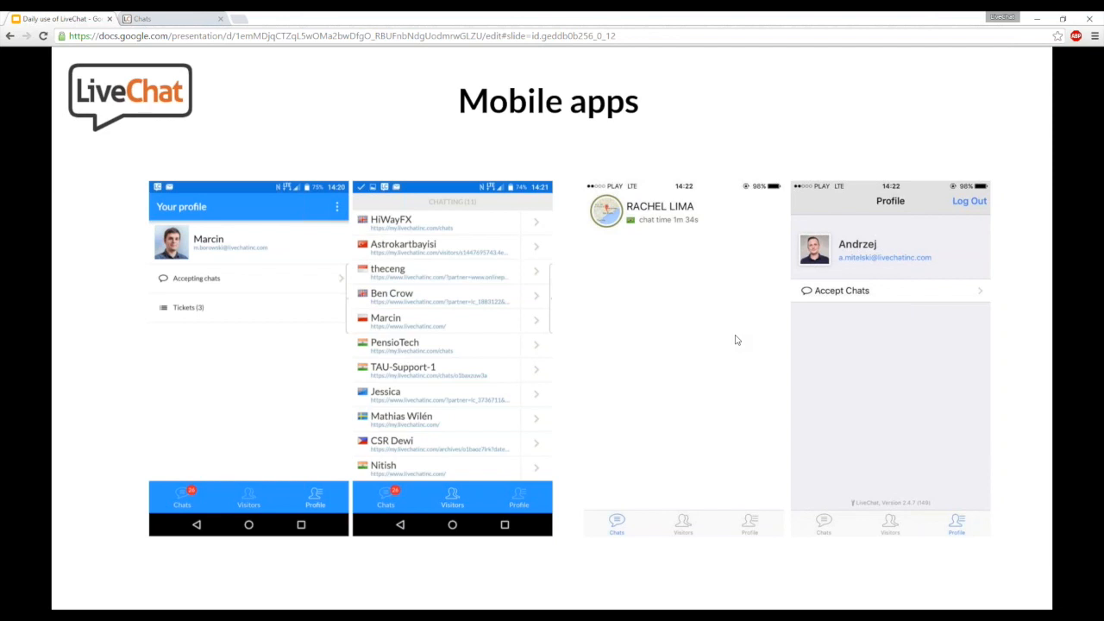
- Advance to the "Managing application statuses" slide, and switch to LiveChat to open the logged-in agent's own profile for editing
key(Right)
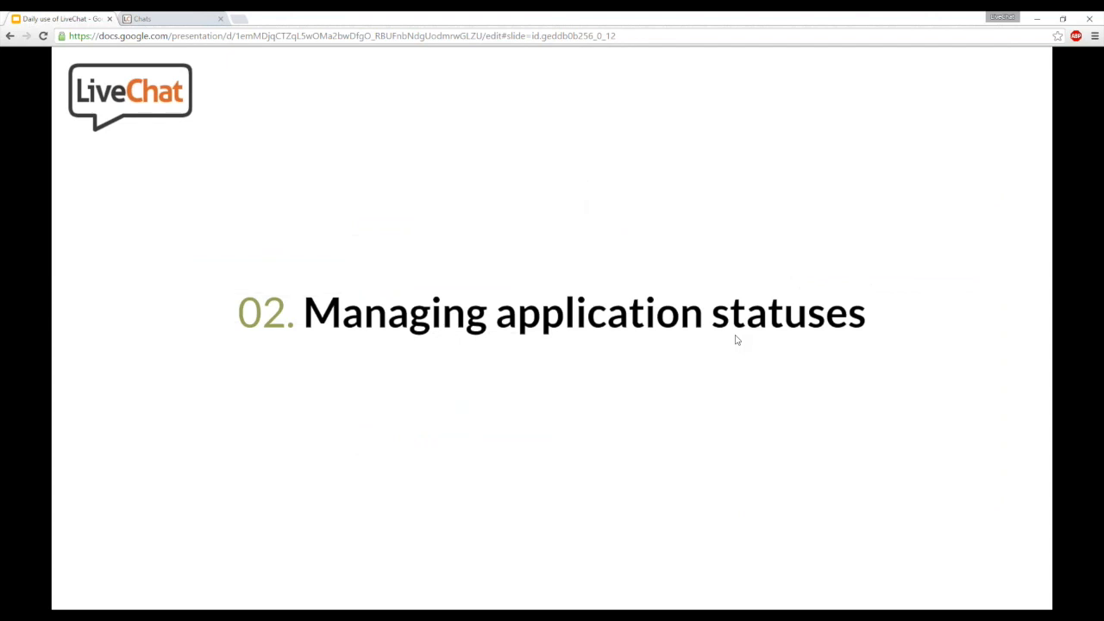
click(173, 19)
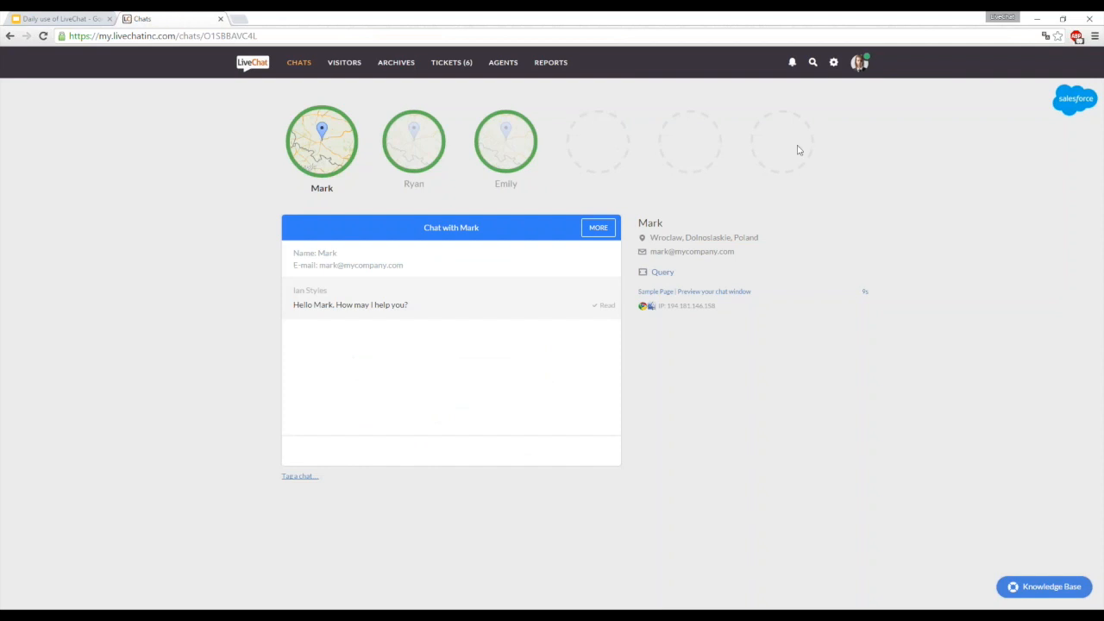
click(860, 76)
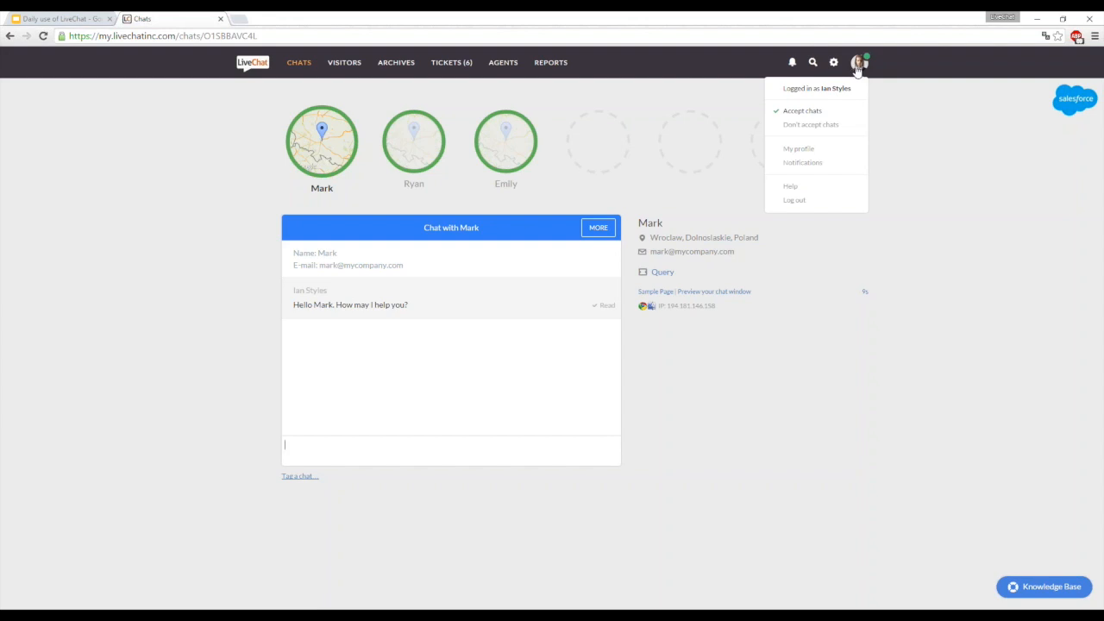
click(825, 153)
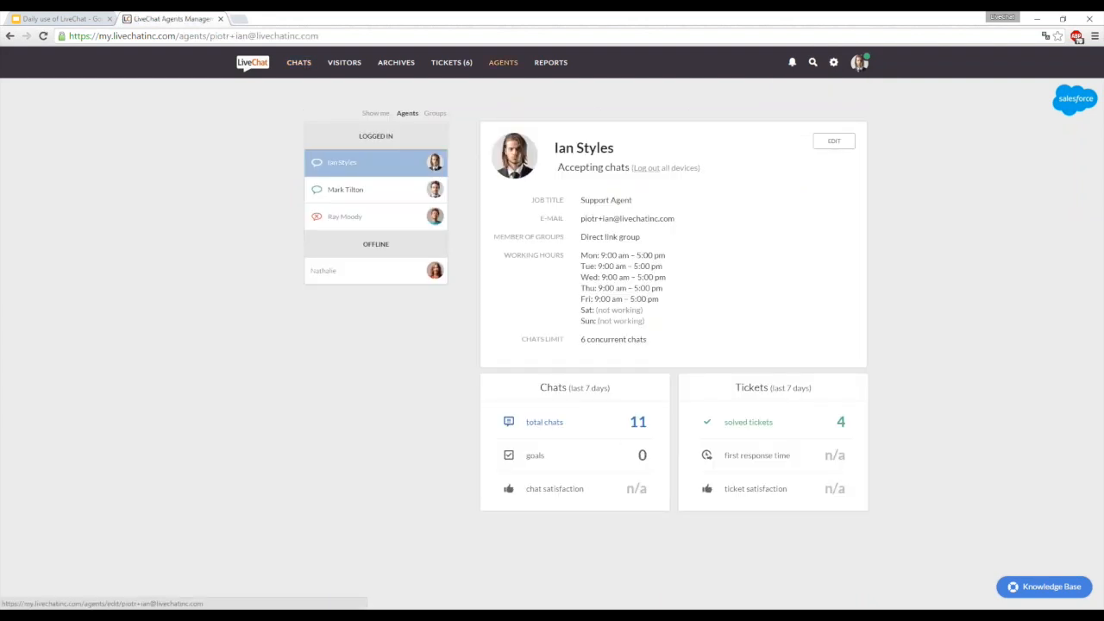
click(833, 141)
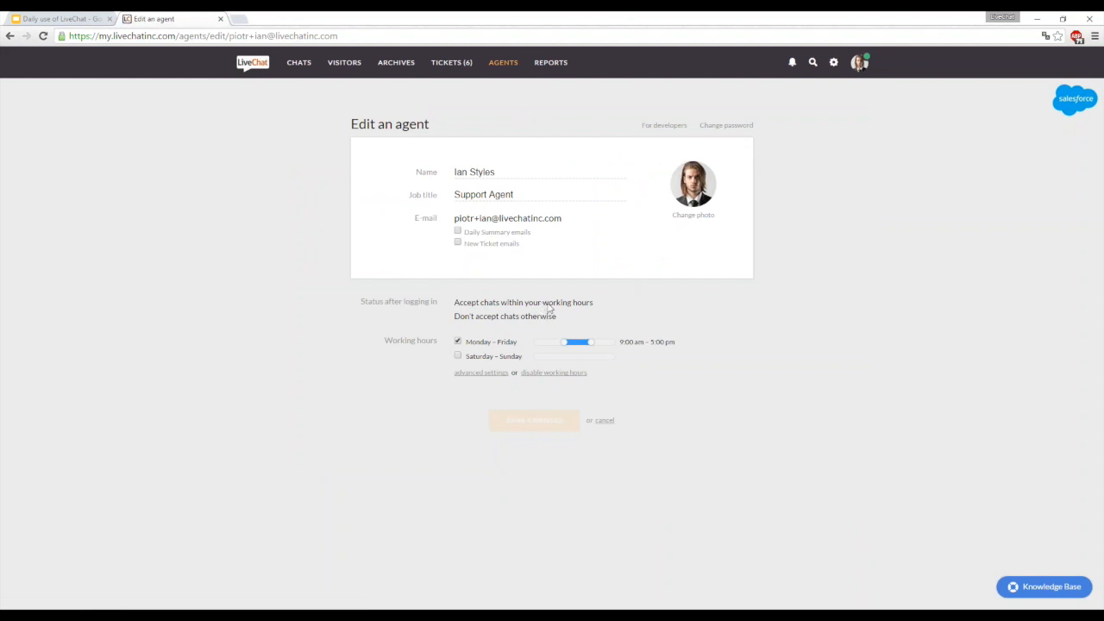
- Disable the agent's working hours, set the status after logging in to Accept chats, and save the profile
click(553, 373)
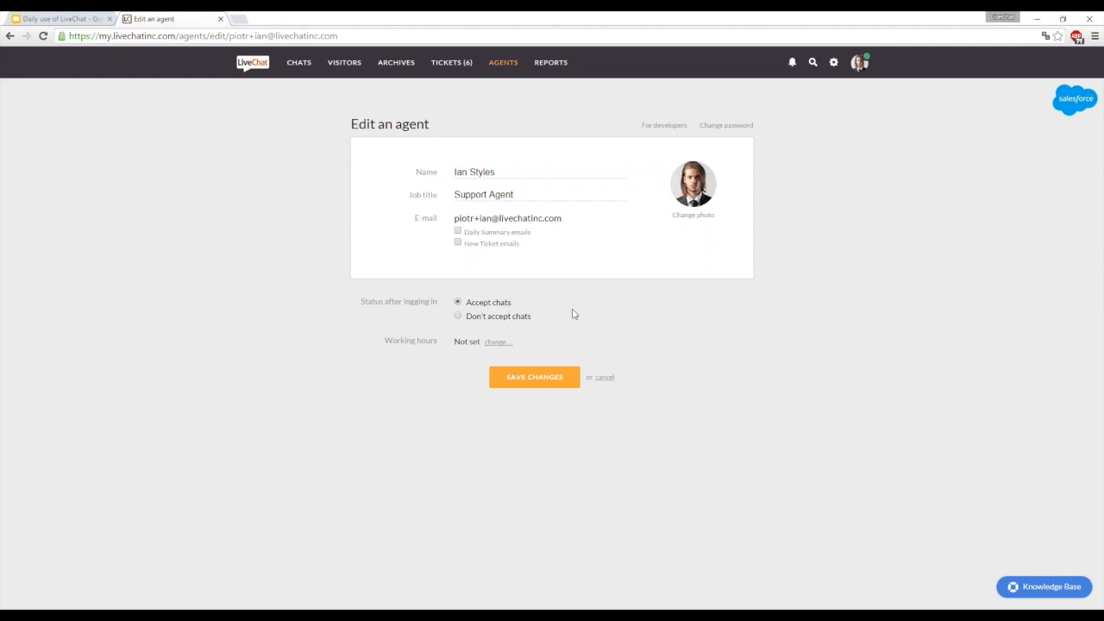
click(514, 318)
click(497, 303)
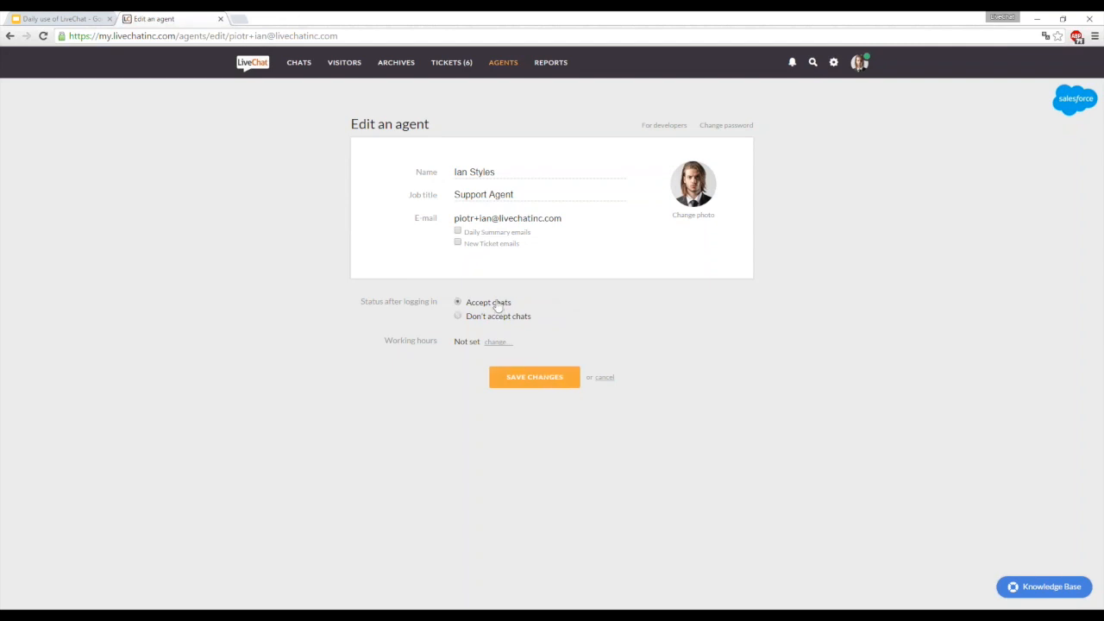
click(534, 377)
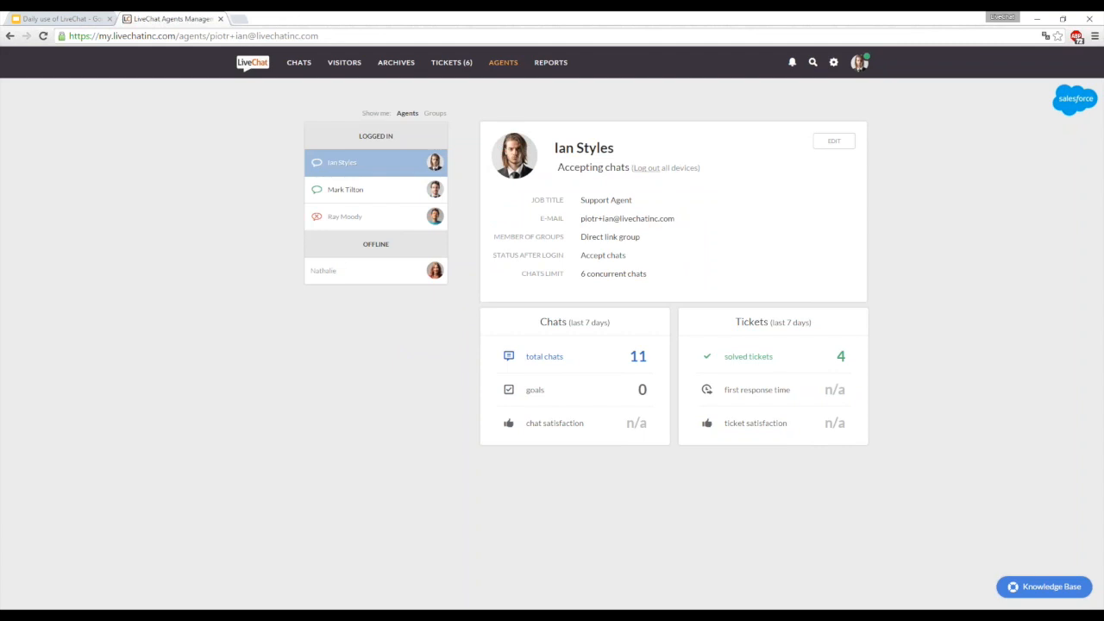
- Return to the presentation, show the slide on desktop app preferences, and open the LiveChat desktop app's Preferences from the system tray
click(81, 18)
key(Right)
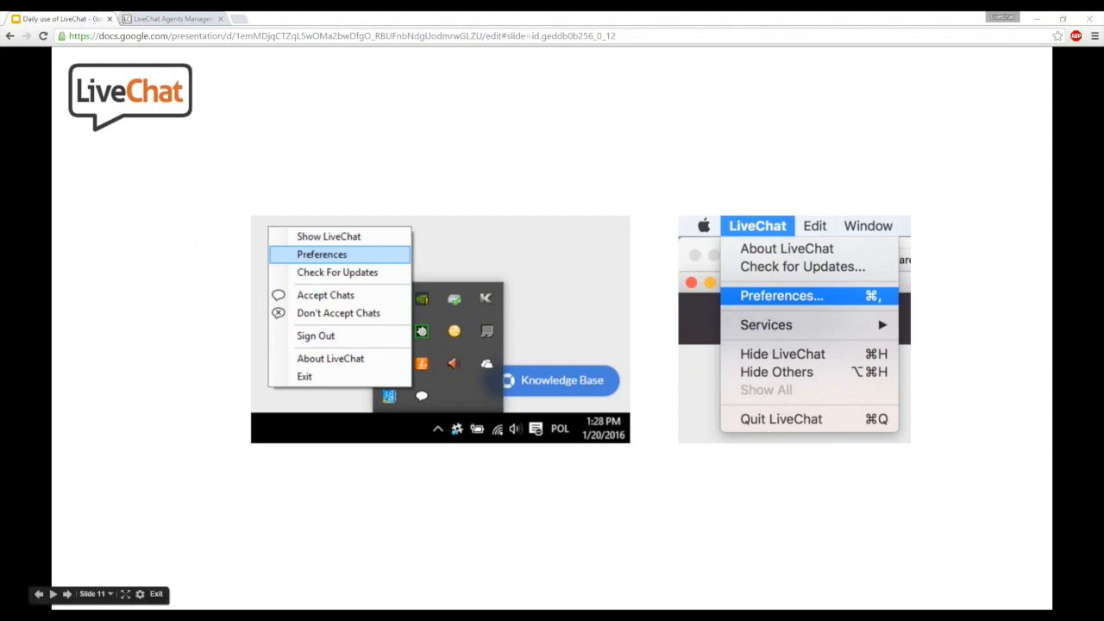
right_click(980, 617)
click(980, 618)
right_click(944, 597)
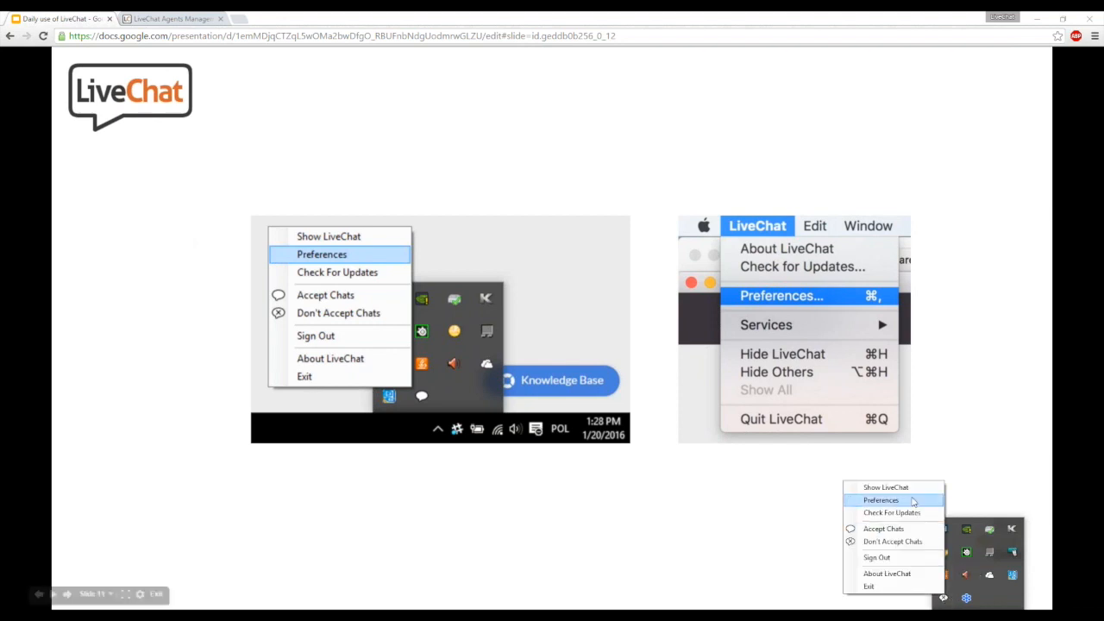
click(906, 501)
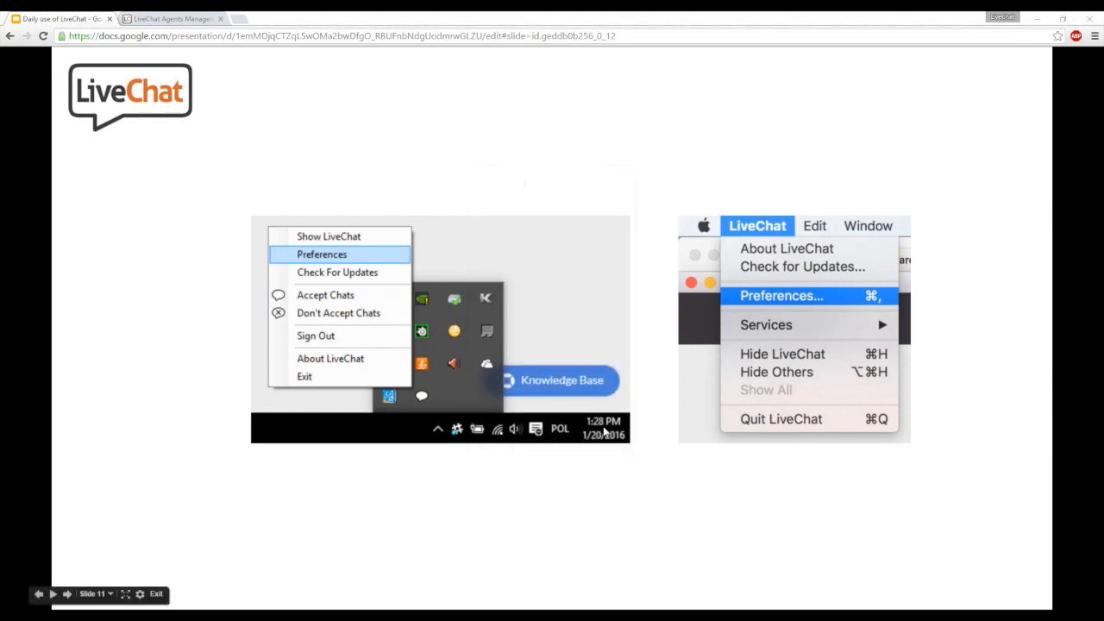
- Switch back to the LiveChat web app's ongoing chats and set the agent's status to Don't accept chats
click(195, 19)
click(299, 62)
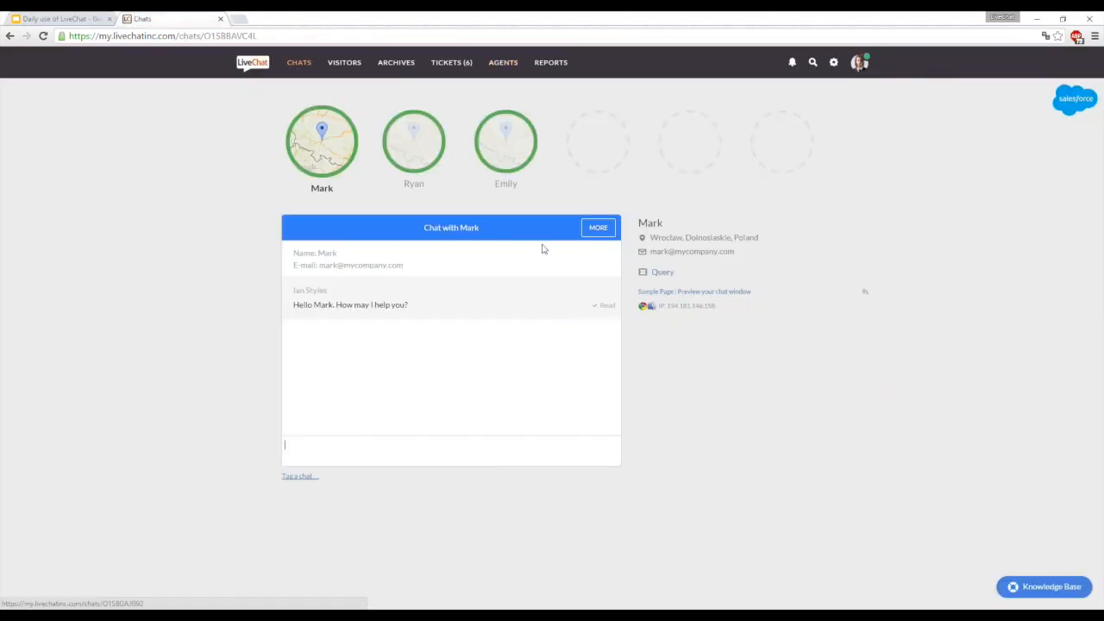
click(860, 63)
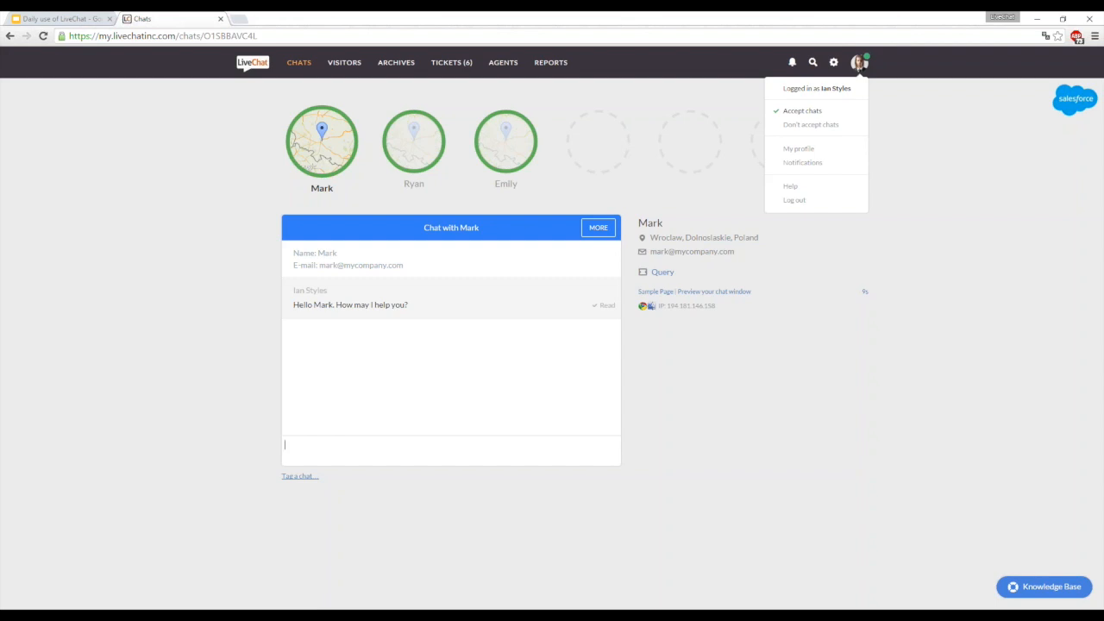
click(824, 125)
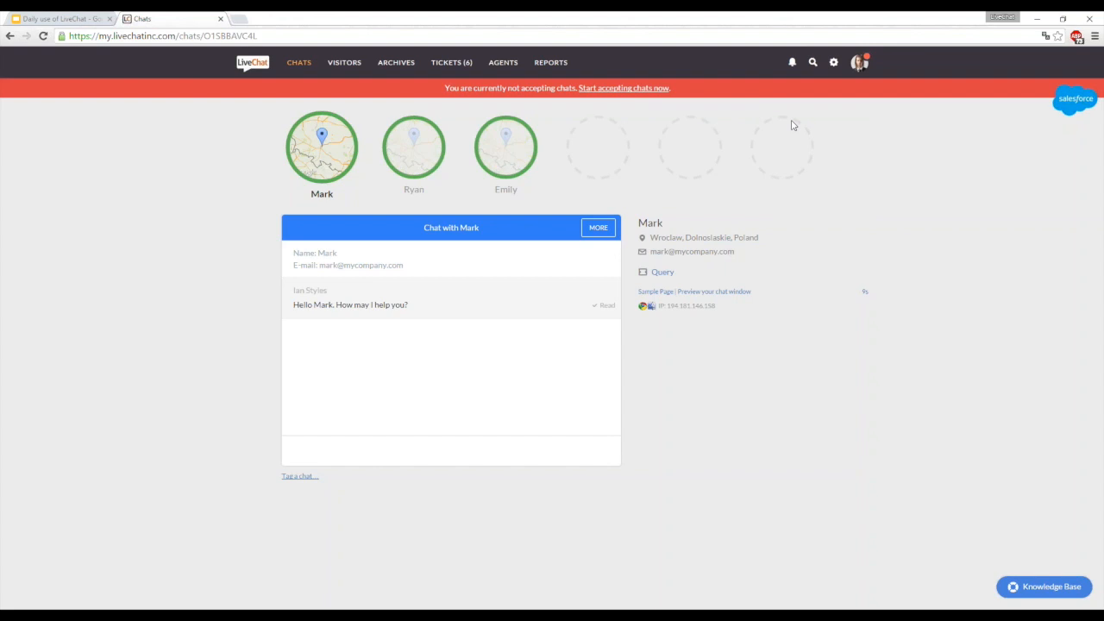
click(863, 64)
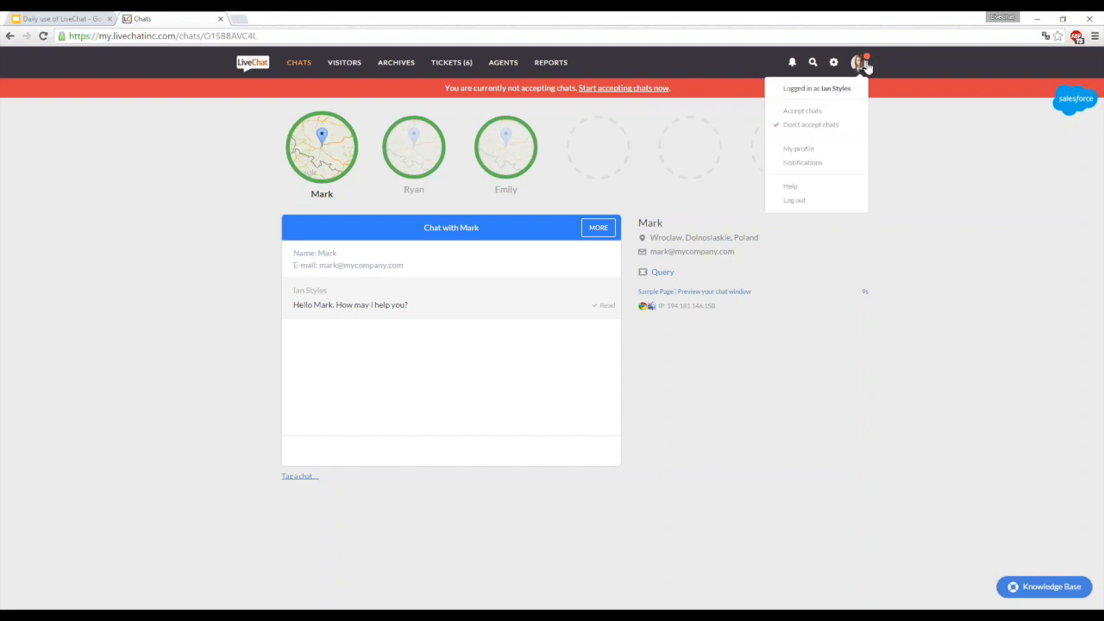
click(820, 130)
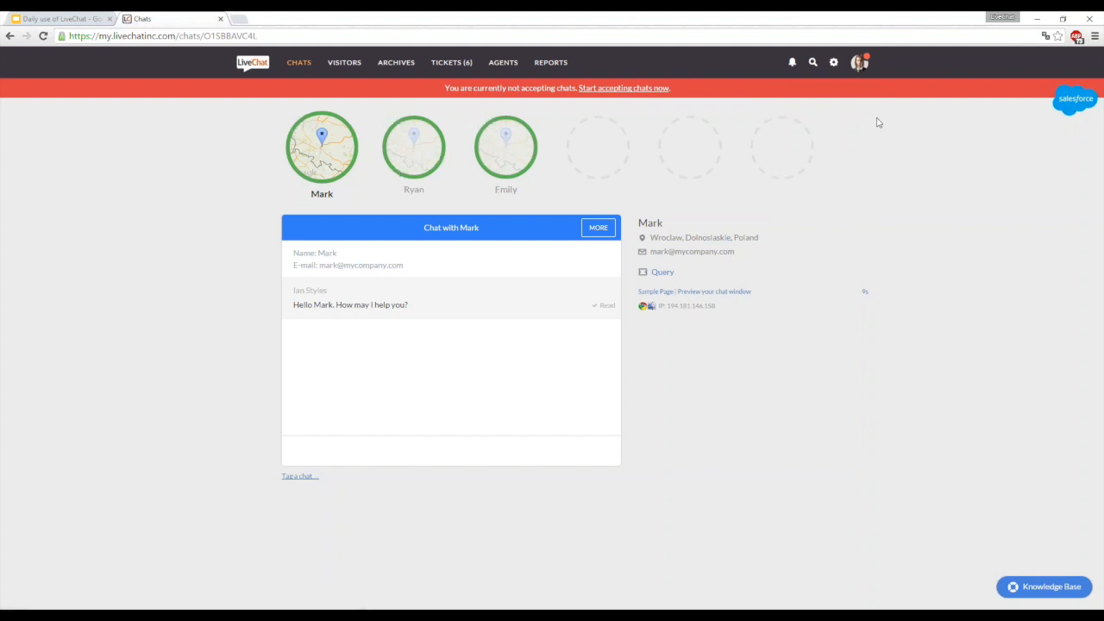
- Look through the second and third ongoing chats and return to the first one
click(861, 69)
click(860, 63)
click(414, 147)
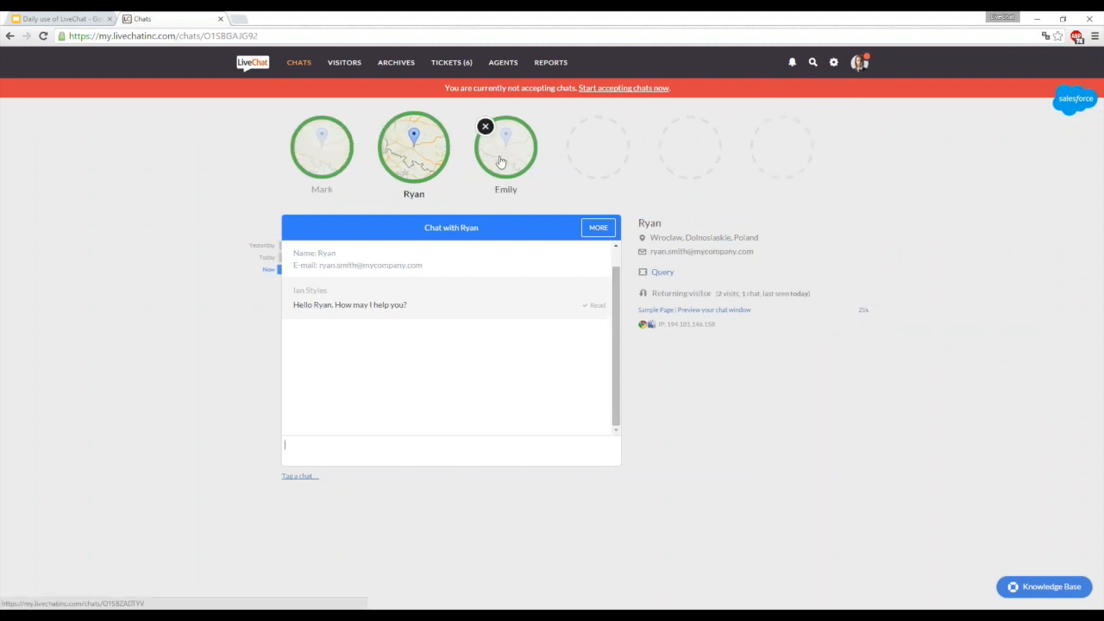
click(505, 146)
click(332, 149)
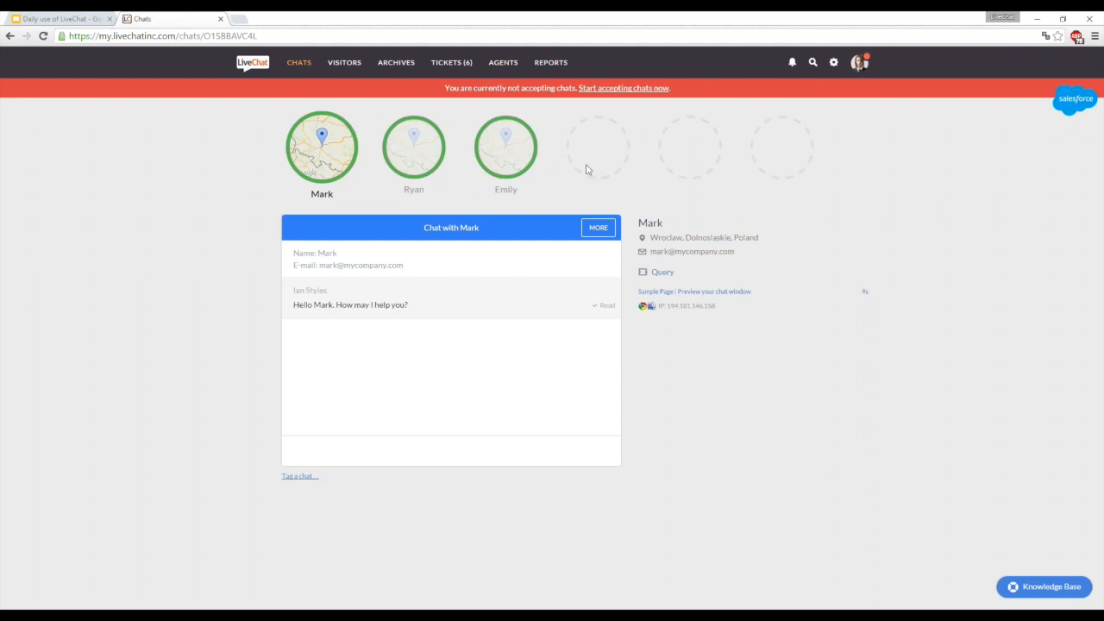
- Open the agent's own profile for editing, enable working hours, and set Monday – Friday to 7:00 am – 6:30 pm
click(859, 64)
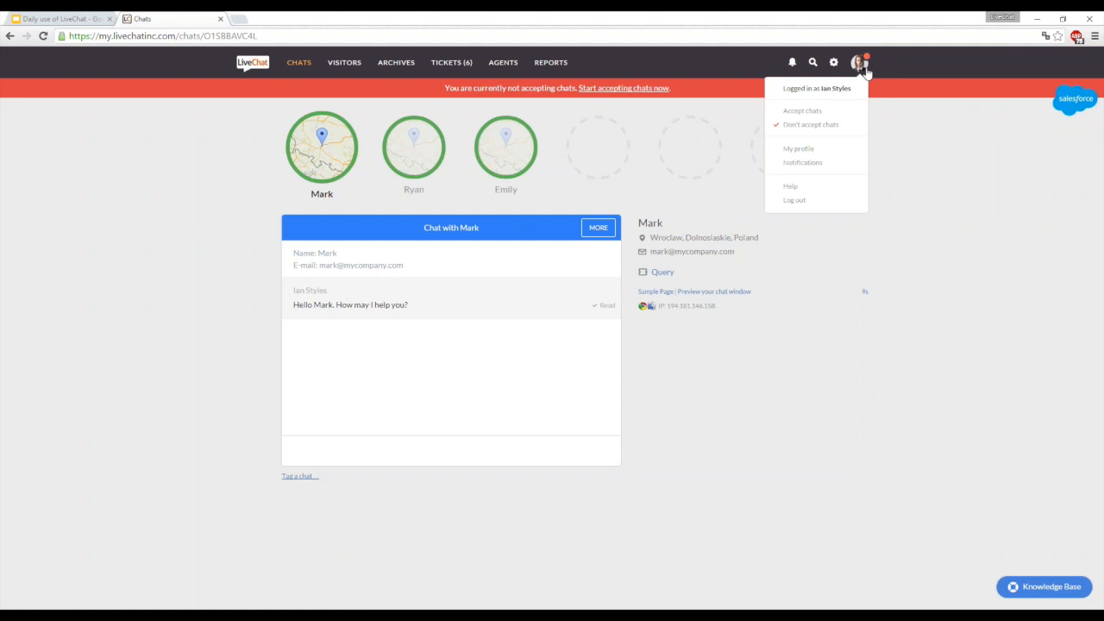
click(830, 152)
click(834, 143)
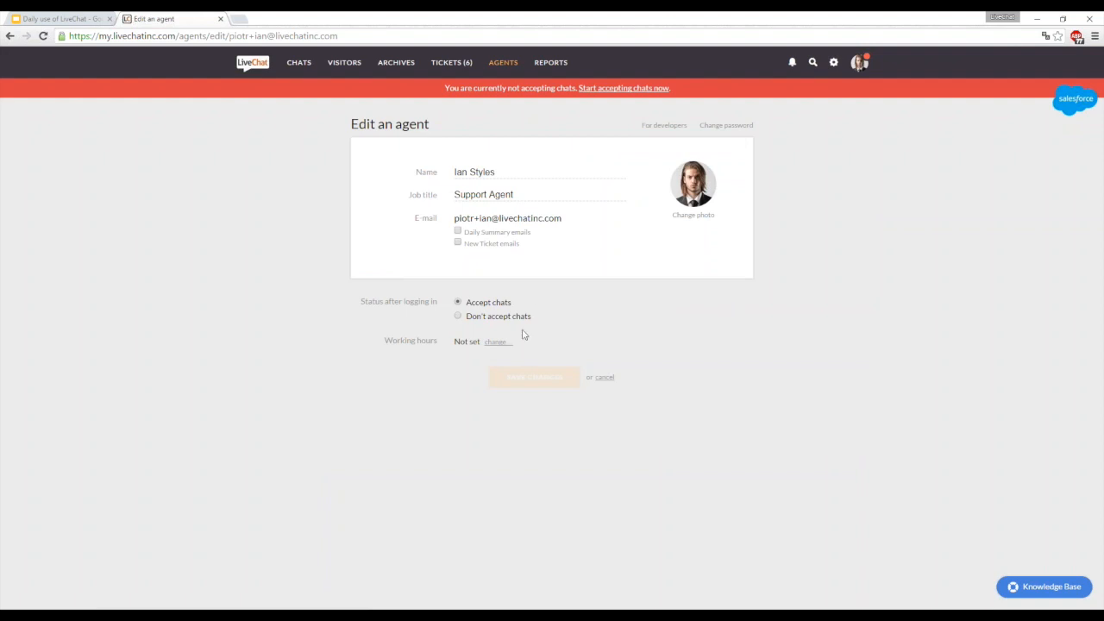
click(498, 341)
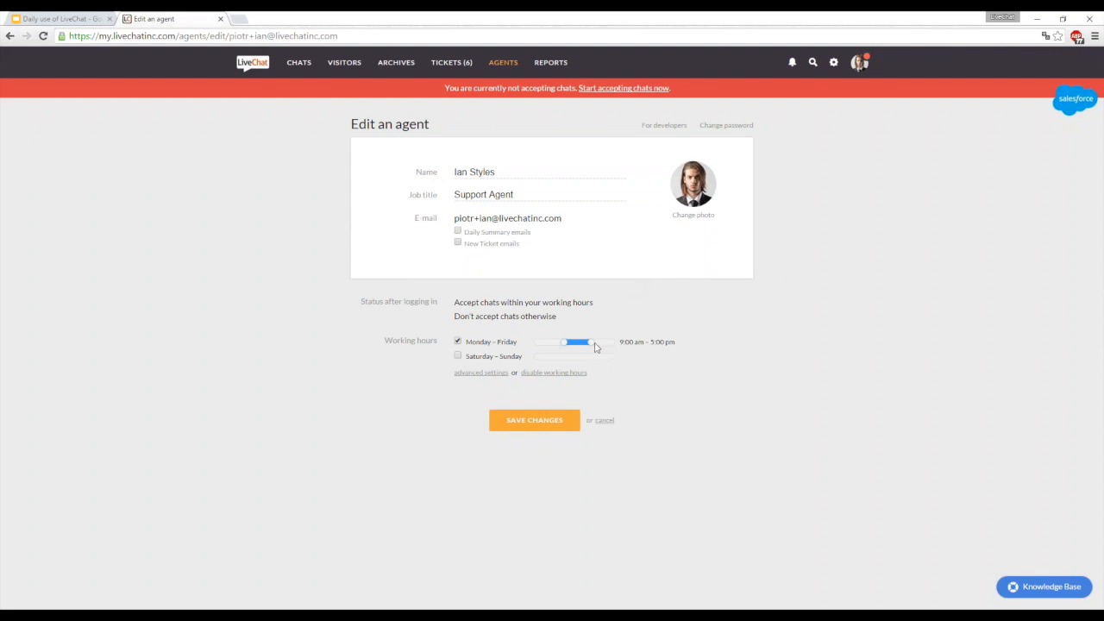
drag(592, 342, 557, 342)
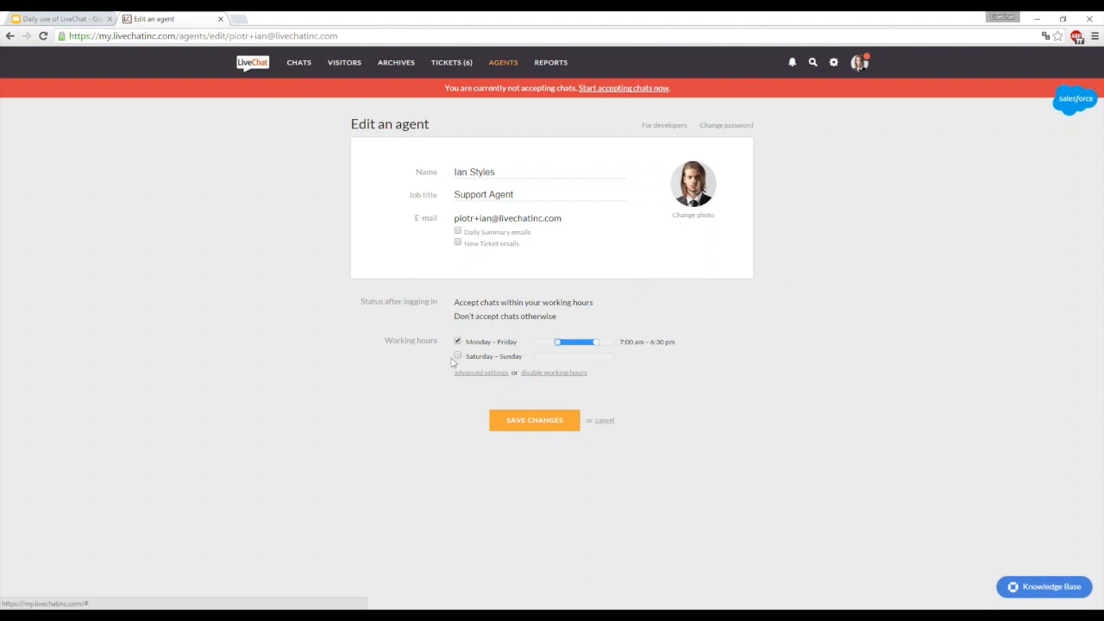
- Expand the advanced working hours settings, try adjusting a single weekday's hours, and discard the profile edits
click(480, 372)
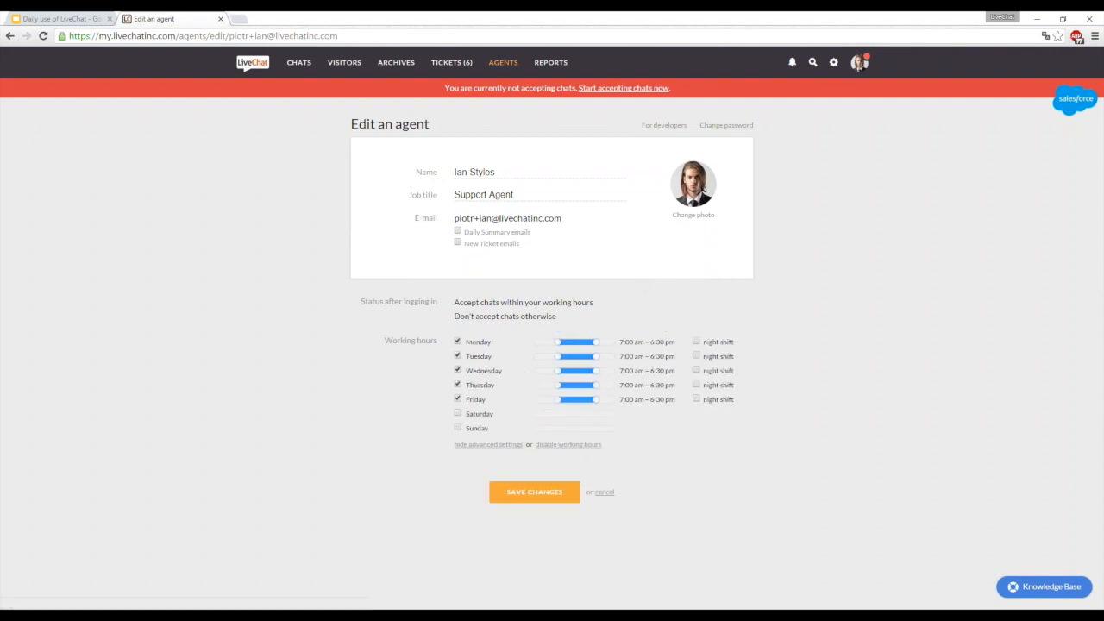
mouse_move(595, 357)
mouse_down()
mouse_move(580, 356)
mouse_move(604, 370)
mouse_up()
click(604, 493)
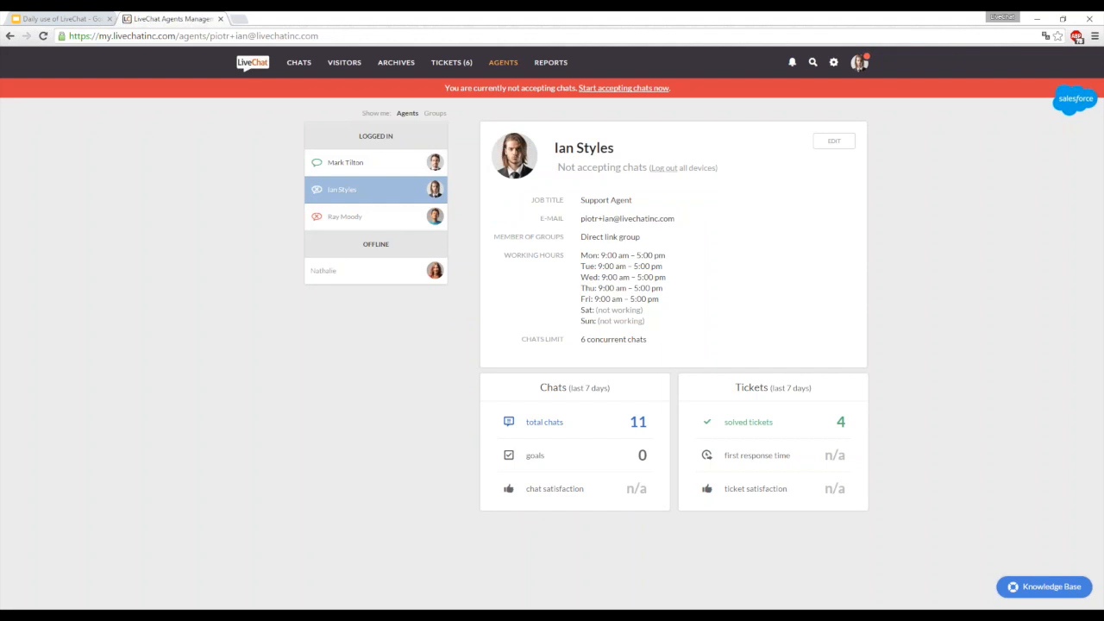
- Open the most recent unassigned "Contact request" ticket from the tickets dashboard and assign it to the logged-in agent
click(469, 64)
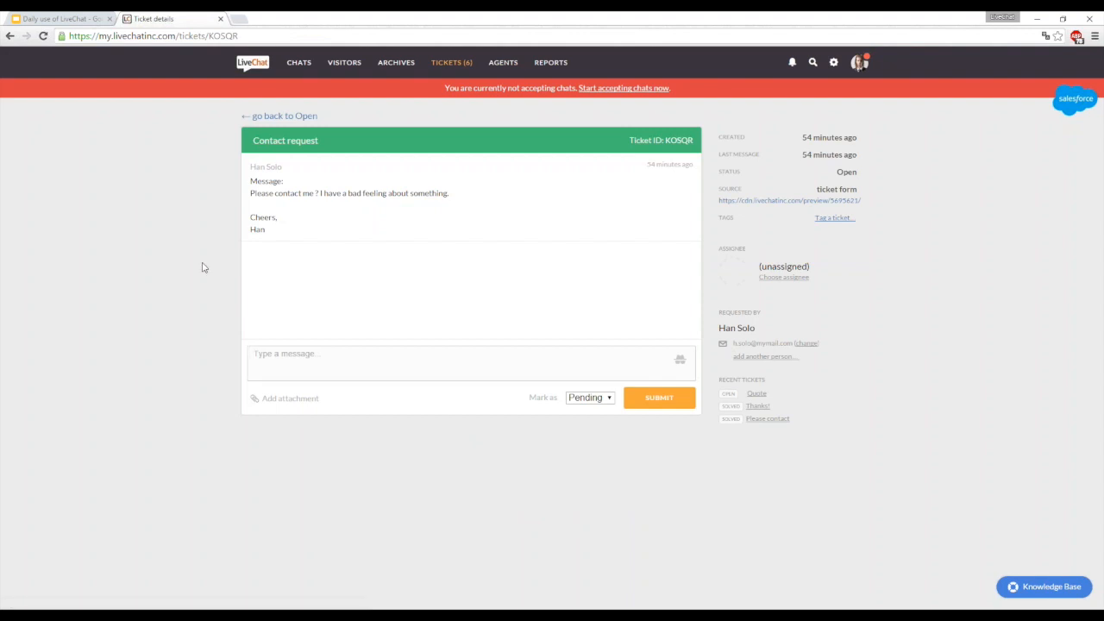
click(457, 55)
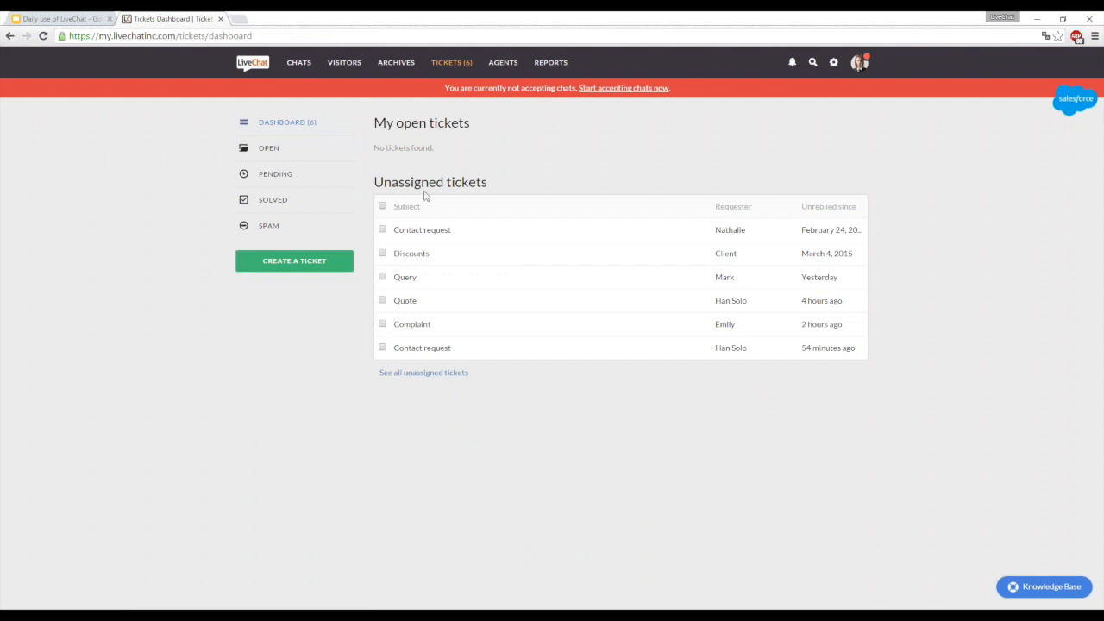
click(425, 349)
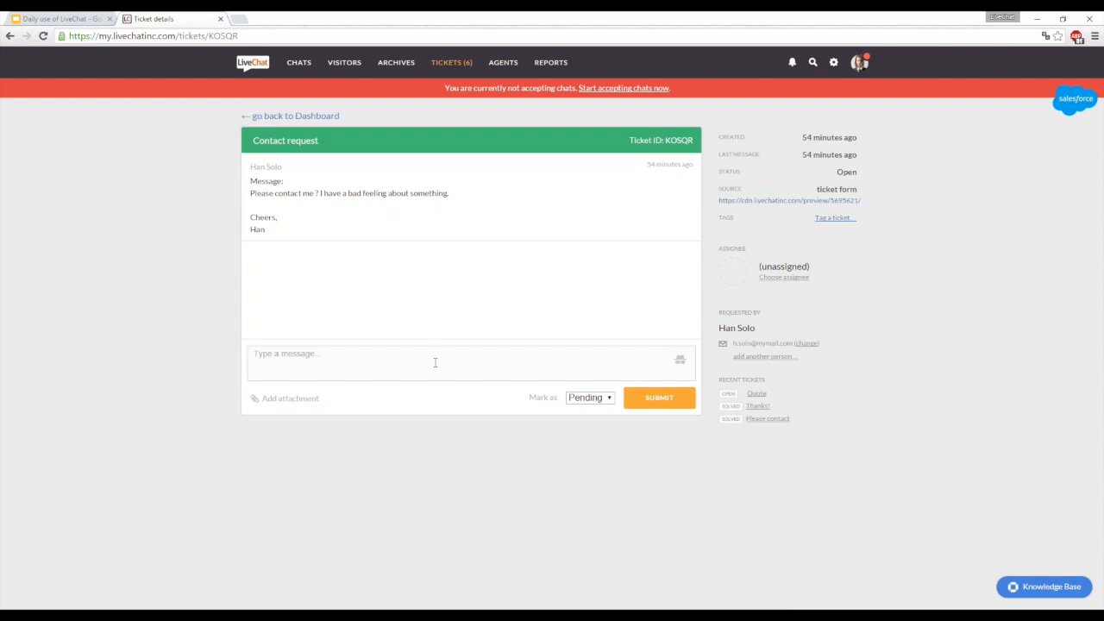
click(788, 278)
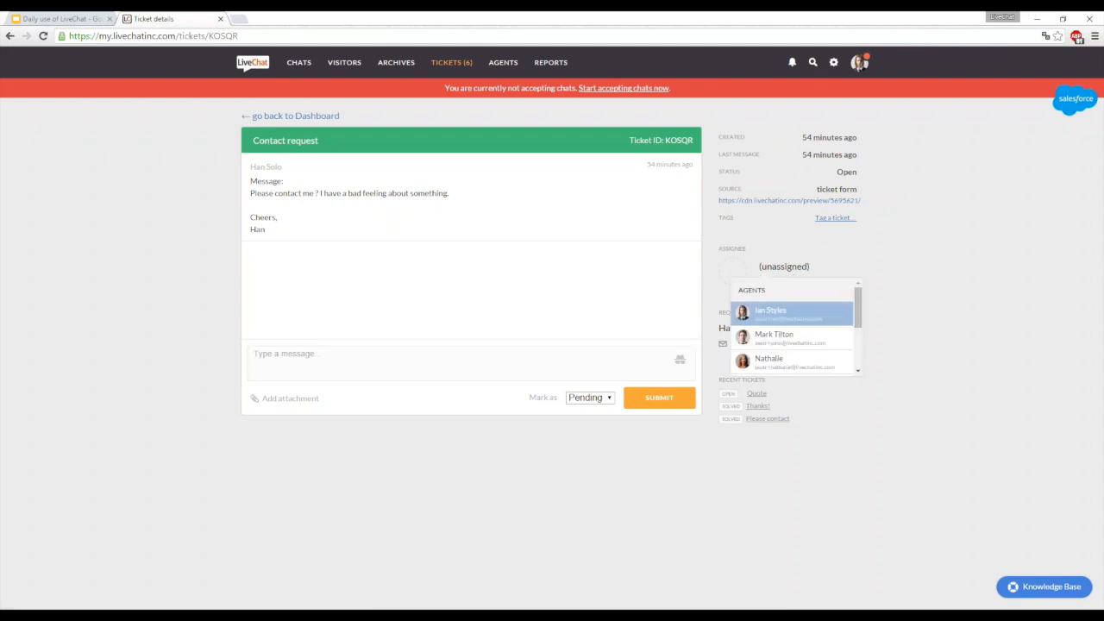
click(788, 312)
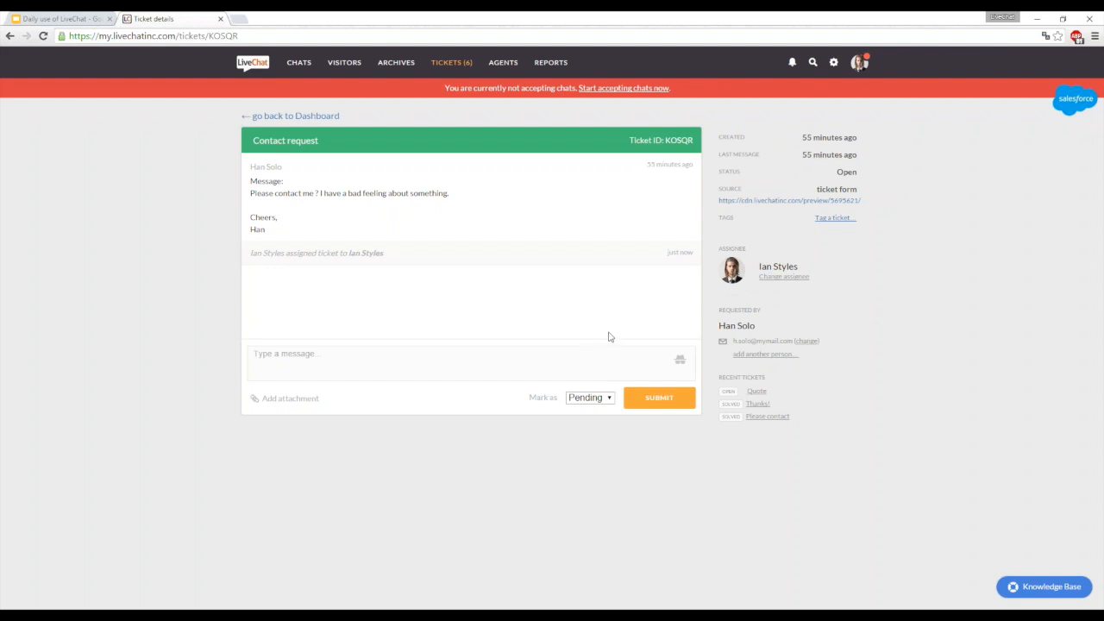
- Add the internal comment "Please contact asap." to the Contact request ticket and submit it
click(681, 361)
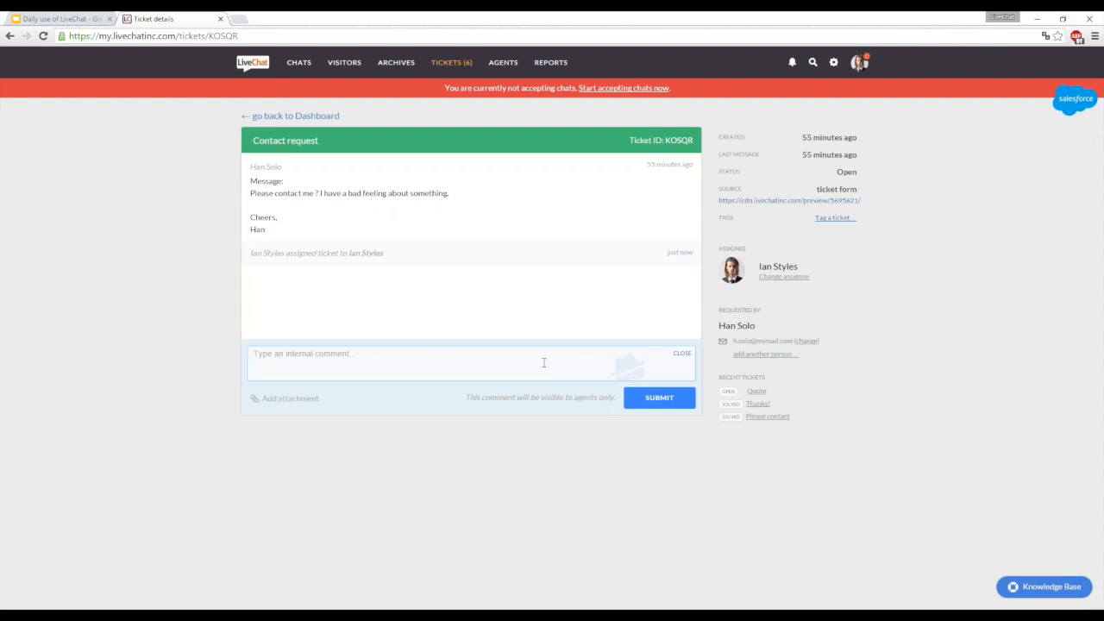
text(Please contact asap.)
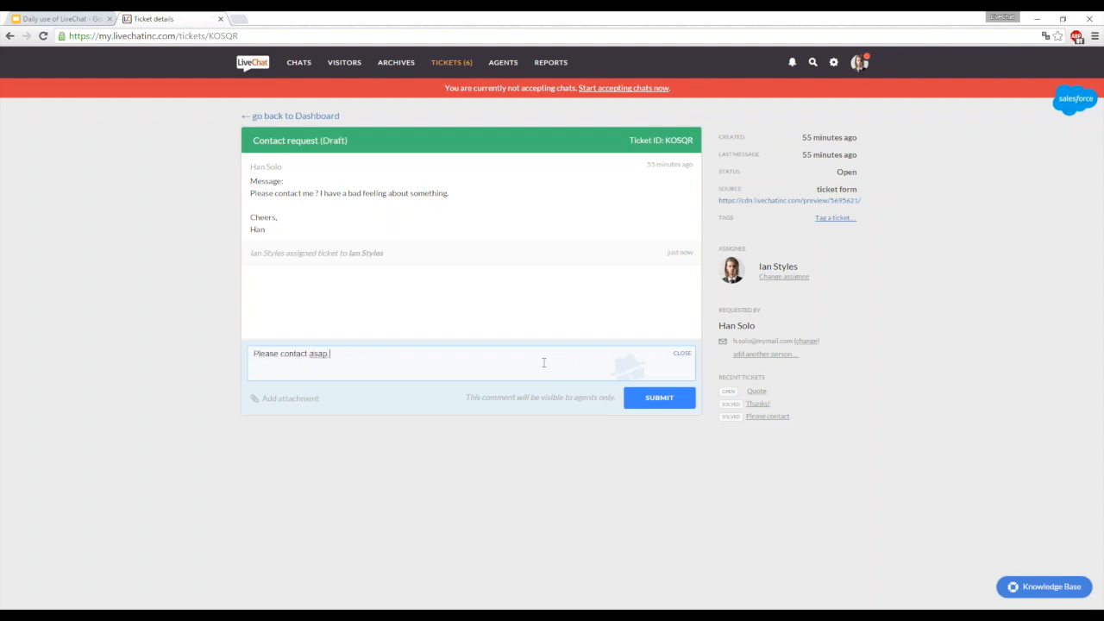
click(635, 412)
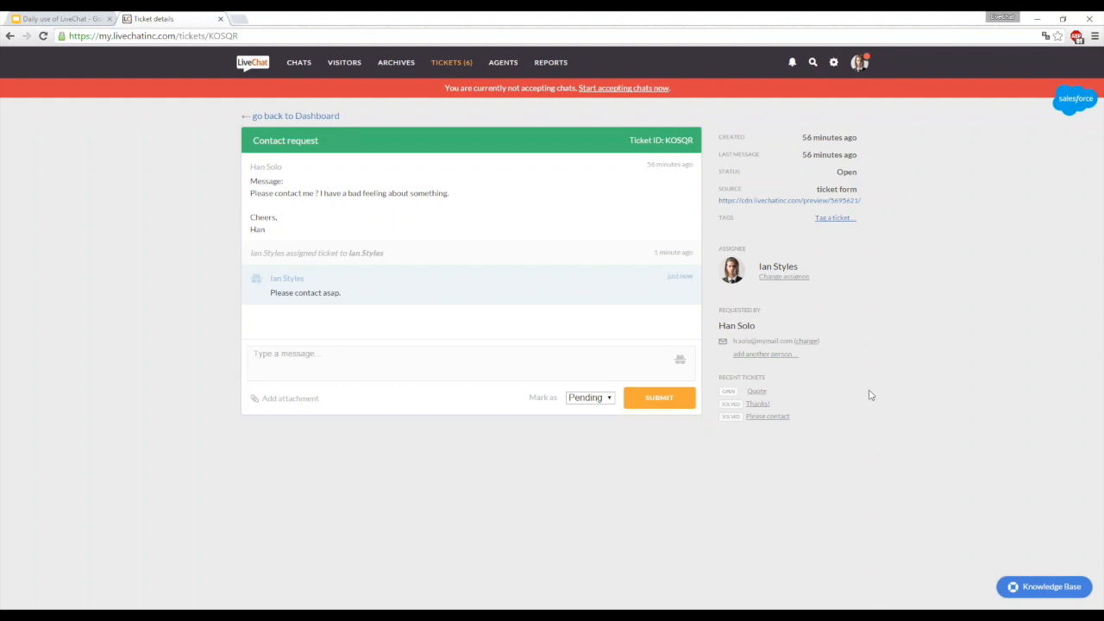
- Review the requester's recent "Quote" and "Thanks!" tickets, and return to the Contact request ticket to highlight the requester's e-mail address
click(758, 392)
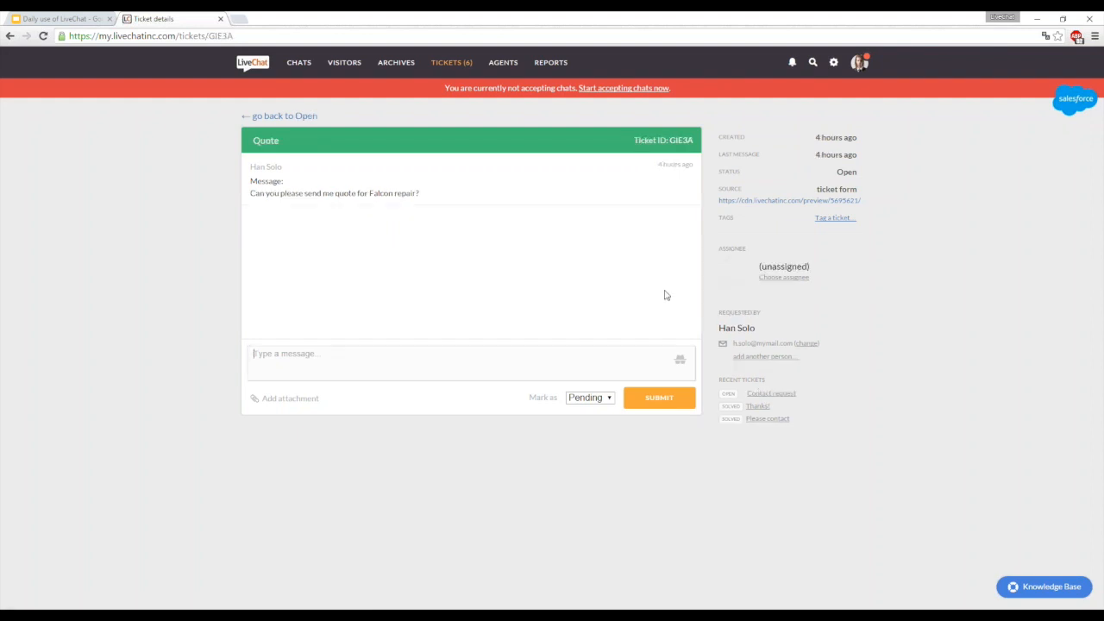
click(757, 405)
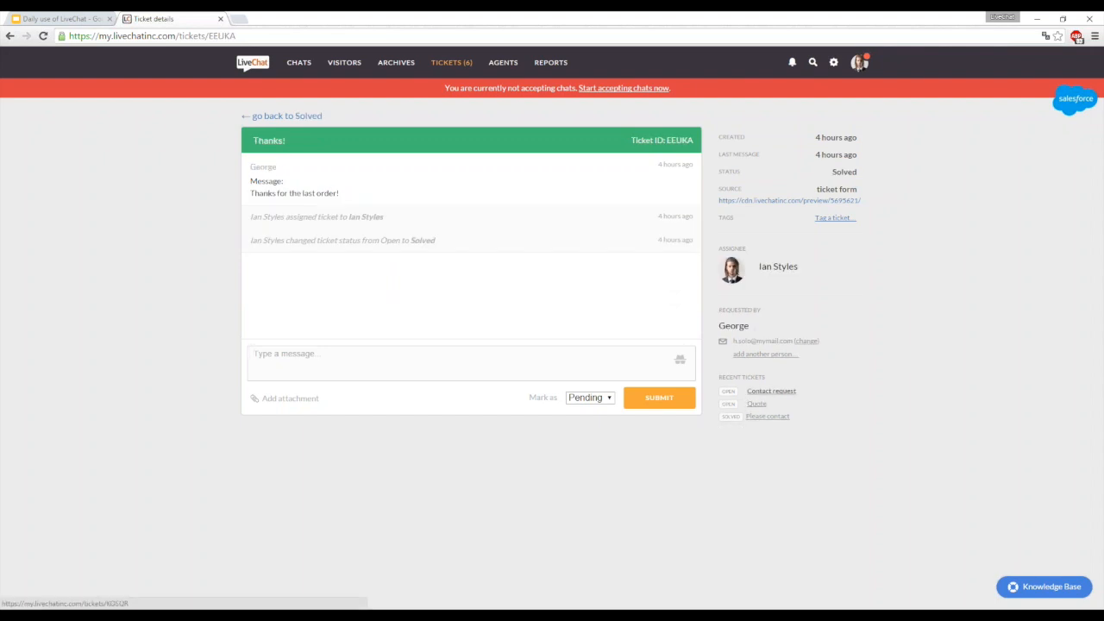
click(770, 391)
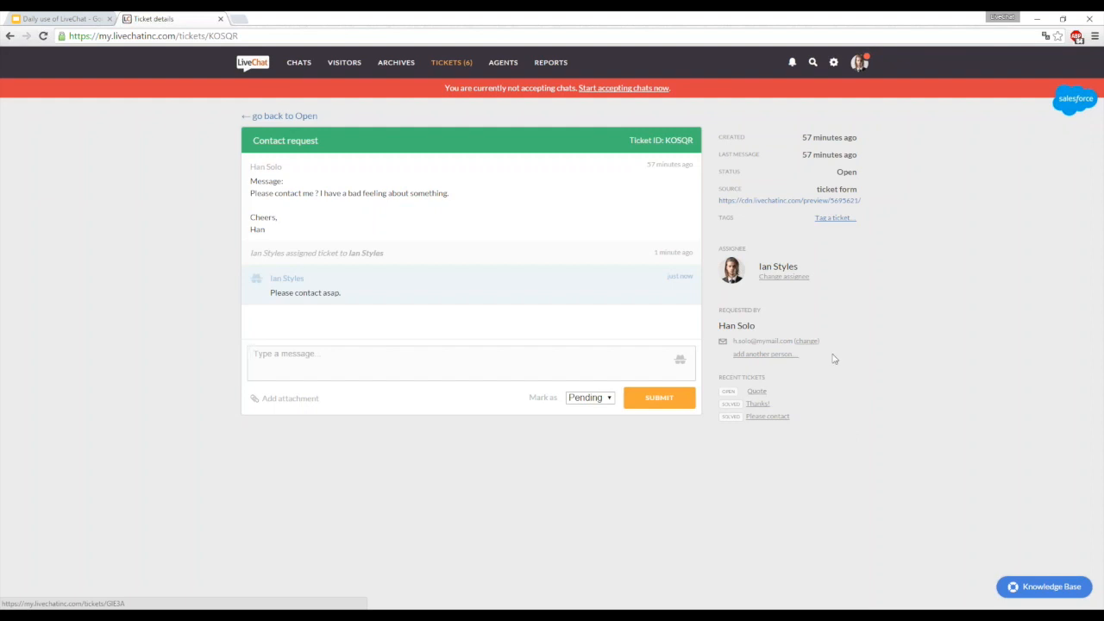
drag(792, 342, 732, 339)
key(ctrl+c)
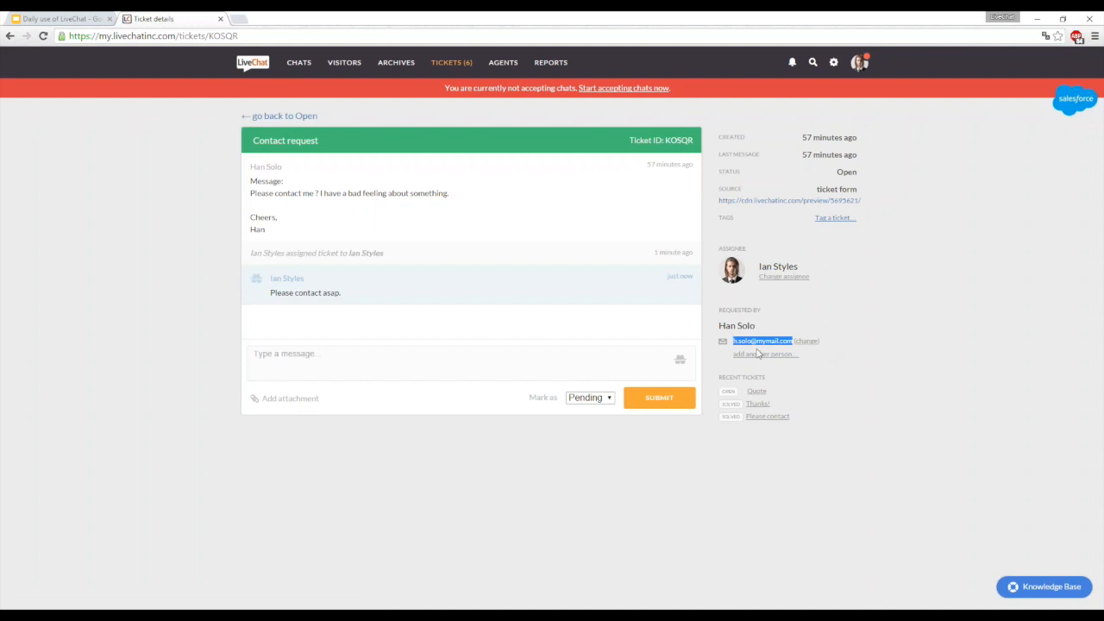
- Search the archives and tickets for the requester's e-mail address
click(901, 319)
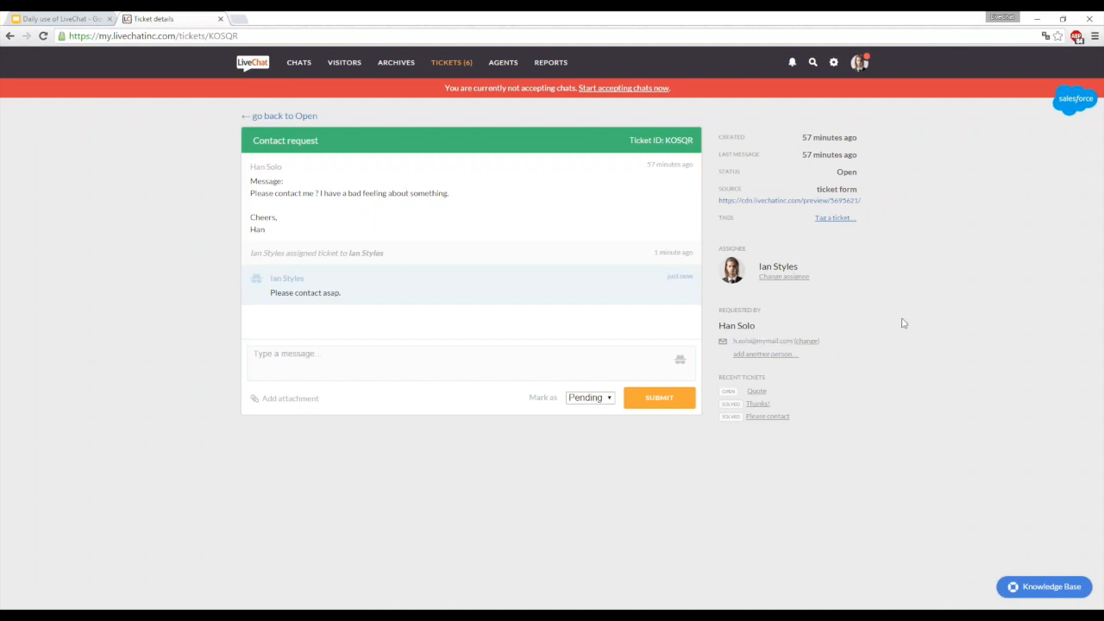
click(813, 62)
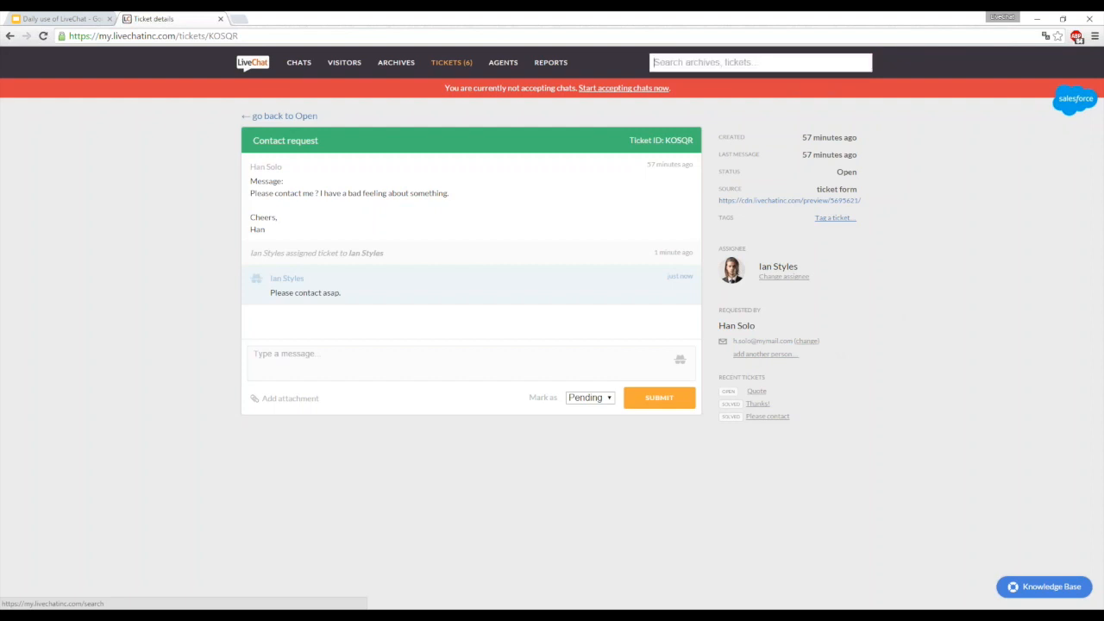
key(ctrl+v)
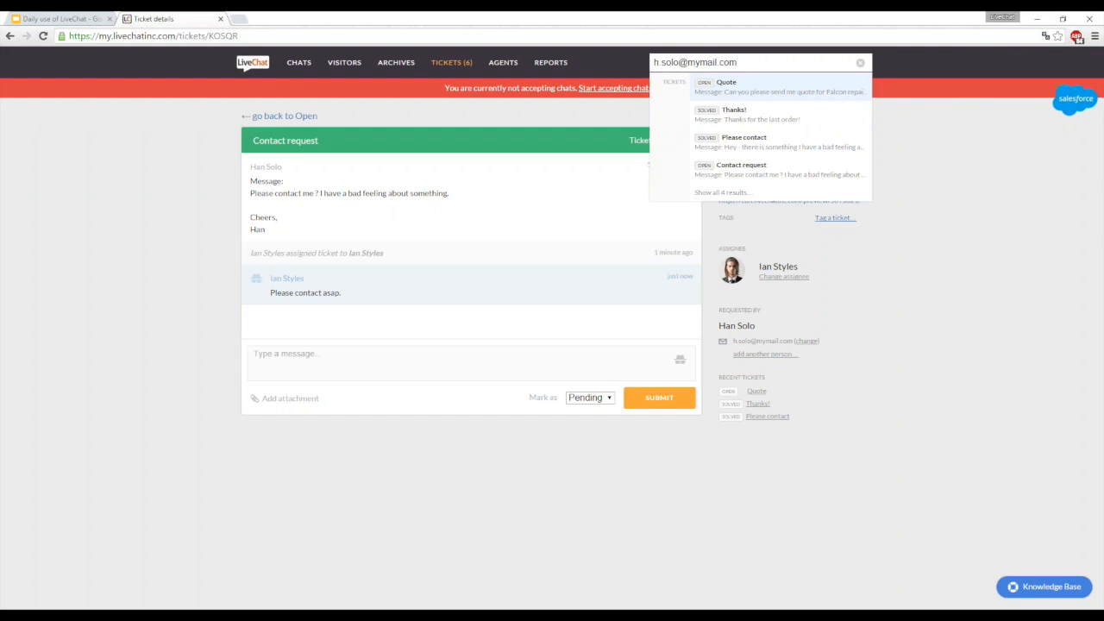
- Search the archives and tickets for the keyword "contact", and close the search
key(ctrl+a)
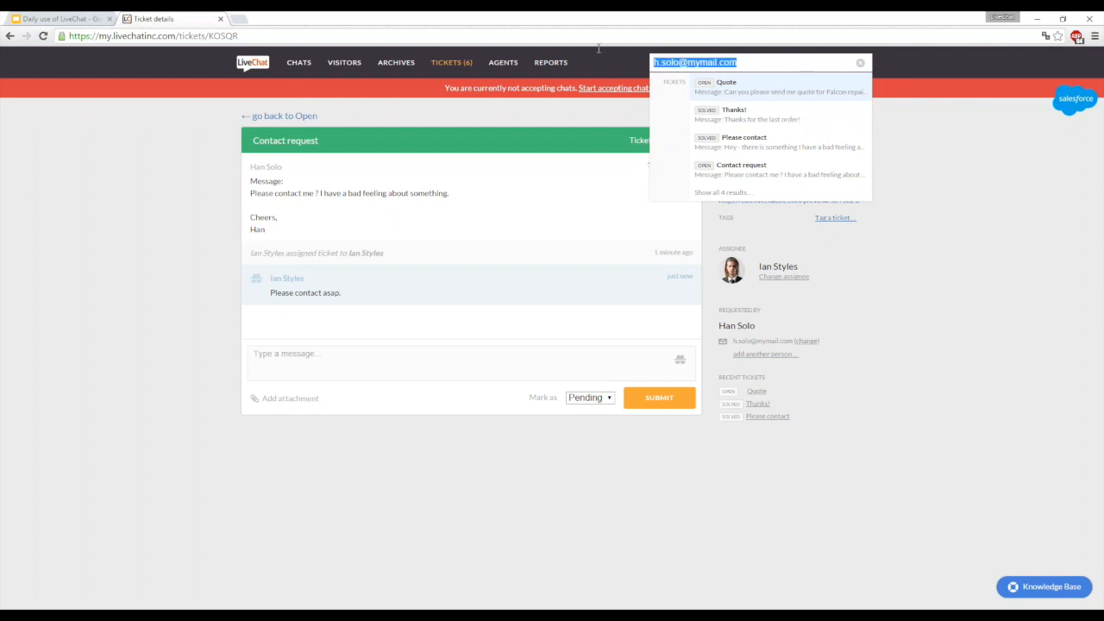
key(BackSpace)
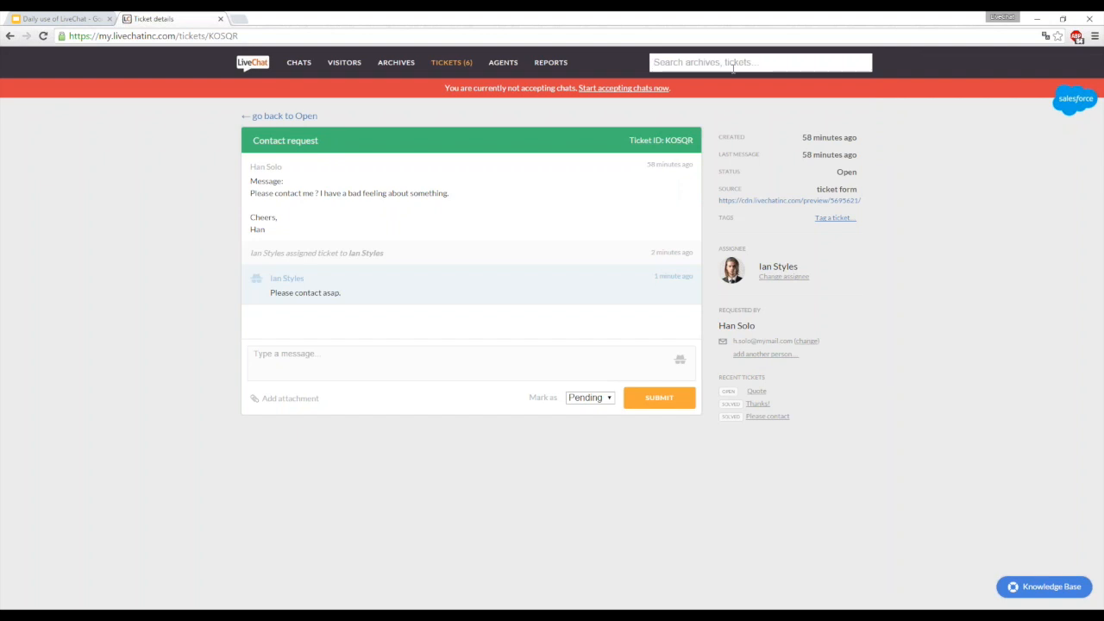
text(contact)
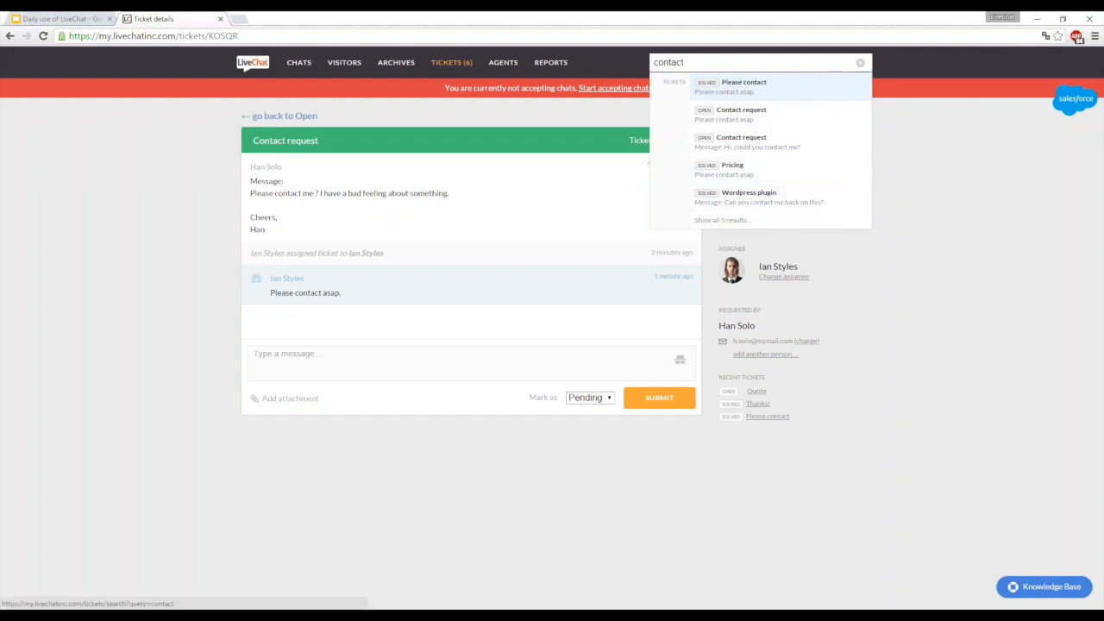
click(854, 358)
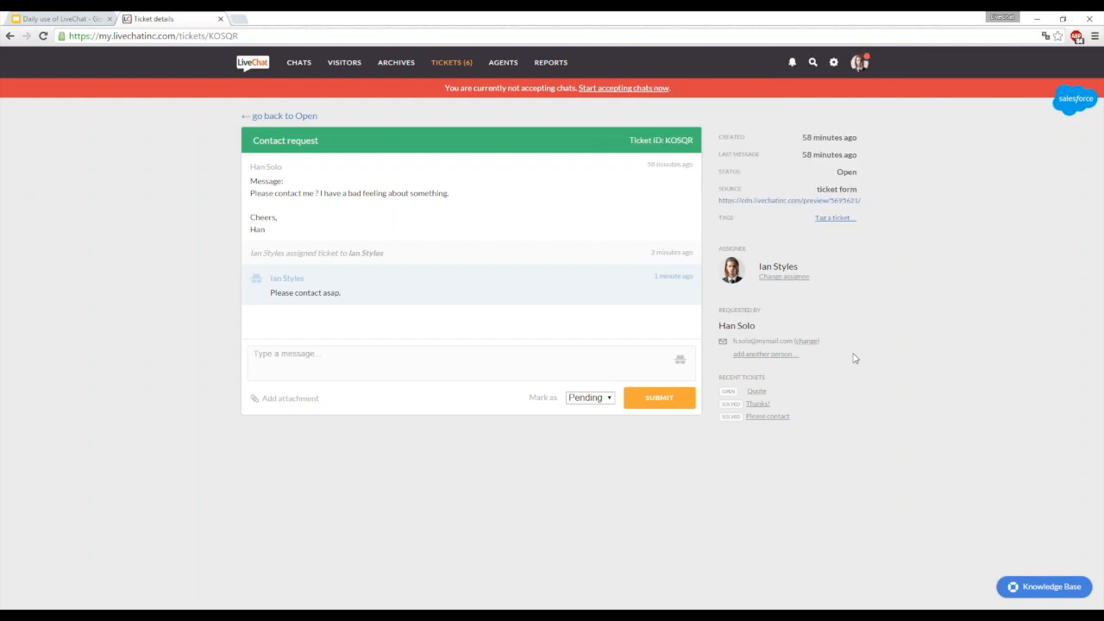
- Transfer the first active chat to the Sales group
click(299, 62)
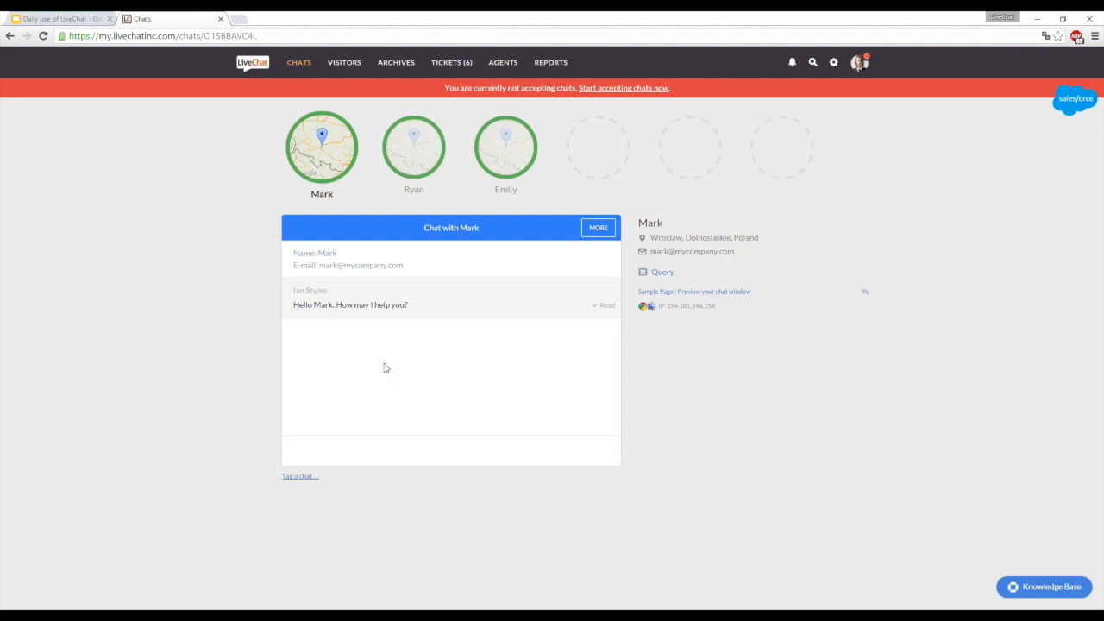
click(595, 230)
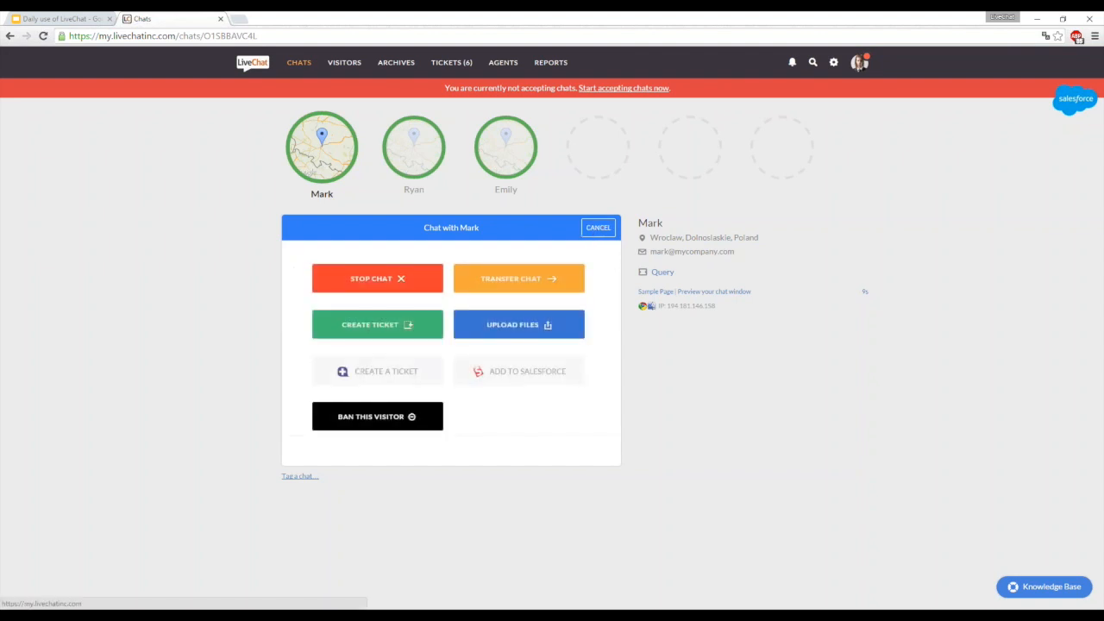
click(533, 283)
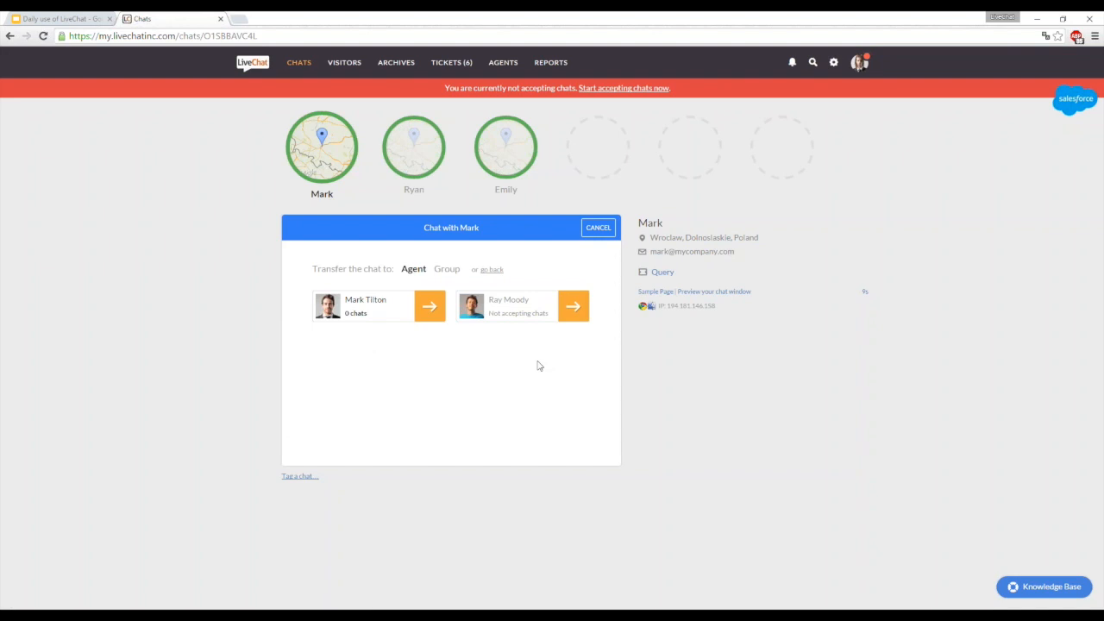
click(446, 272)
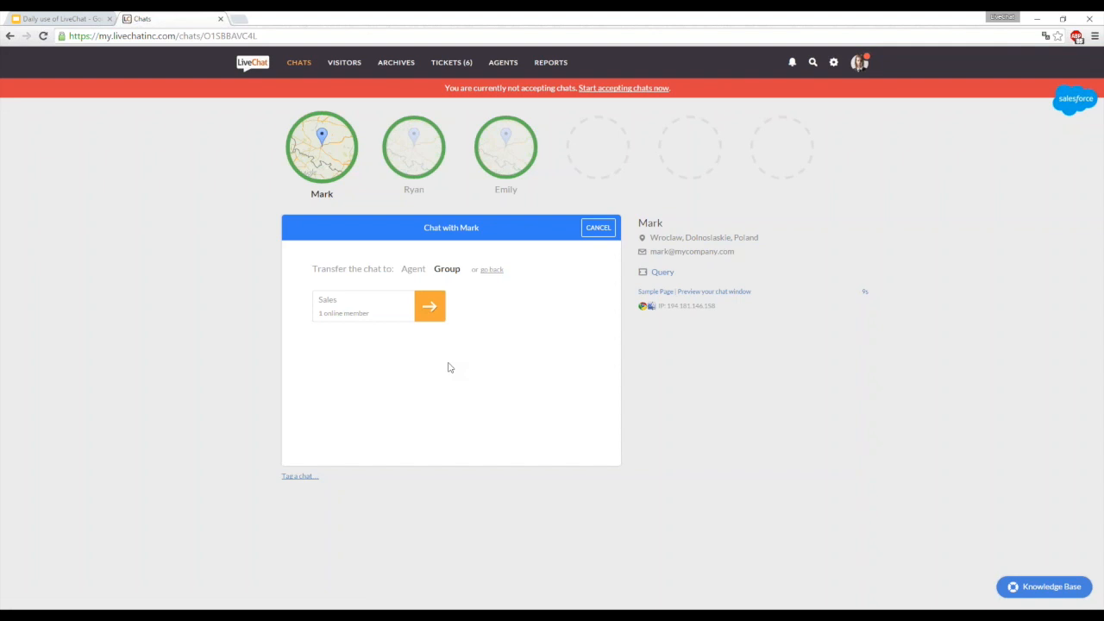
click(431, 309)
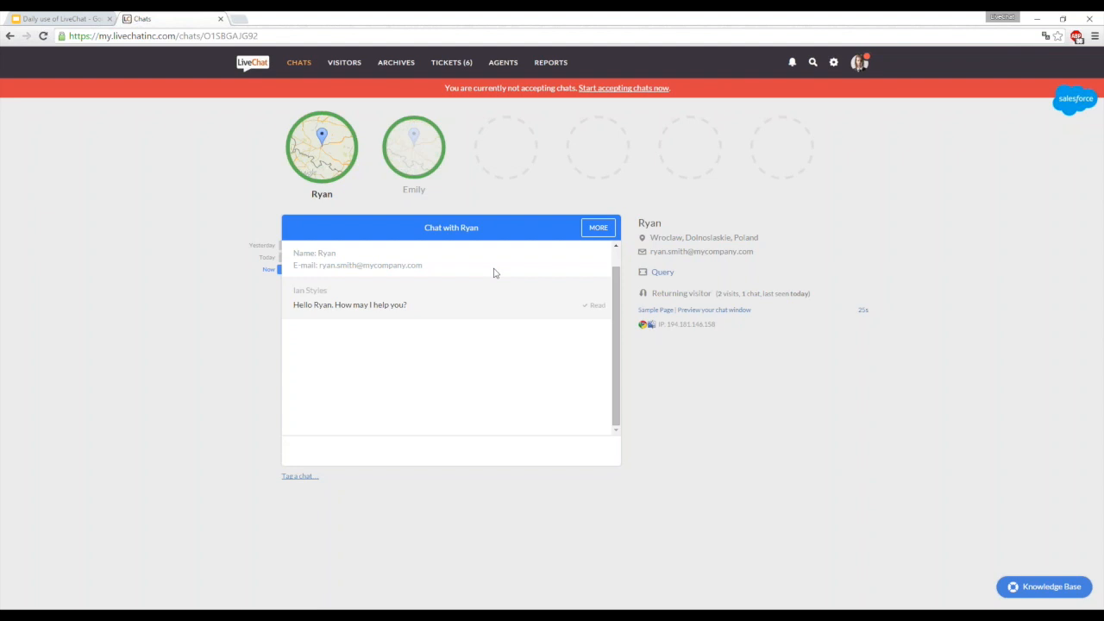
- Review the actions available for the open chat, and return to the conversation
click(596, 229)
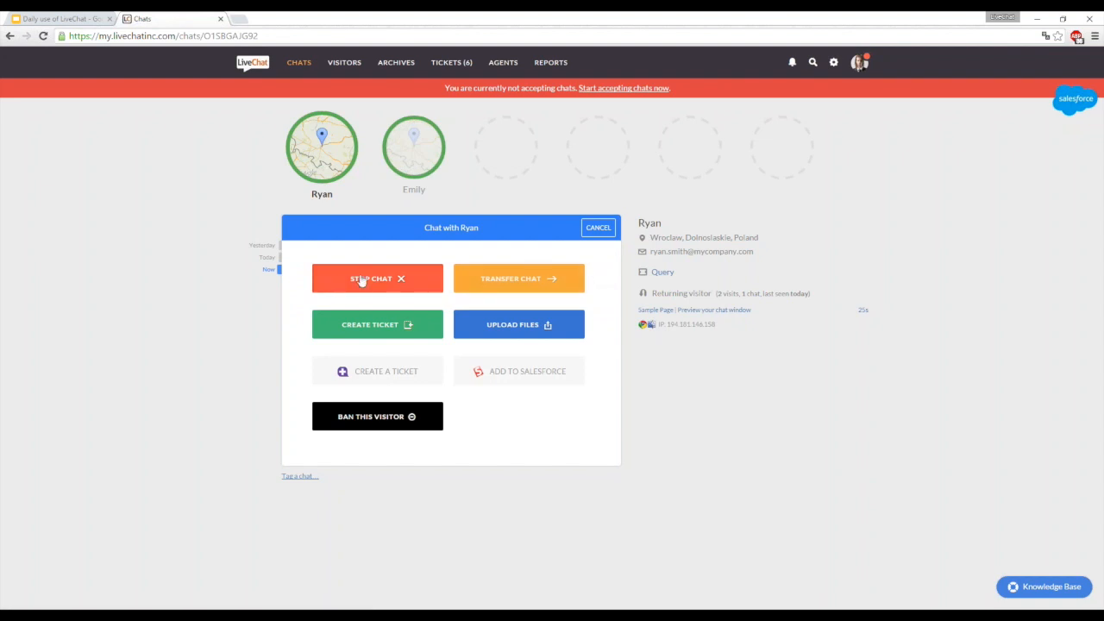
mouse_move(297, 121)
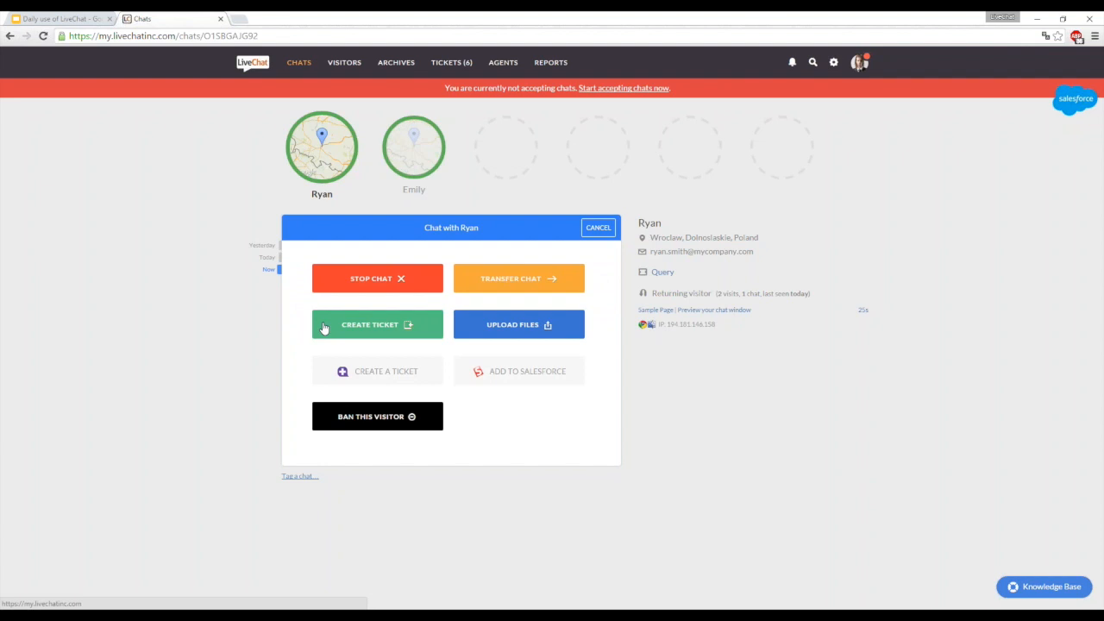
click(609, 226)
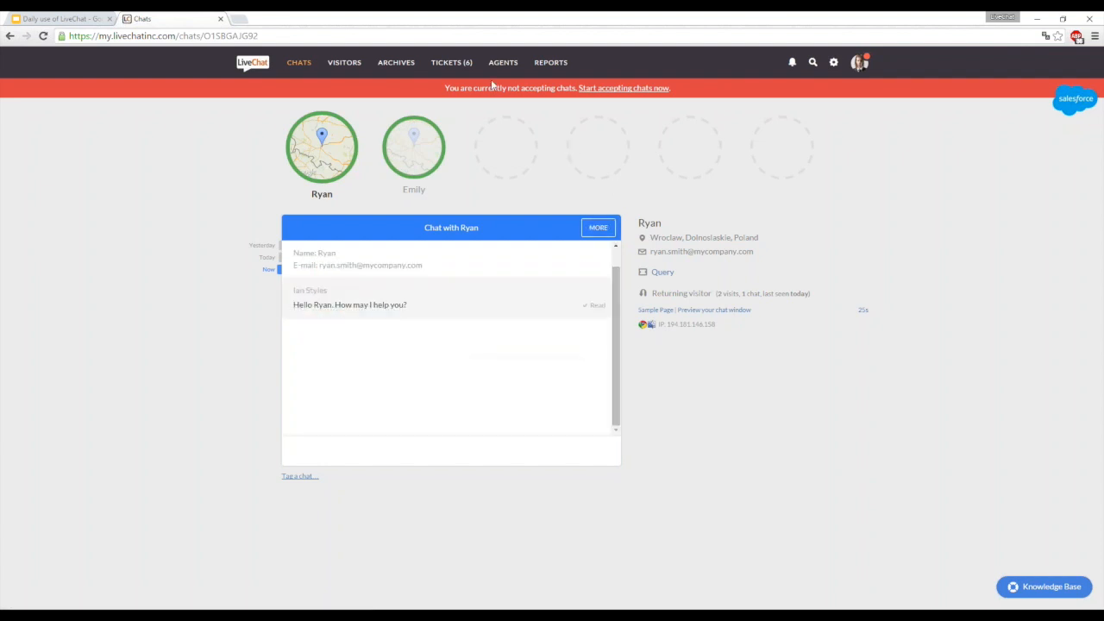
- View the blank ticket creation form from the tickets dashboard, and return to the active chats without creating a ticket
click(452, 63)
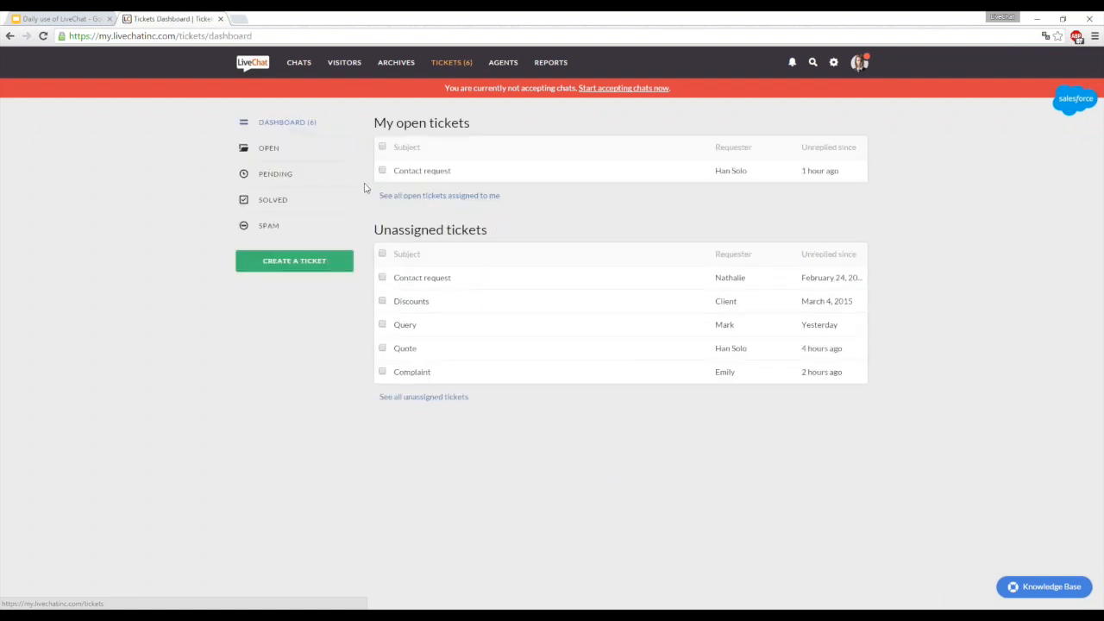
click(321, 260)
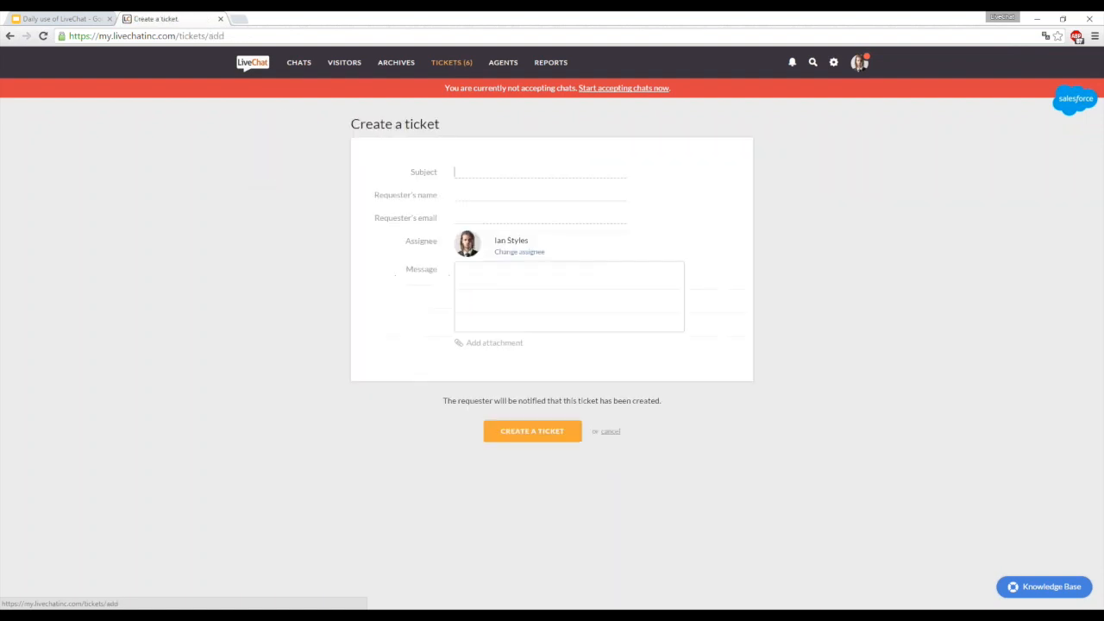
click(475, 172)
click(311, 174)
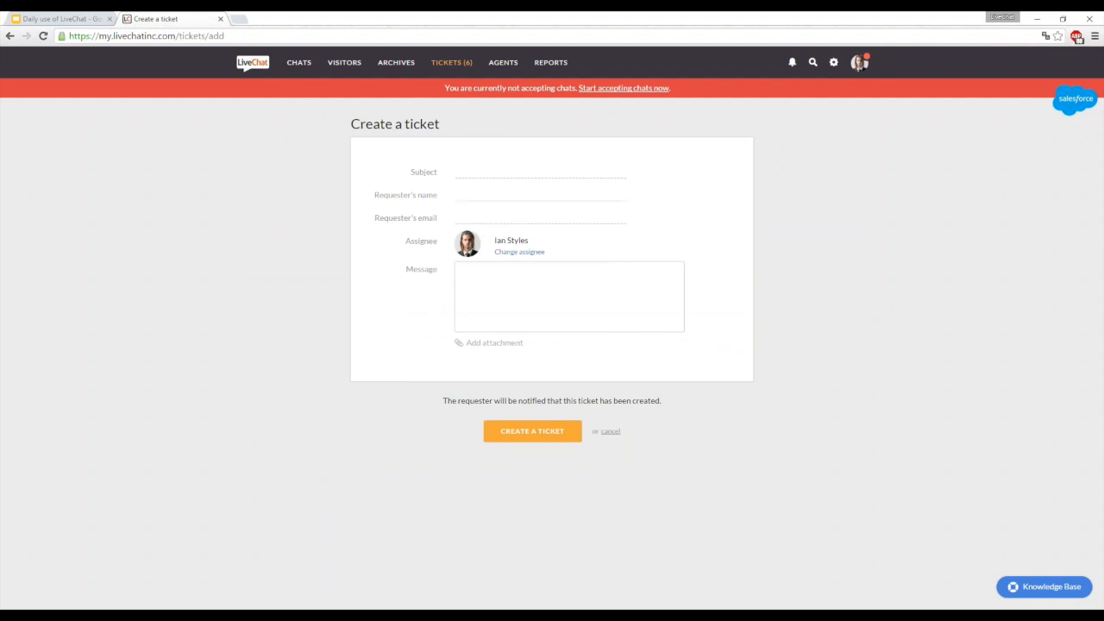
click(300, 62)
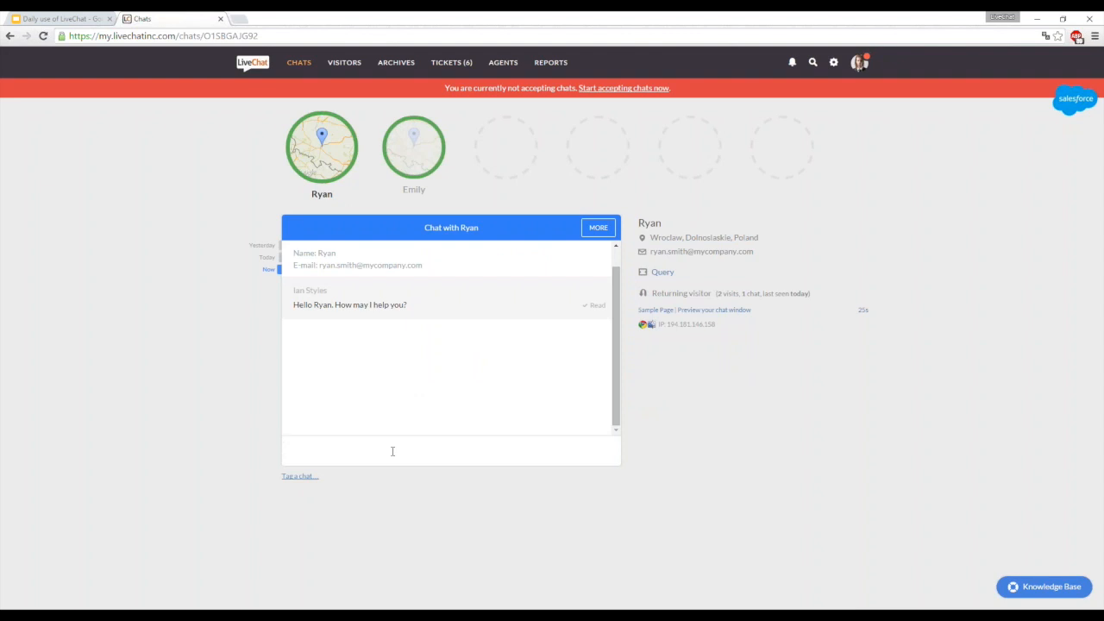
- Inspect the ticket form offered for the current chat and its visitor e-mail field, and go back to the chat actions
click(599, 226)
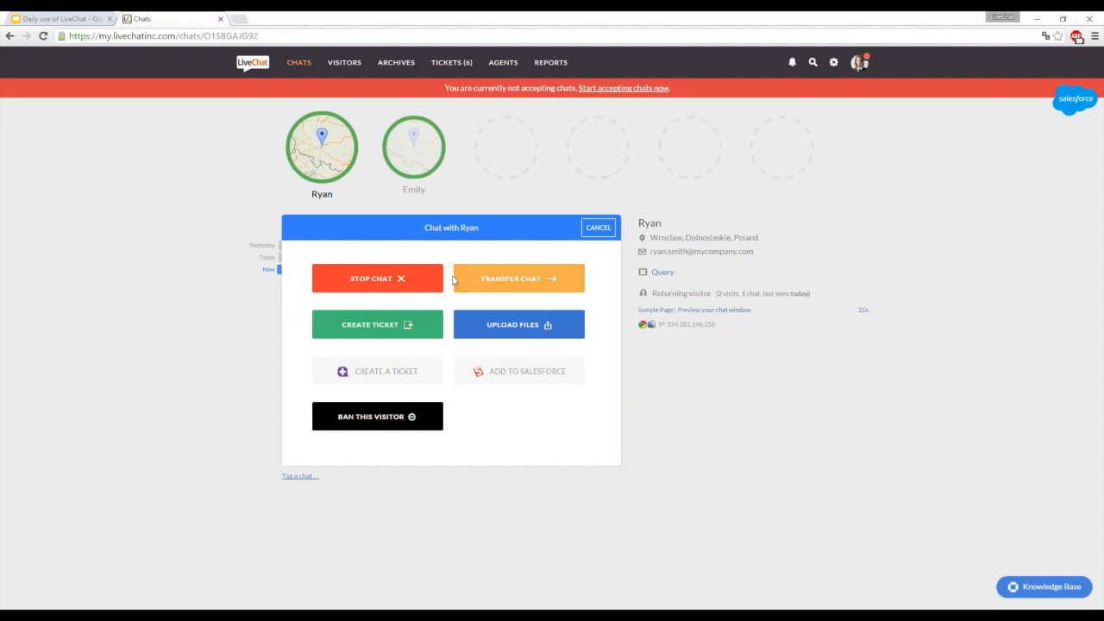
click(405, 323)
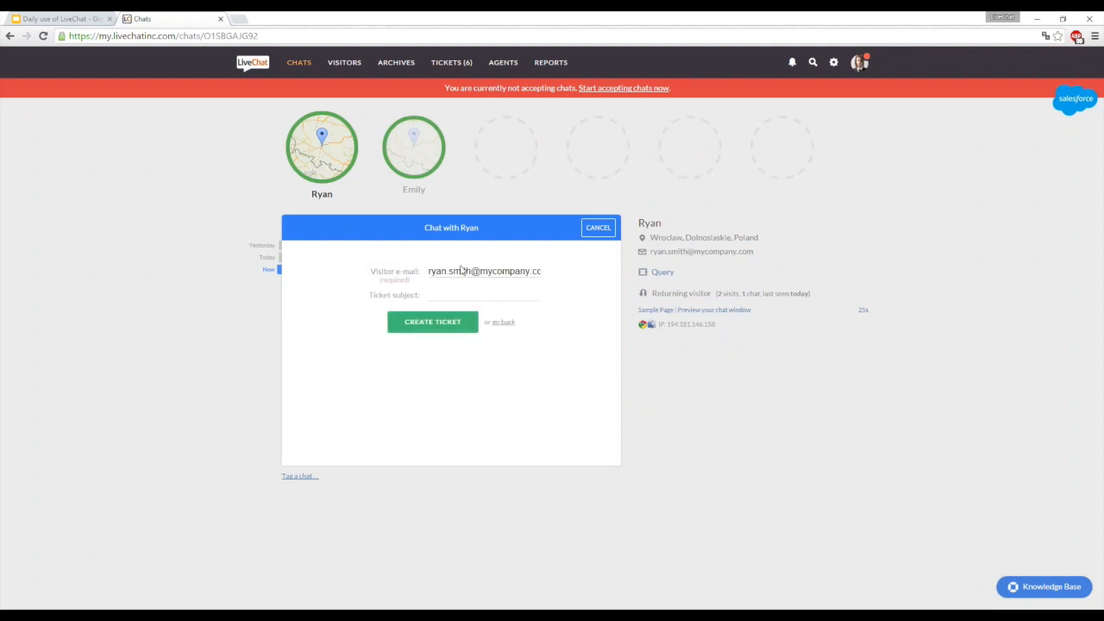
drag(447, 271, 536, 271)
click(534, 271)
click(506, 322)
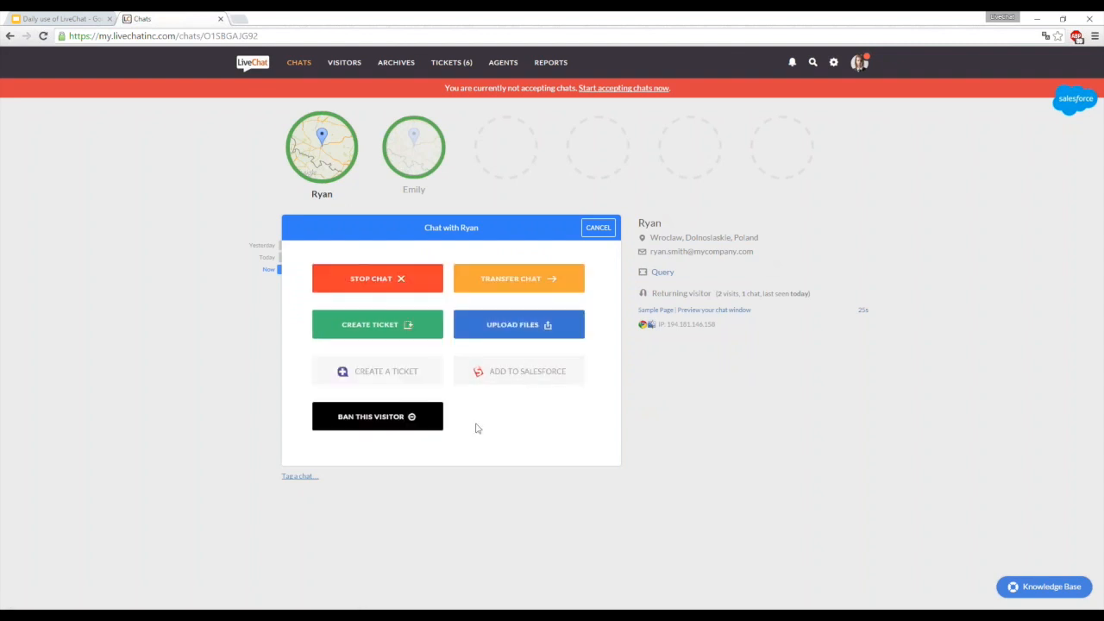
- Tag the current chat as "complaint" and create a ticket from it
click(299, 476)
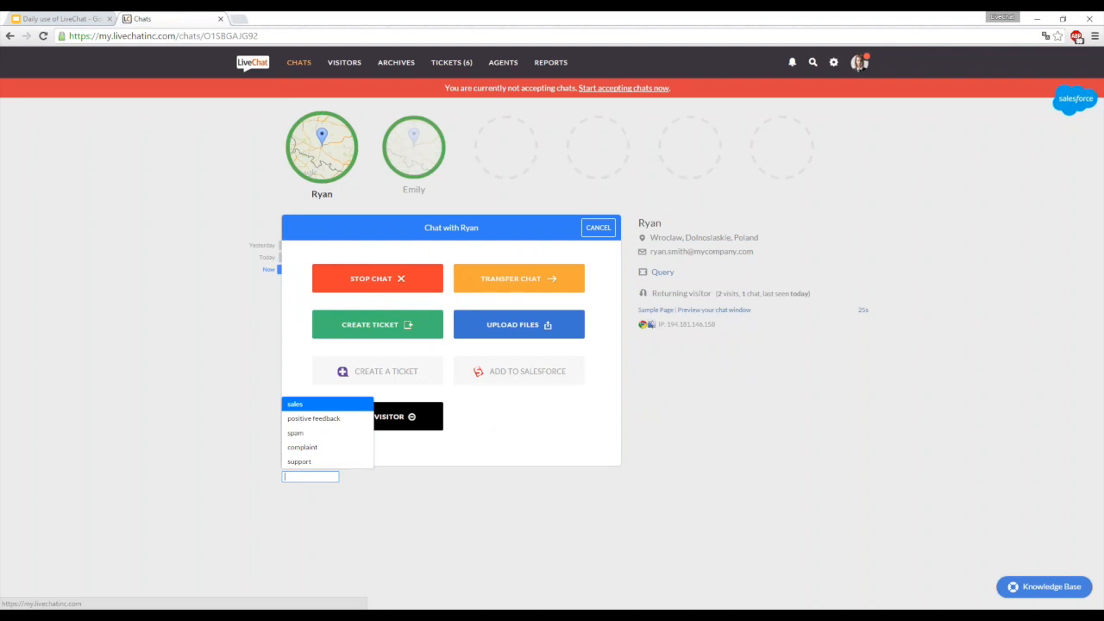
click(320, 448)
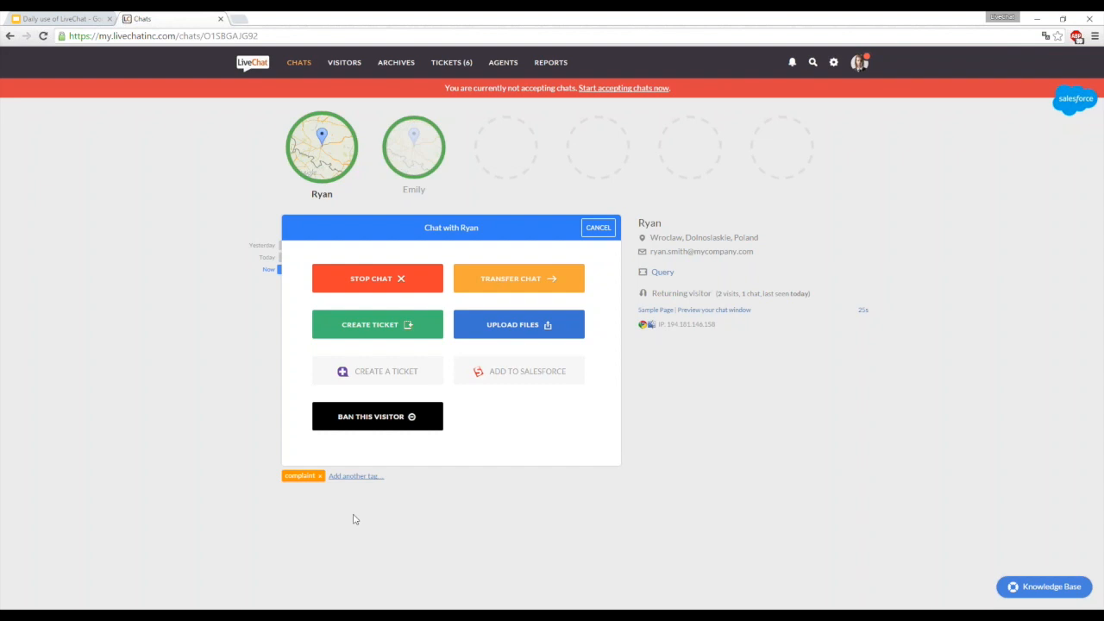
click(412, 326)
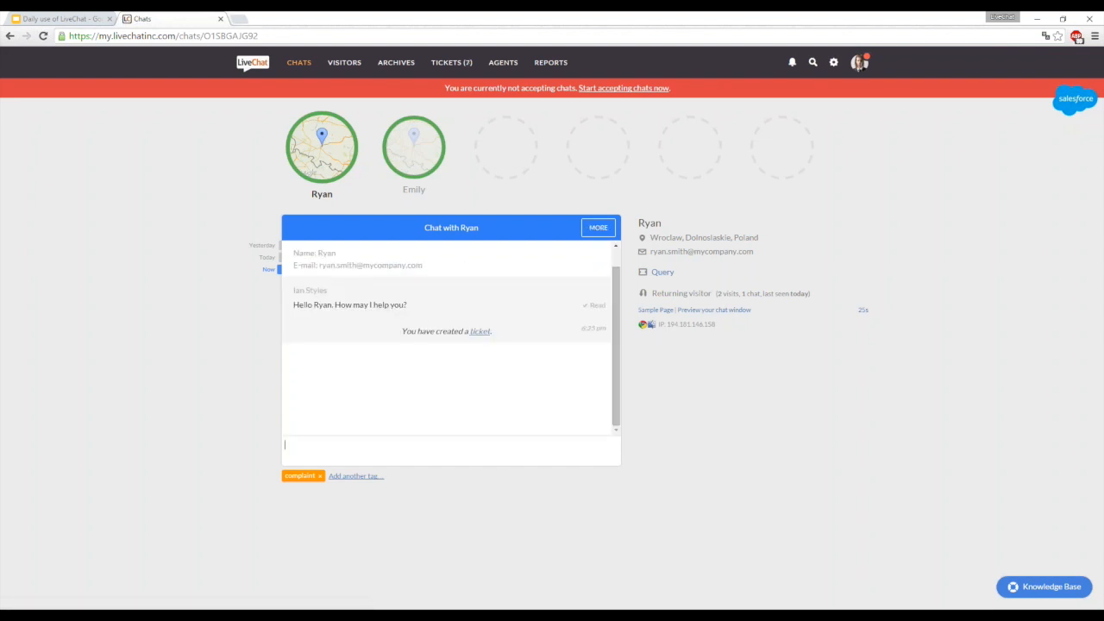
click(481, 447)
- Send the Puppy picture from the Pictures! folder in the current chat, and view the delivered file
click(595, 229)
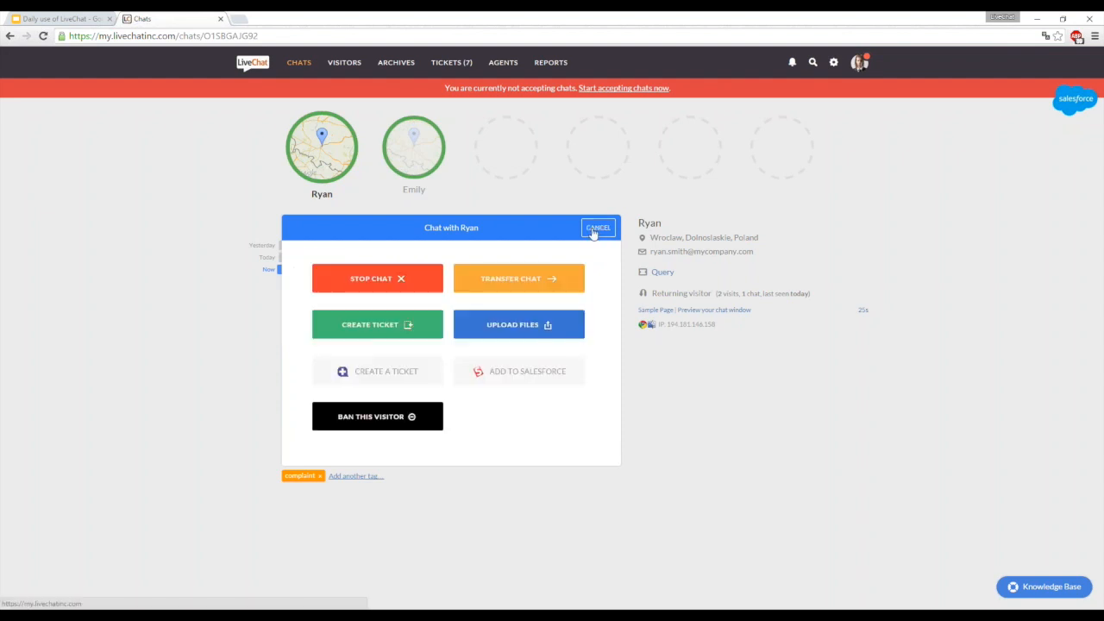
click(568, 327)
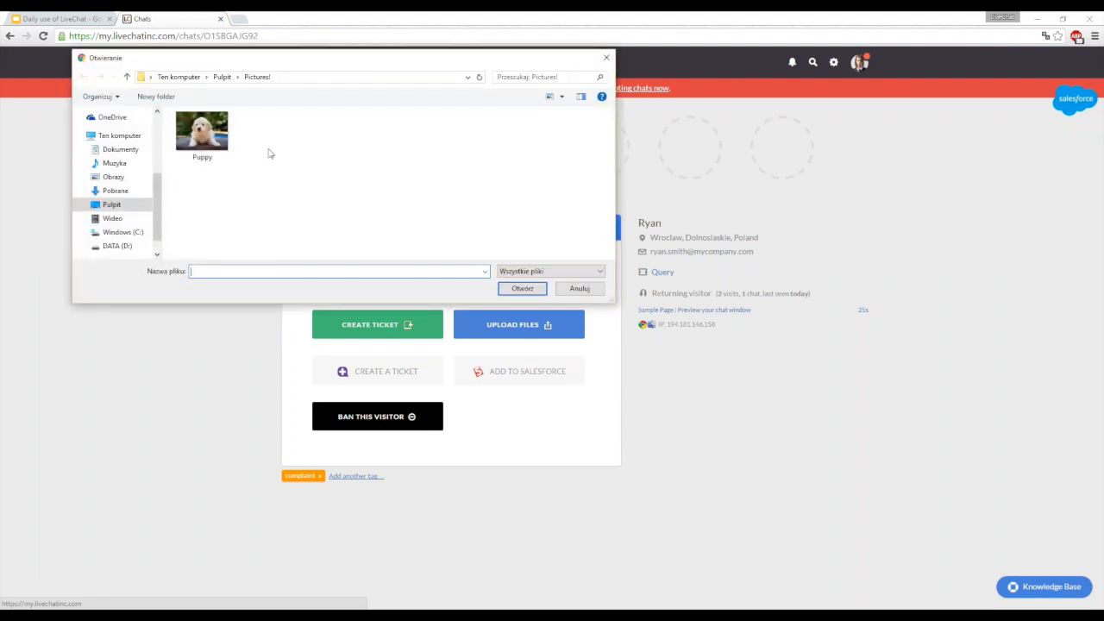
click(222, 145)
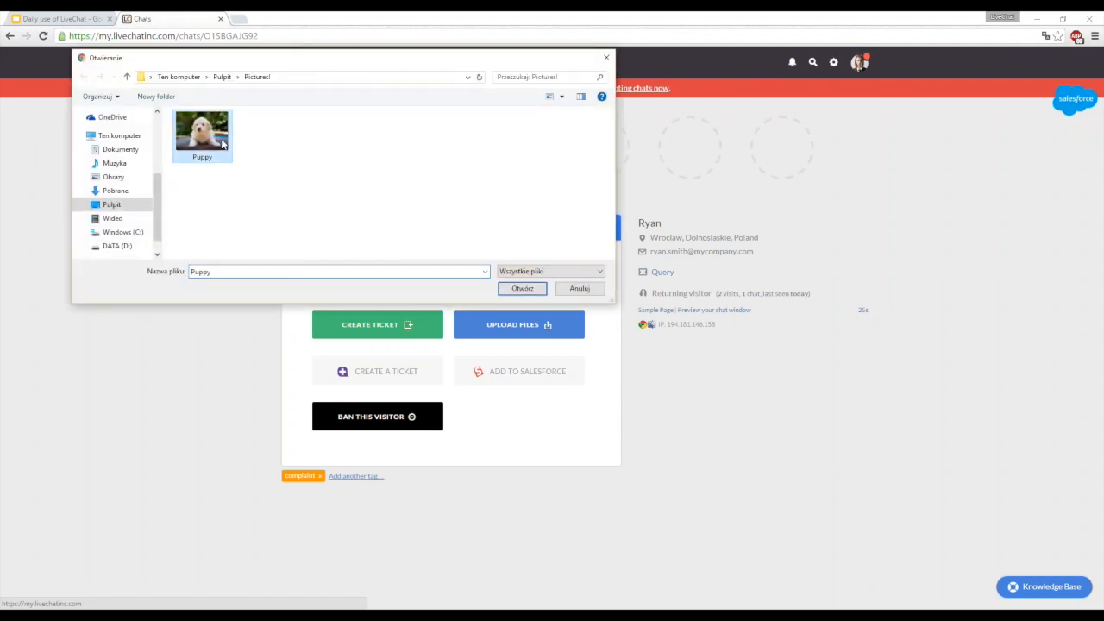
click(523, 289)
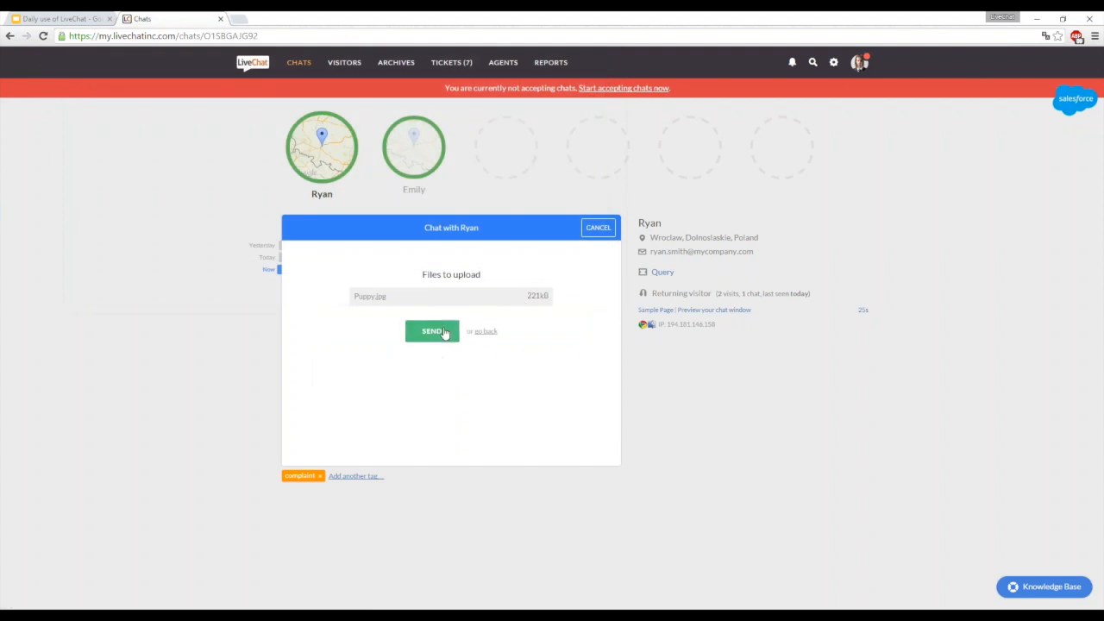
click(440, 331)
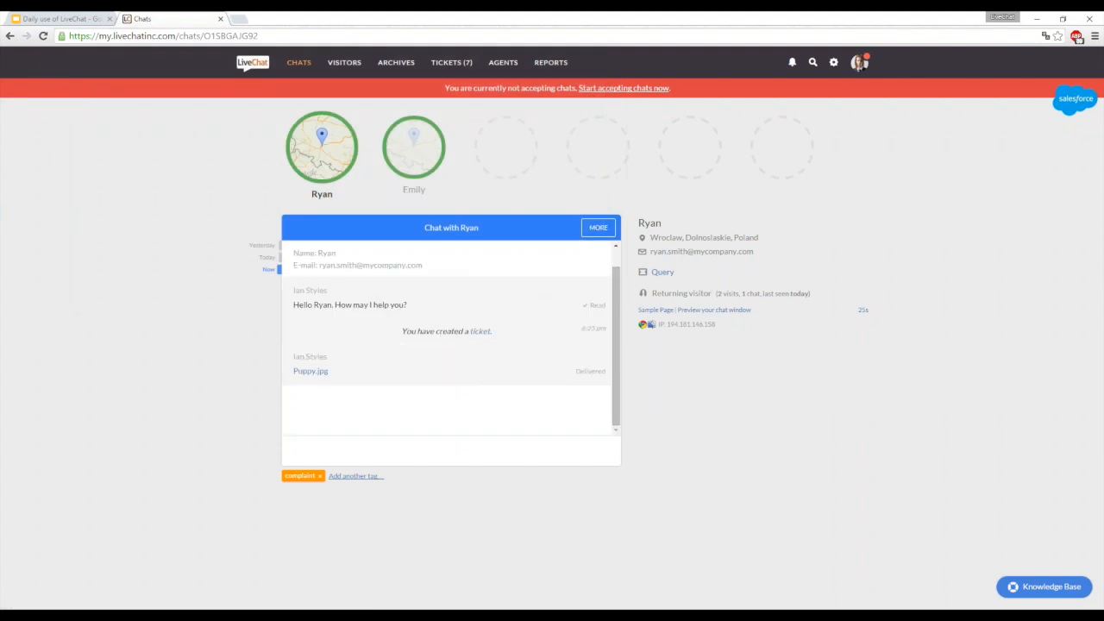
click(311, 371)
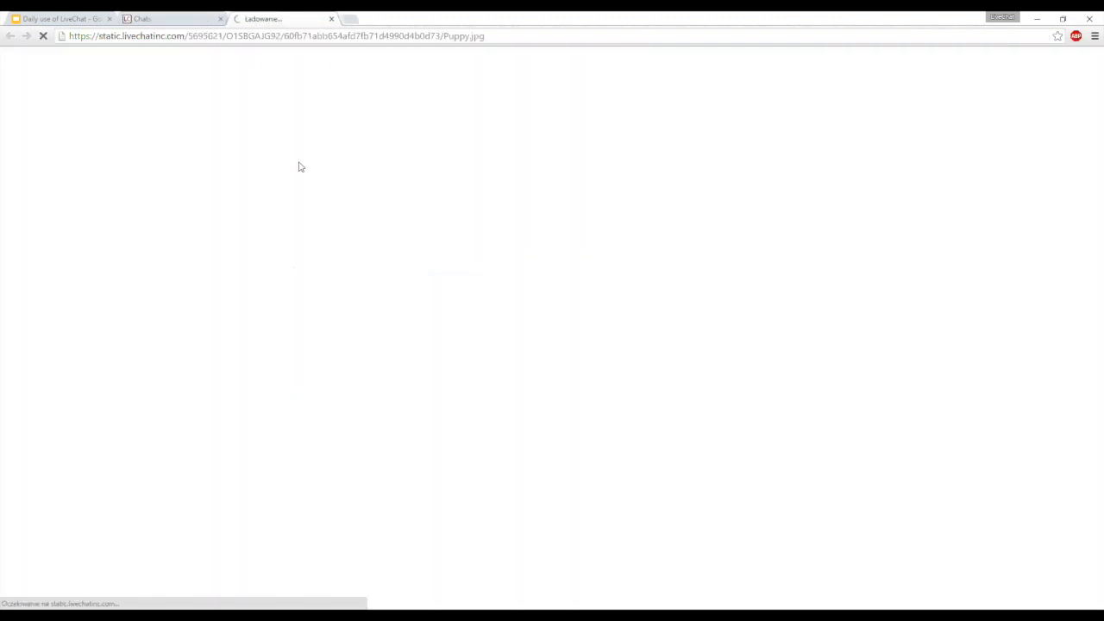
click(332, 19)
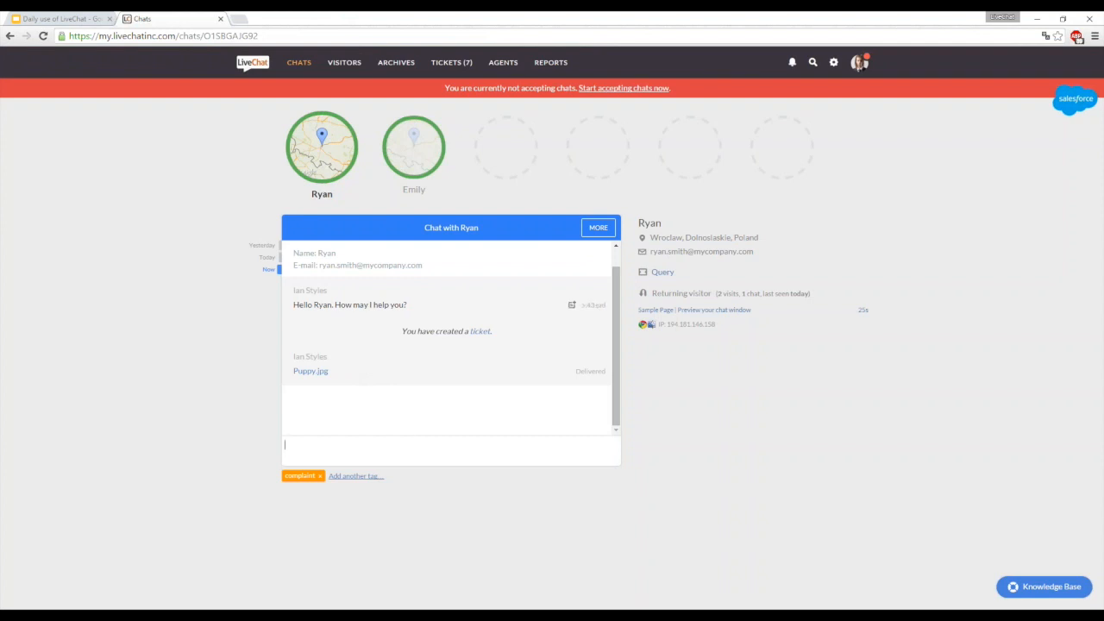
- Examine the Salesforce integration and the "Add to Salesforce" action for the current chat, and return to the conversation
click(598, 228)
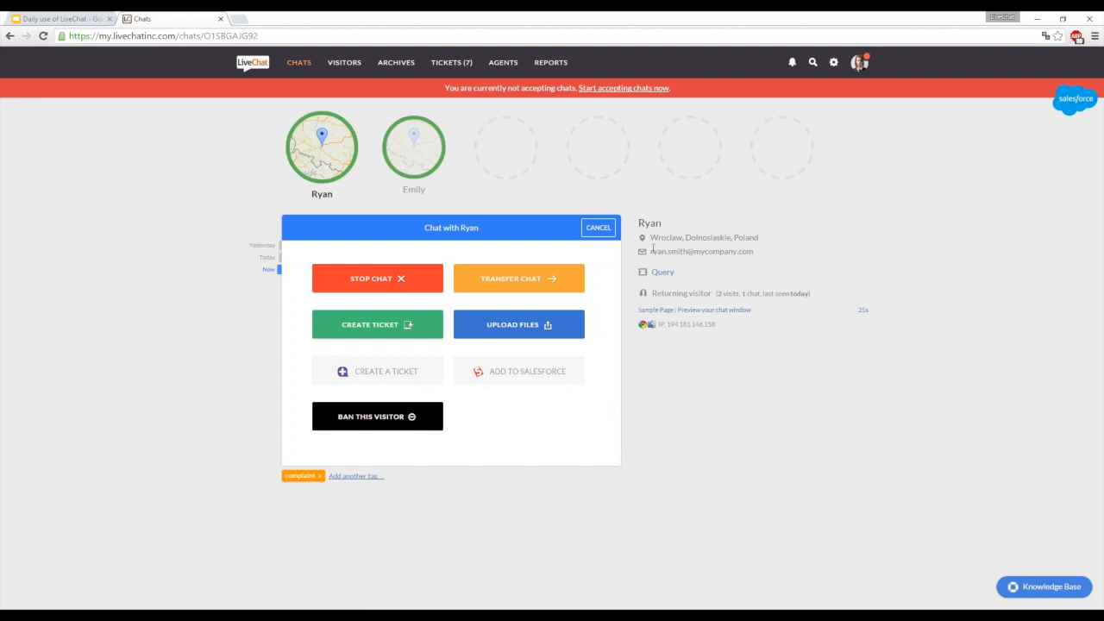
click(601, 229)
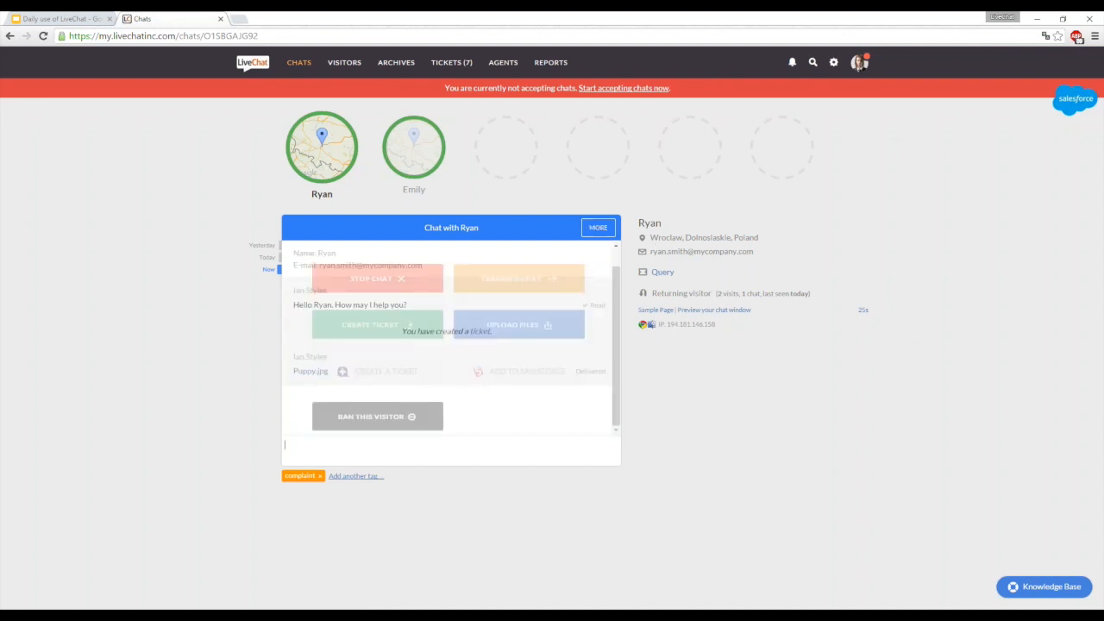
click(1066, 107)
click(1074, 98)
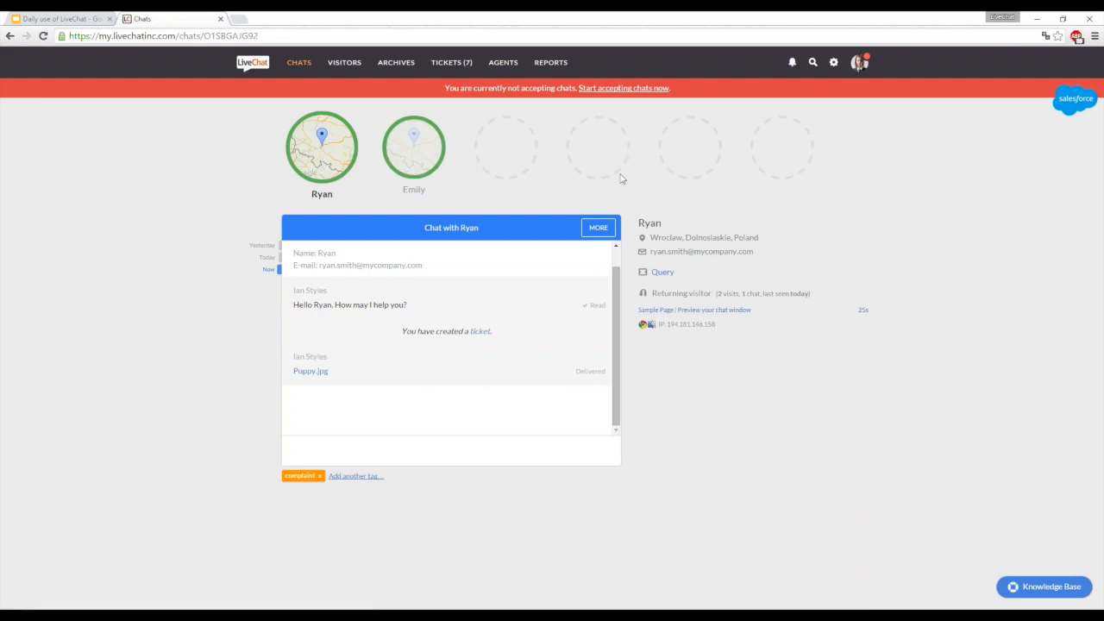
click(601, 226)
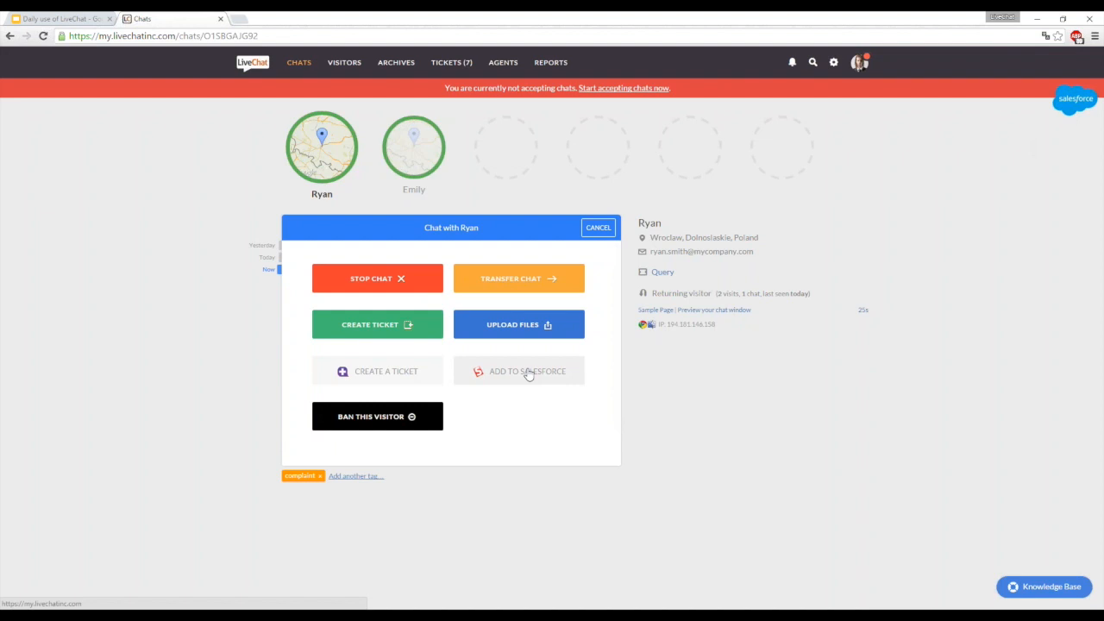
click(597, 227)
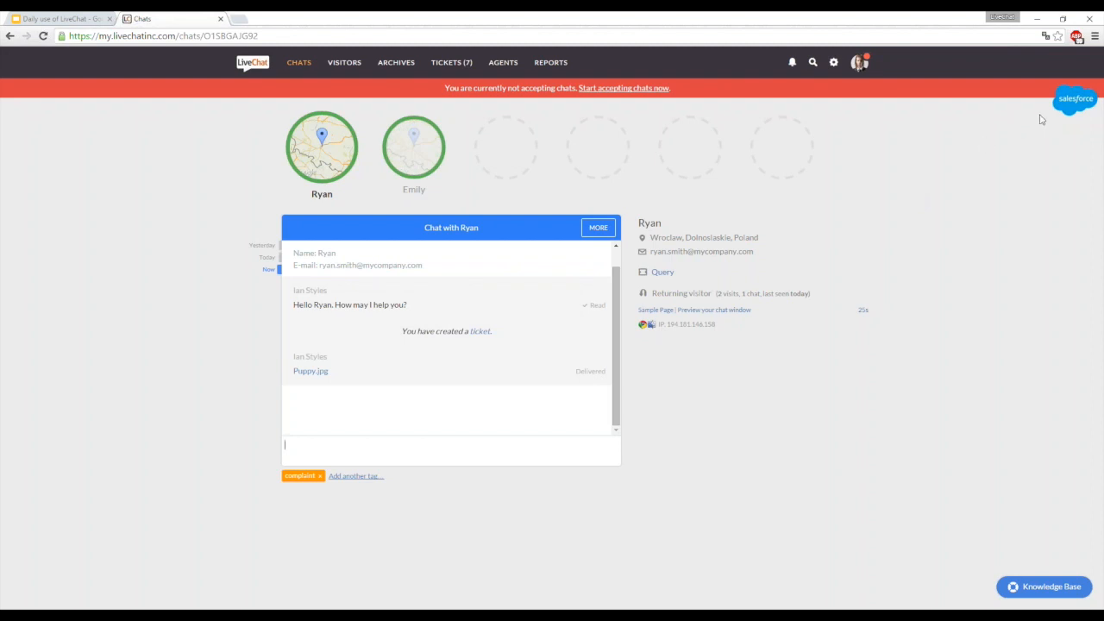
- Compare the Salesforce details of both open chats' visitors, and return to the chat tagged "complaint"
click(1078, 102)
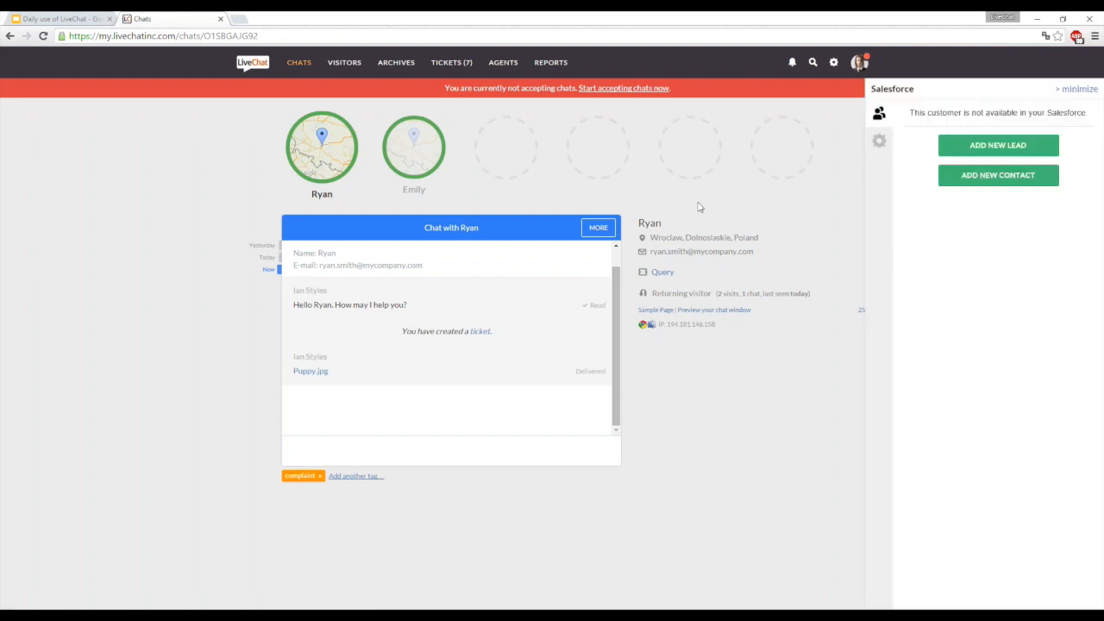
click(414, 147)
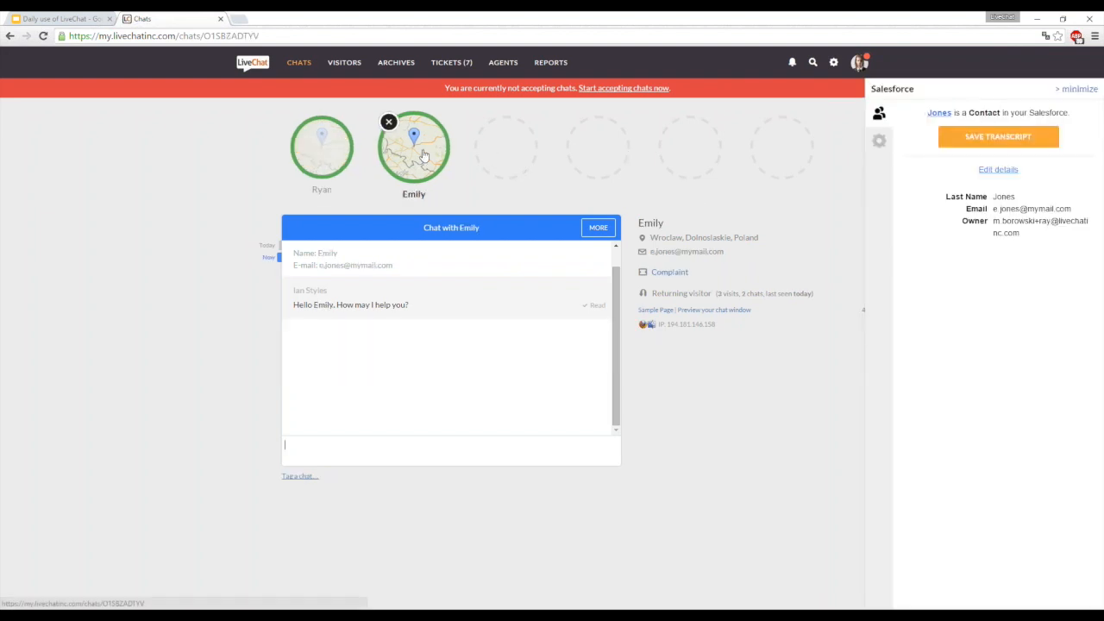
click(322, 146)
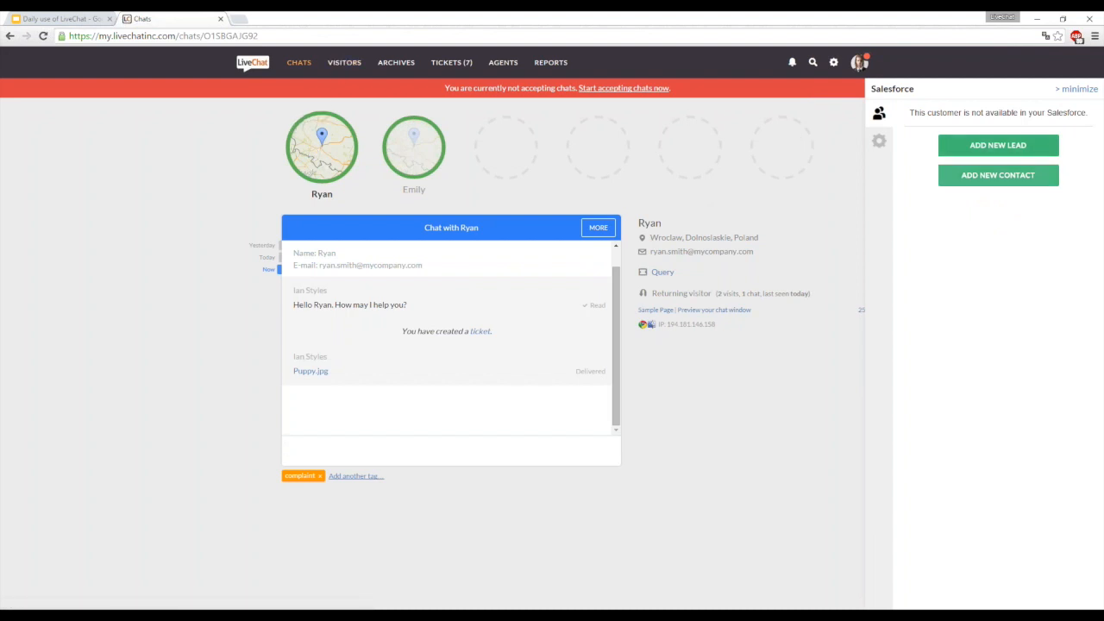
- Add the current chat's visitor to Salesforce as a new contact, entering the visitor's last name
click(958, 189)
click(1005, 161)
text(Smith)
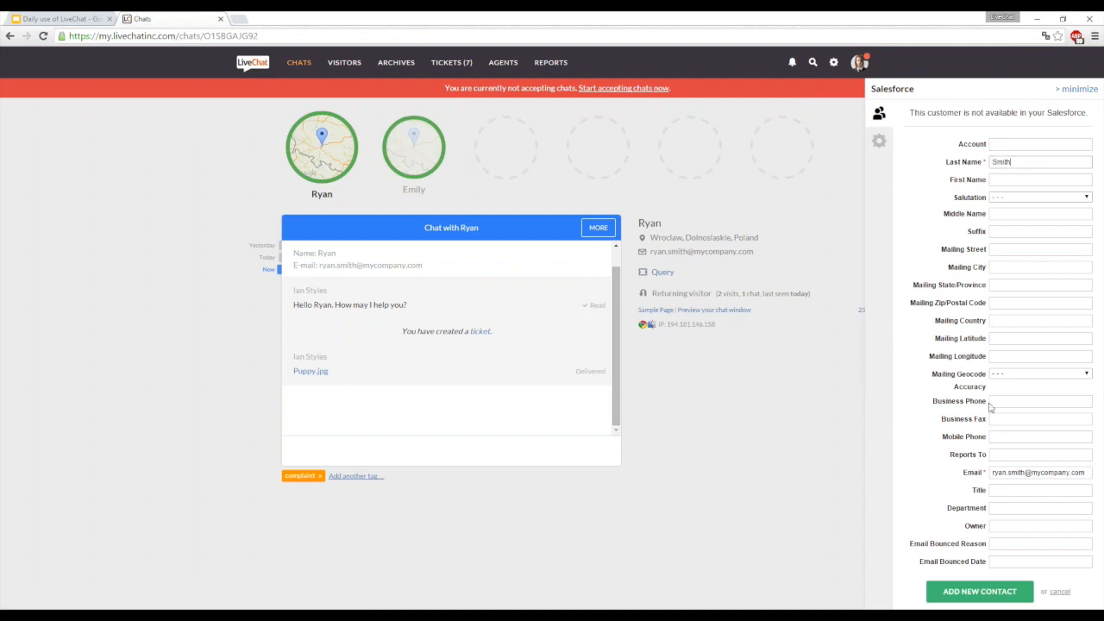
click(990, 597)
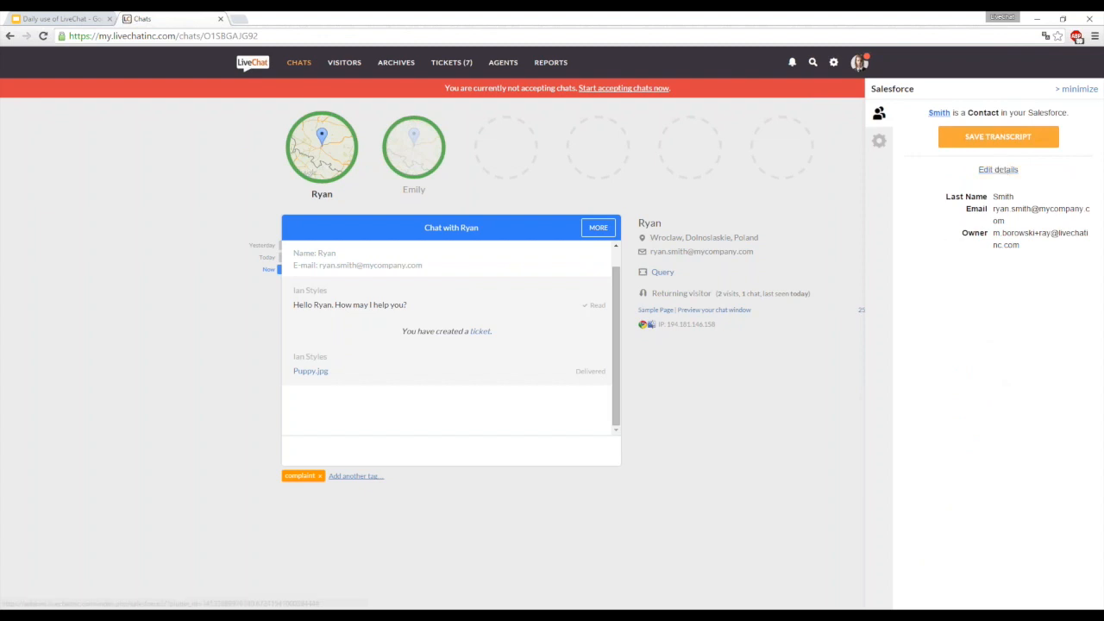
- Review and save the Salesforce contact's details, and have the chat transcript saved to Salesforce
click(1000, 169)
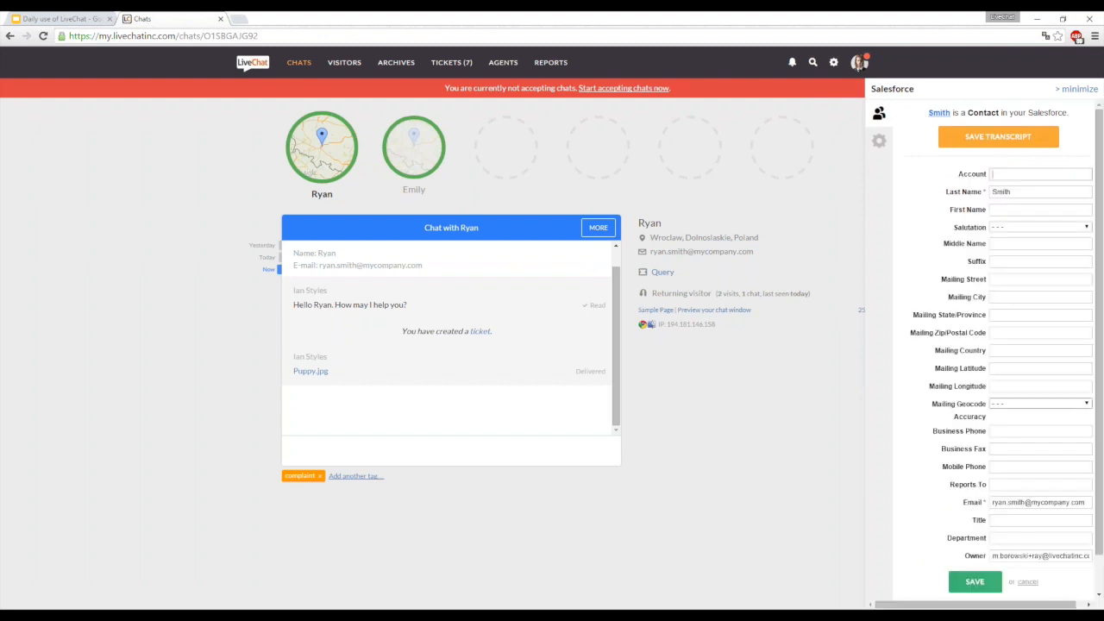
click(975, 582)
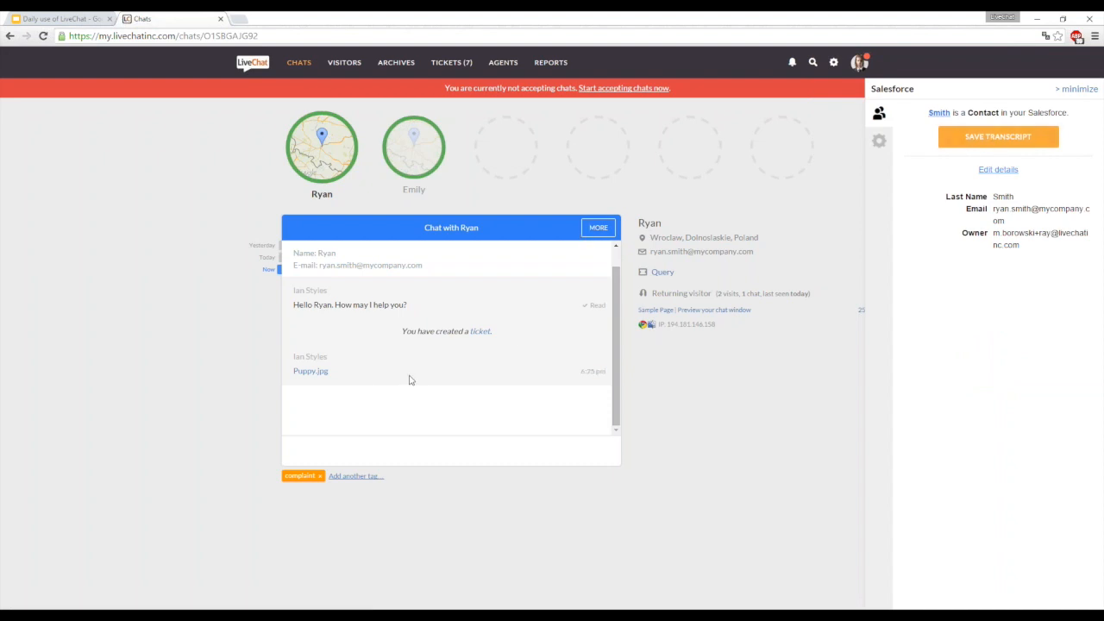
click(998, 136)
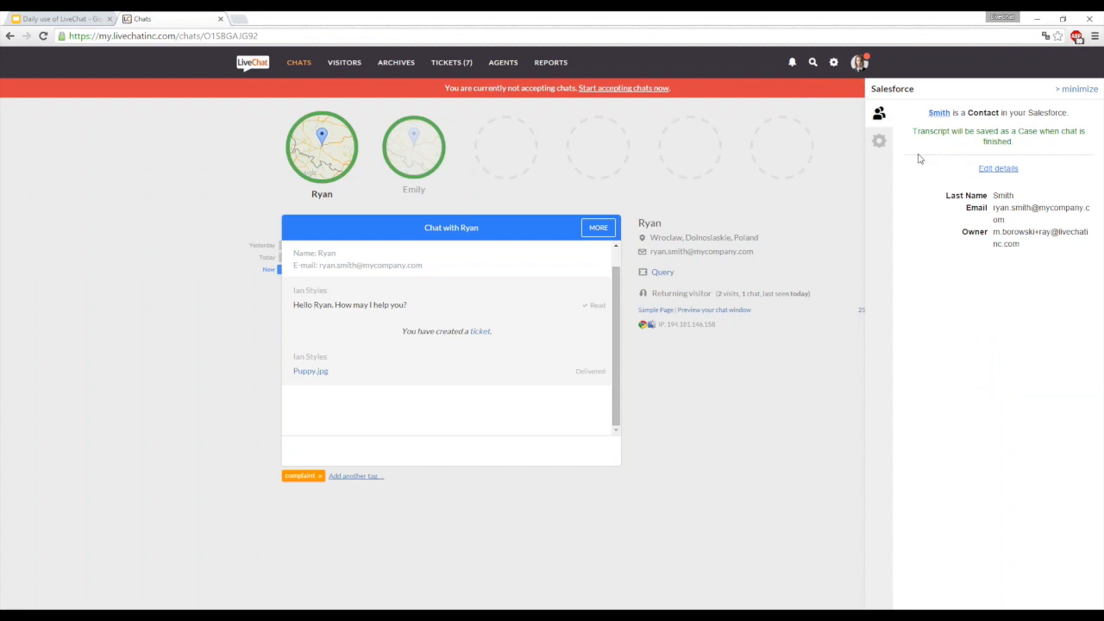
click(1076, 88)
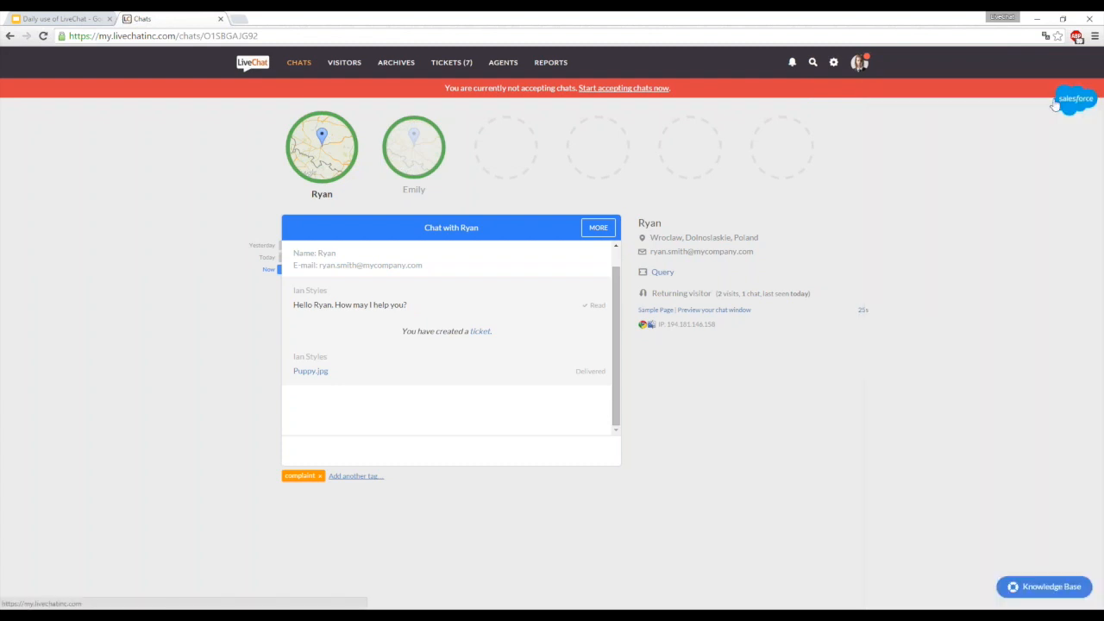
- Ban the current chat's visitor for 3 days, and close the ended chat
click(603, 227)
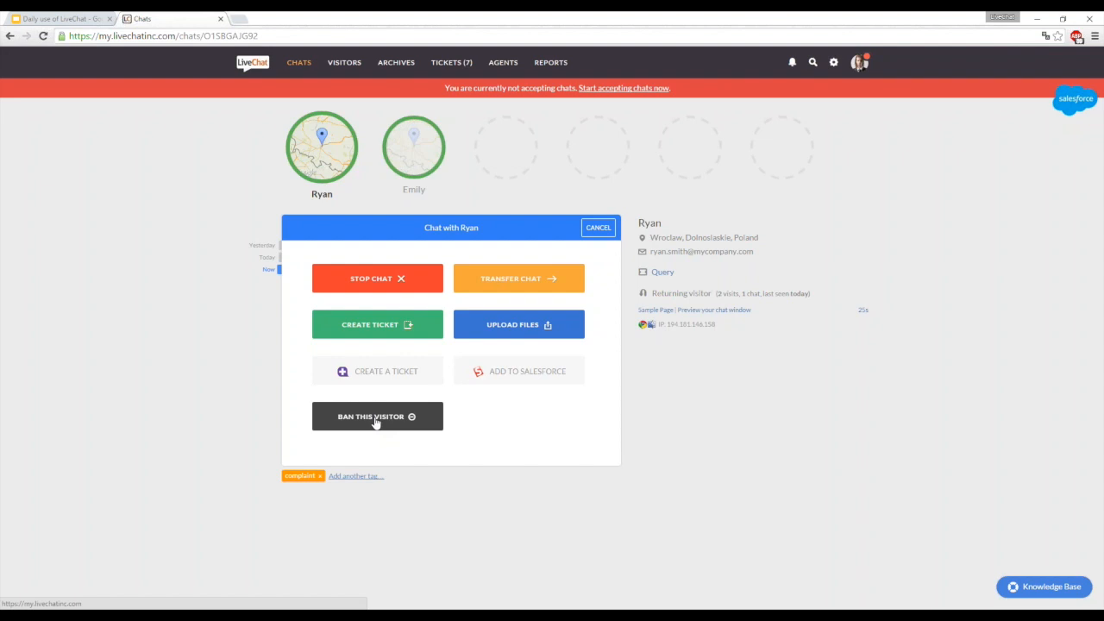
click(375, 421)
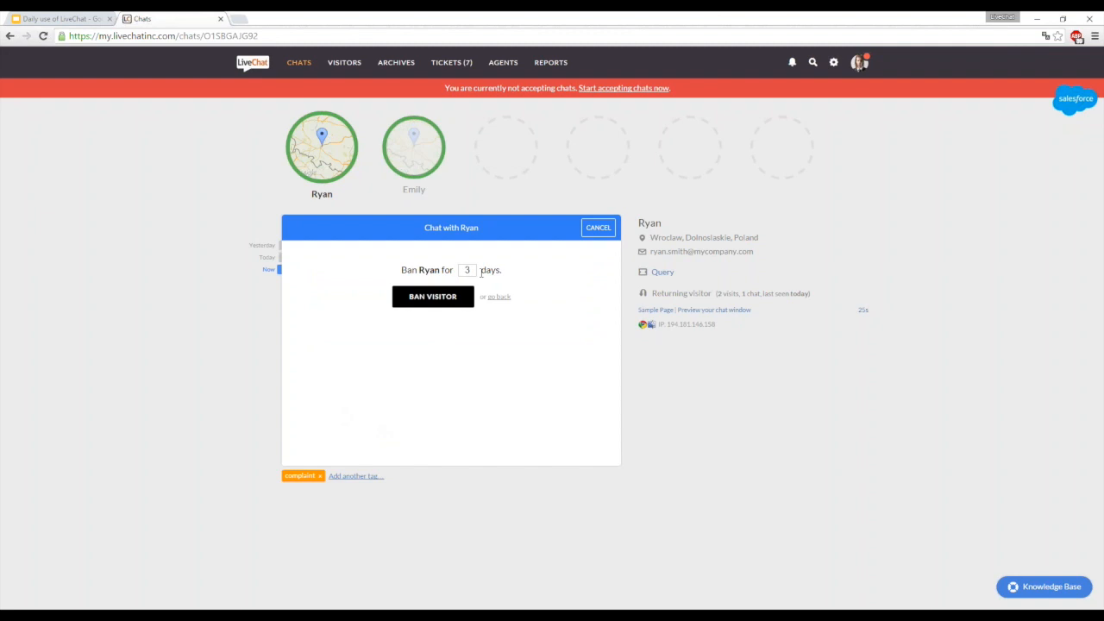
click(469, 270)
text(00)
key(BackSpace)
key(BackSpace)
click(451, 296)
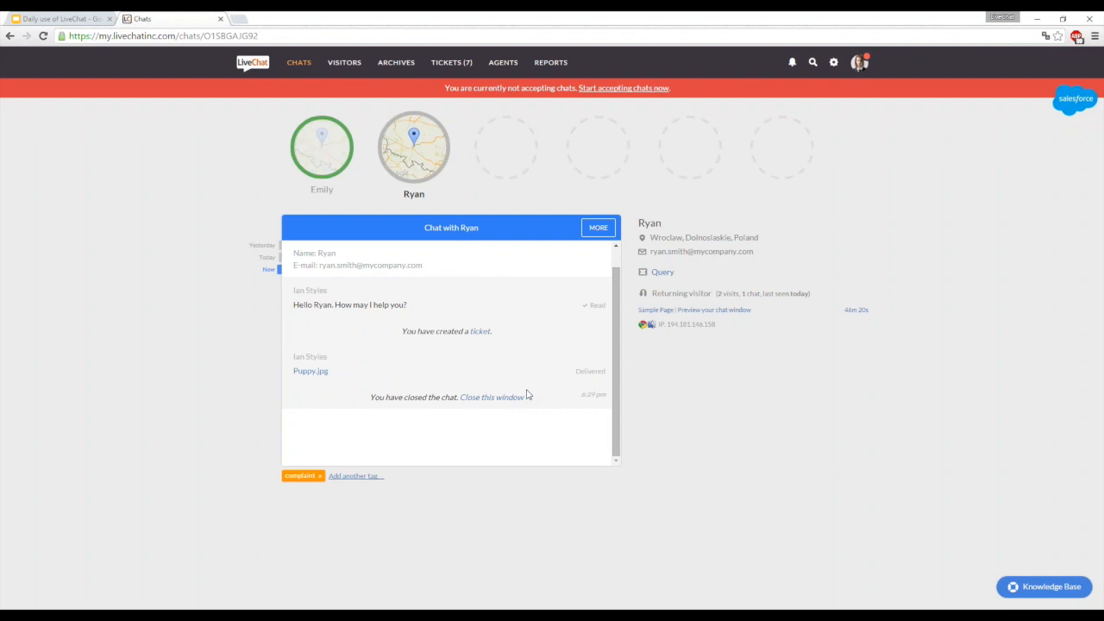
click(601, 230)
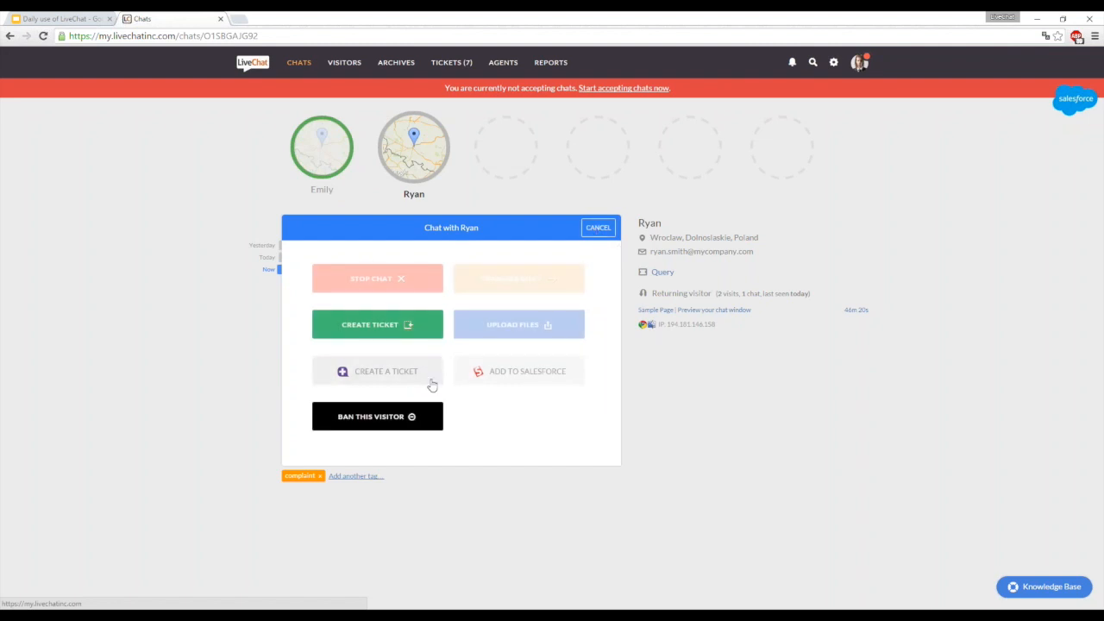
click(388, 121)
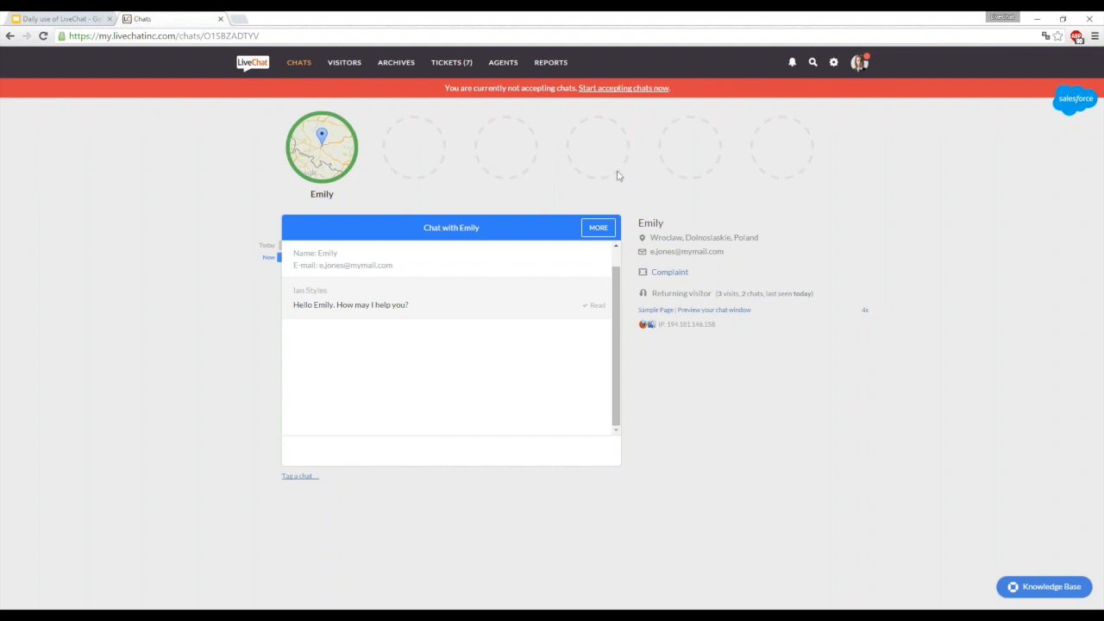
- Examine the canned responses settings with the response text and shortcut fields, and return to the chats
click(834, 62)
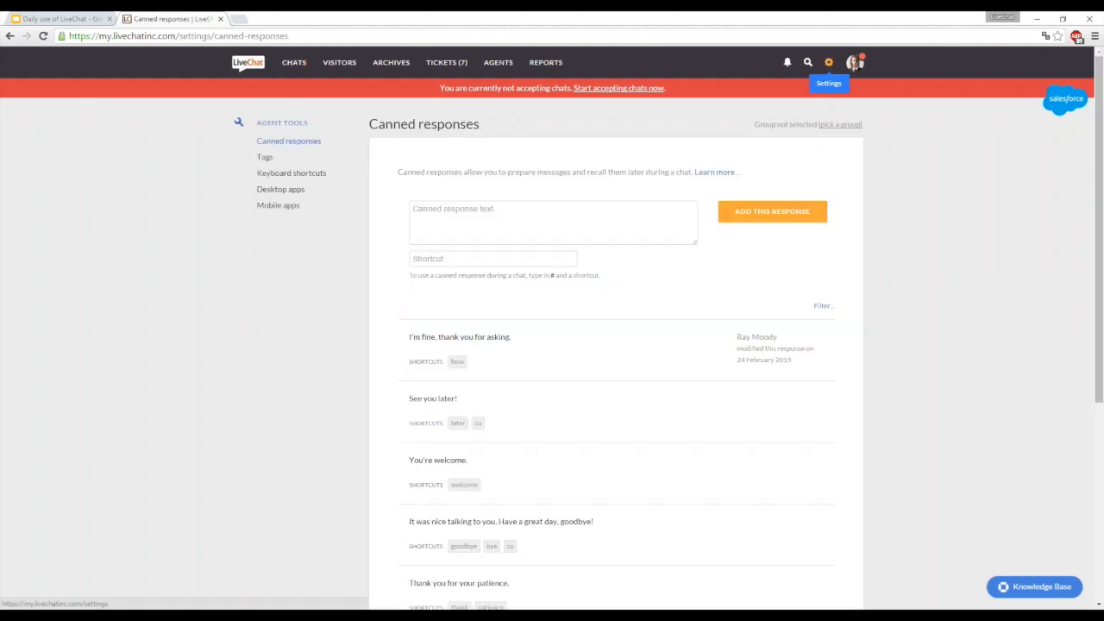
click(526, 211)
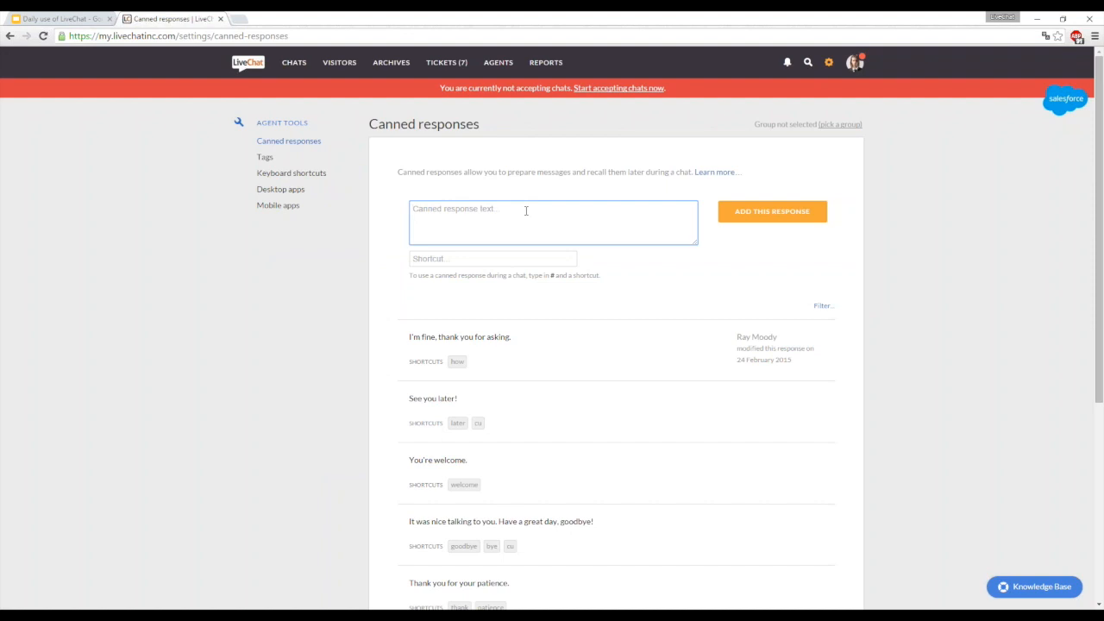
key(Tab)
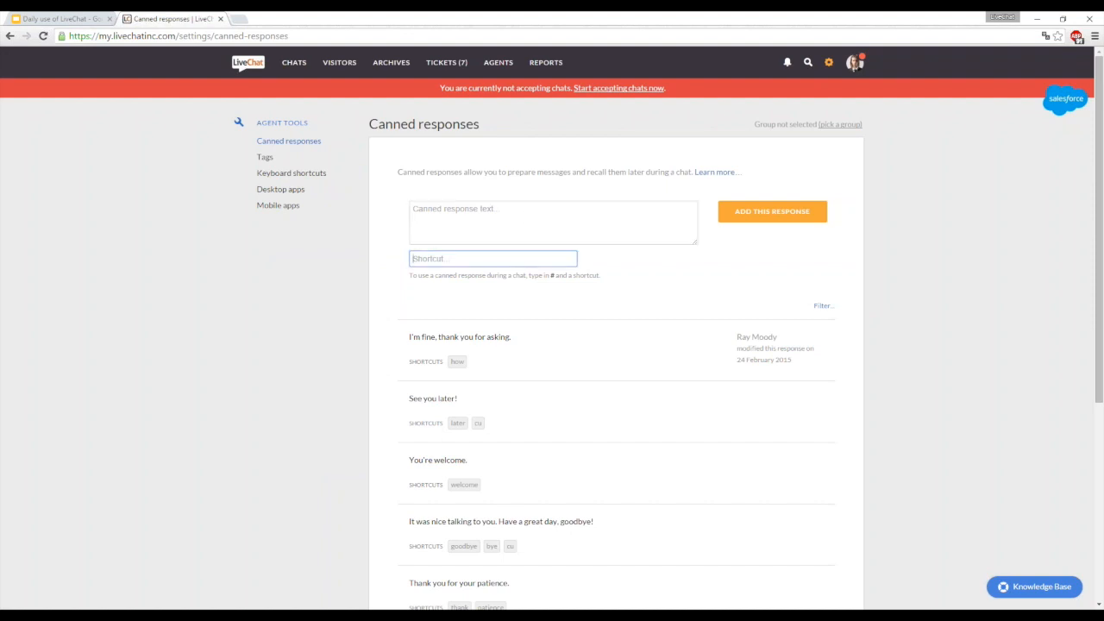
click(295, 64)
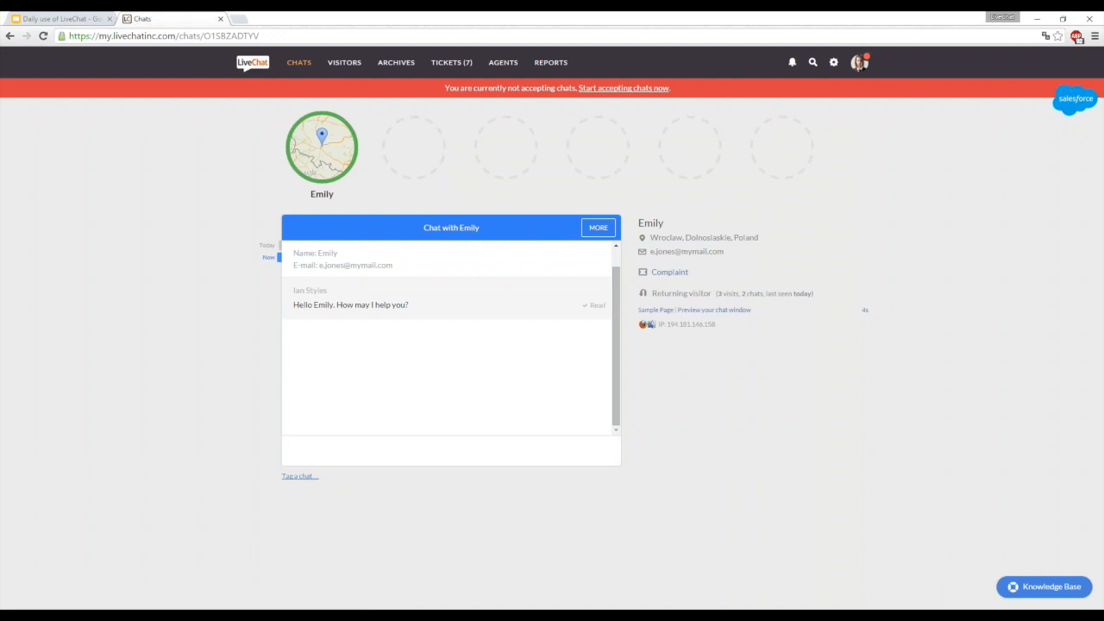
- Send the message "Please wait a moment." in the remaining chat
text(Please wait a moment.)
key(Return)
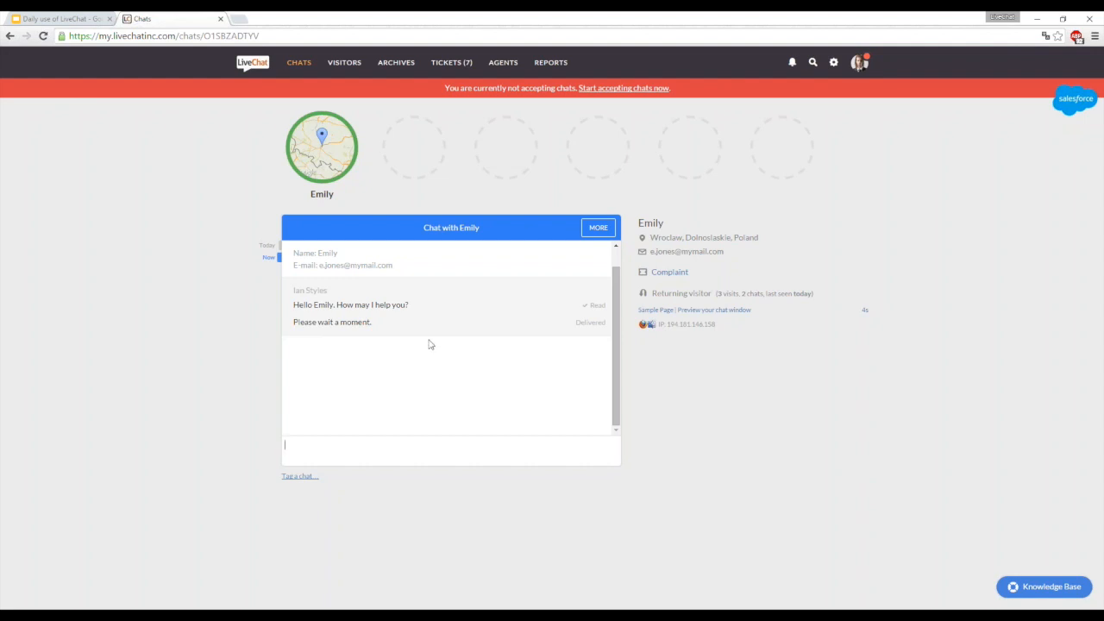
- Save the sent reply "Please wait a moment." as a canned response with the shortcuts "sec, second, moment"
mouse_move(420, 330)
click(572, 324)
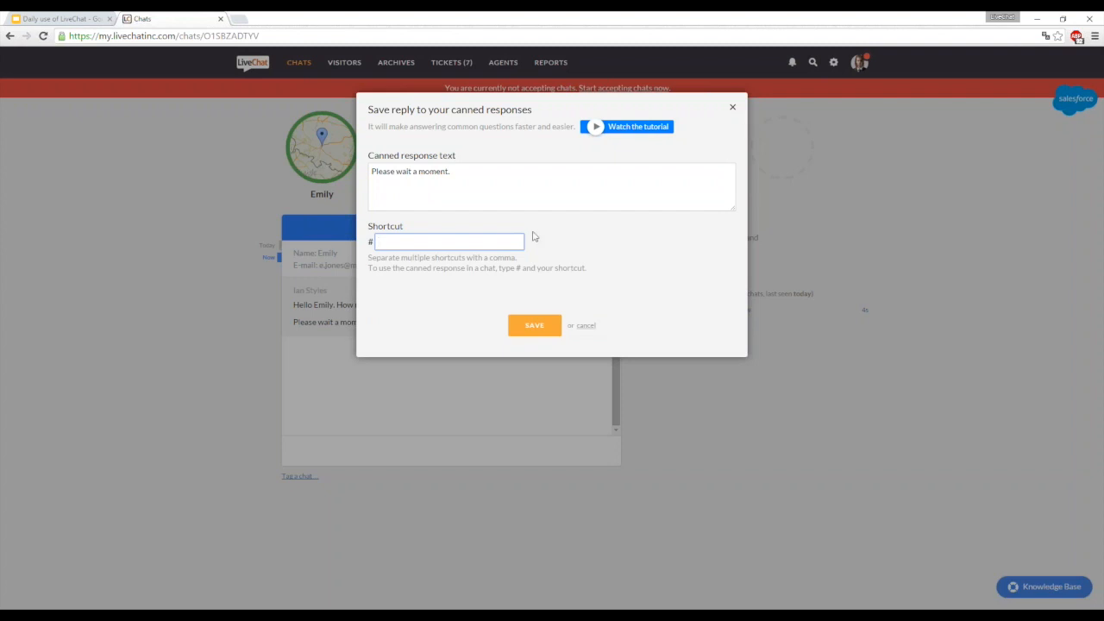
click(478, 239)
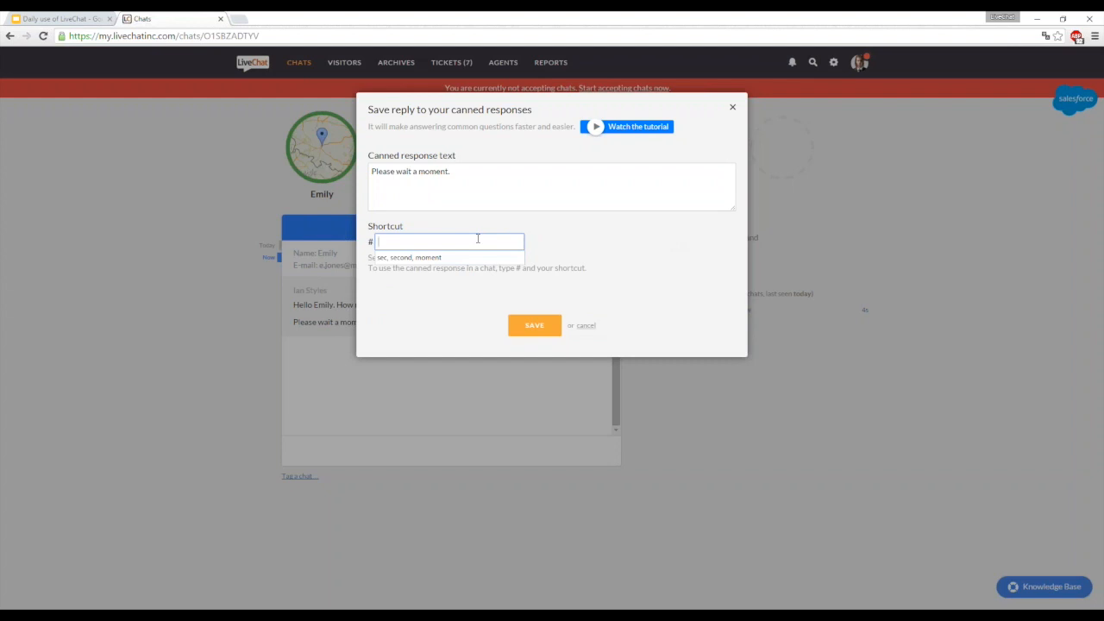
text(sec, second, moment)
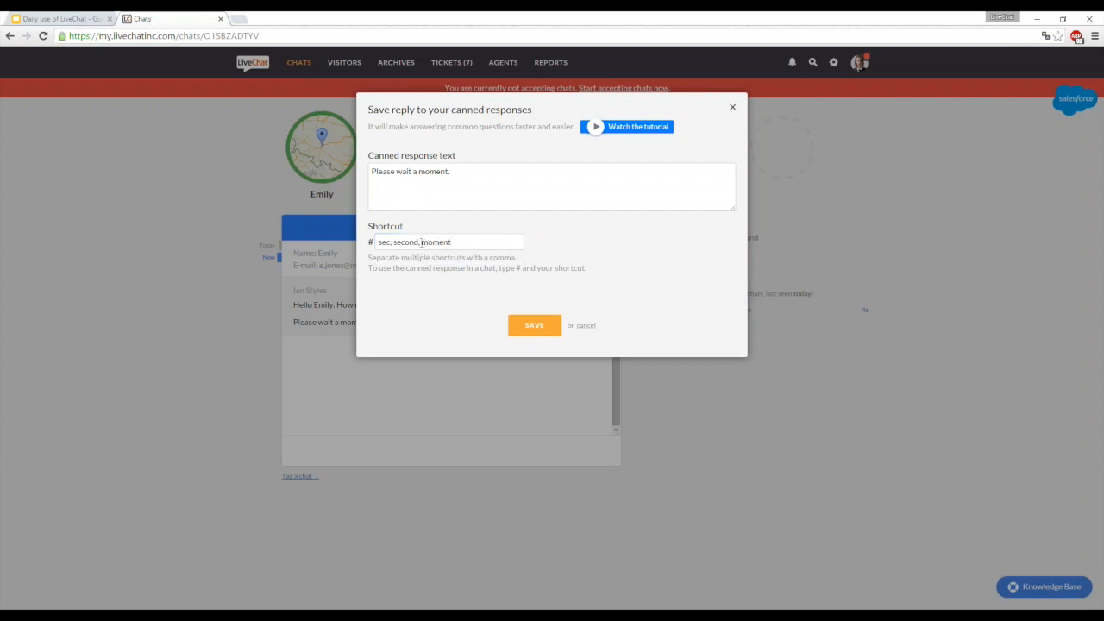
click(533, 324)
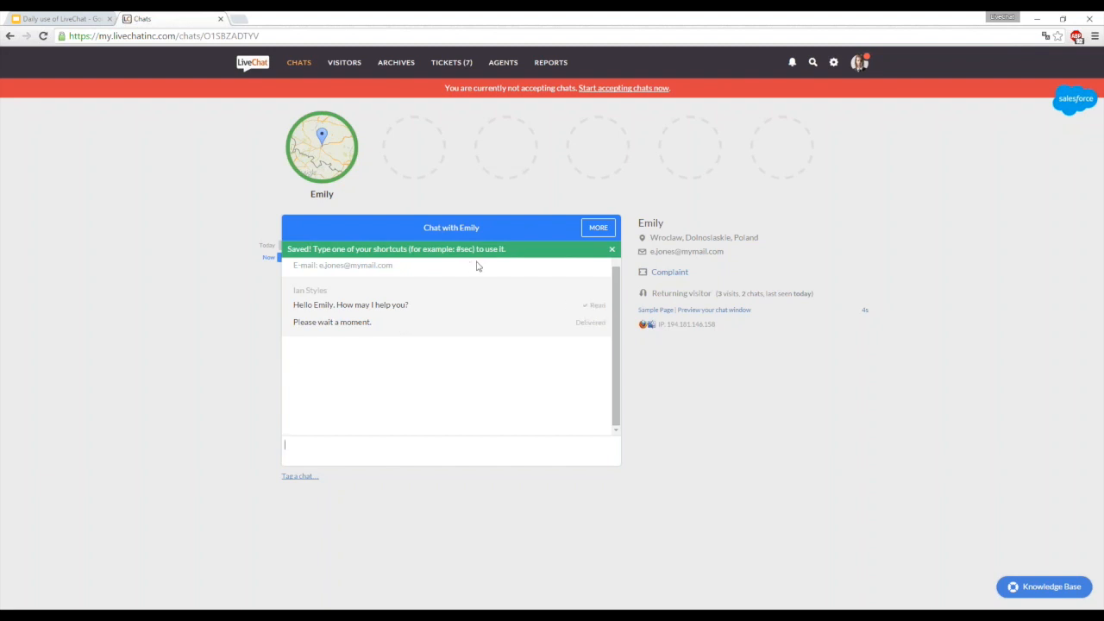
click(611, 248)
- Try the canned response shortcuts "#mom" and "#seco" in the chat message field, and clear the field without sending
click(414, 455)
text(#mom)
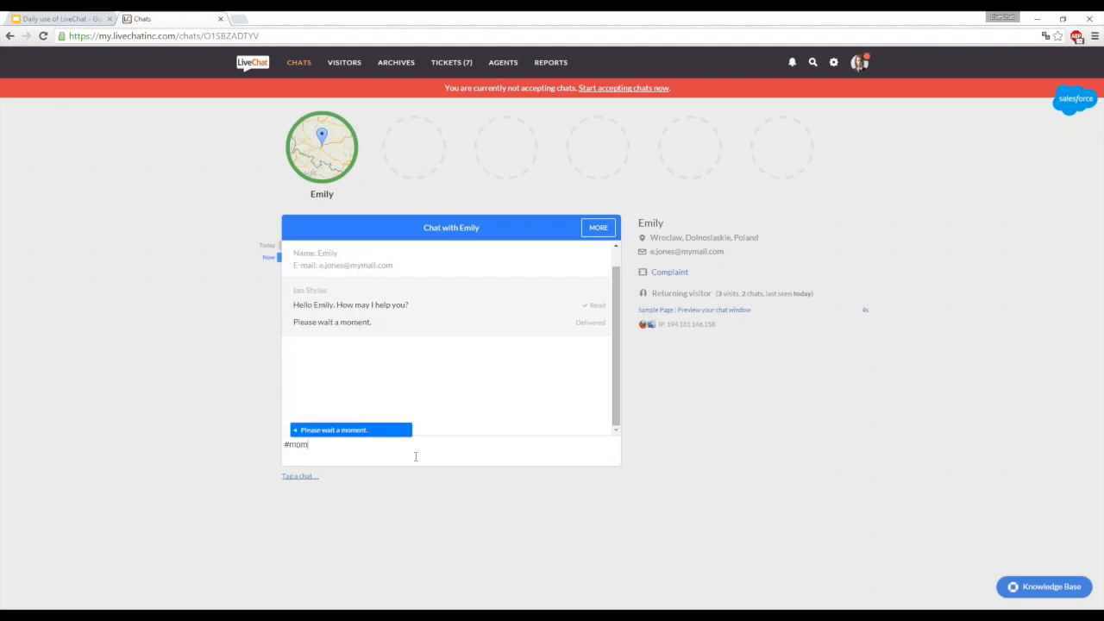
key(BackSpace)
key(BackSpace)
key(BackSpace)
text(seco)
key(BackSpace)
key(BackSpace)
key(BackSpace)
key(BackSpace)
key(BackSpace)
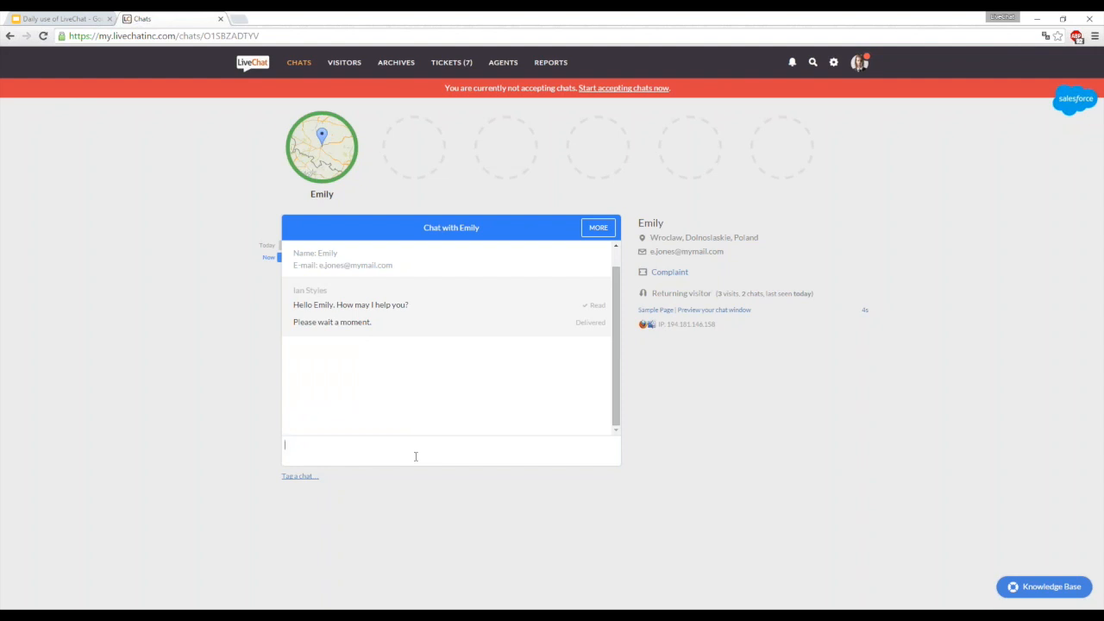
- Switch to the Google Slides presentation and advance to the "07. Q&A" slide
click(70, 23)
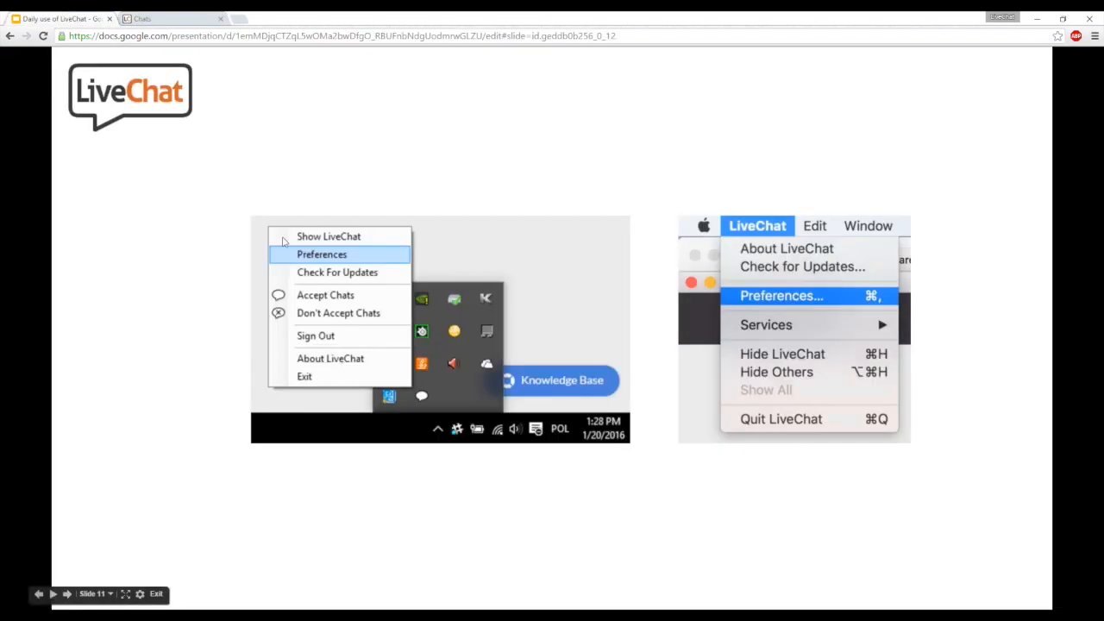
click(283, 238)
click(284, 242)
click(284, 242)
click(285, 243)
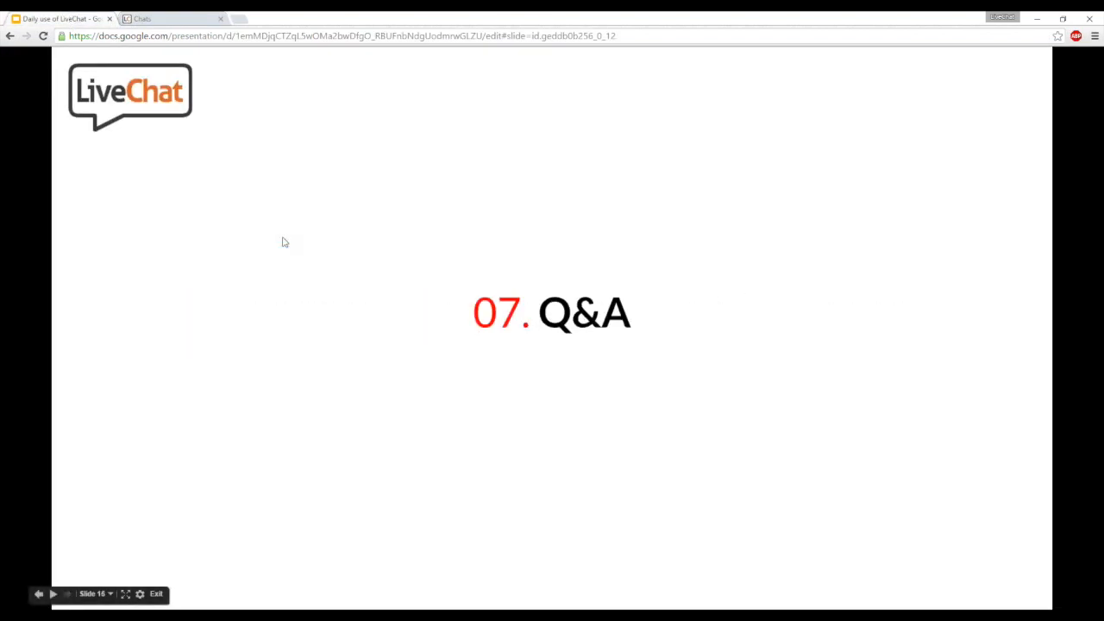
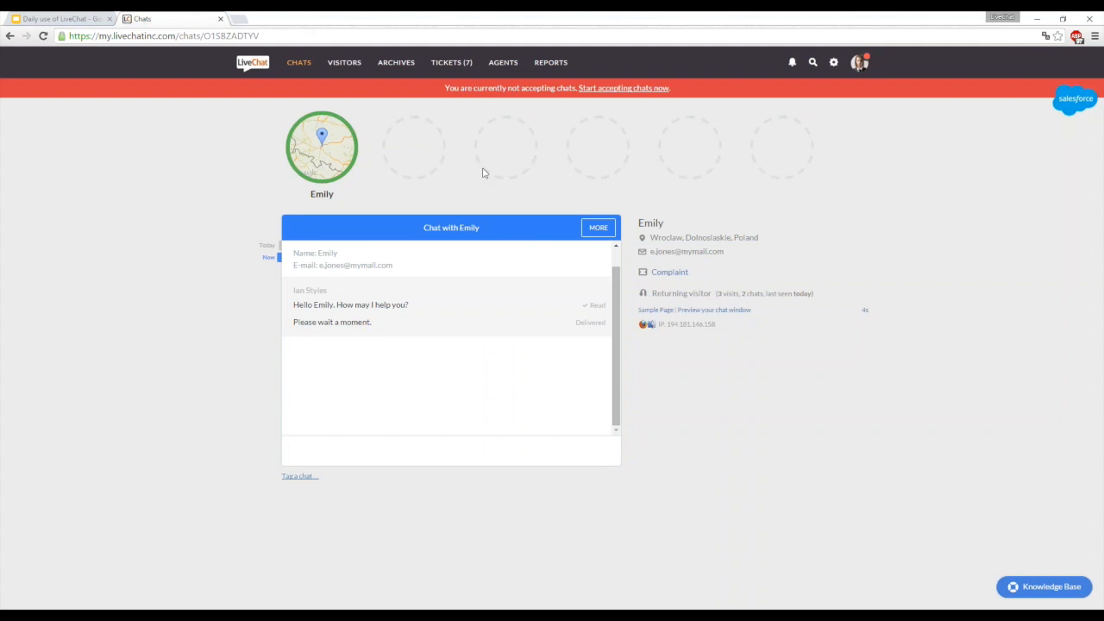
- Return to LiveChat from the presentation and open the edit page of the agent in the Direct link group to view the working hours
click(86, 17)
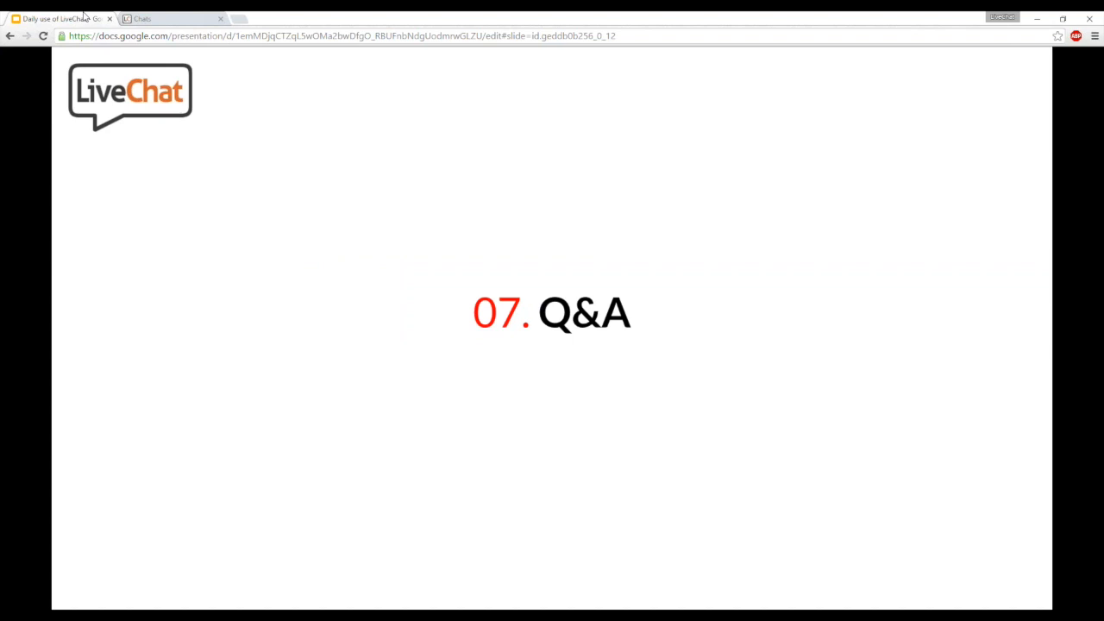
click(161, 19)
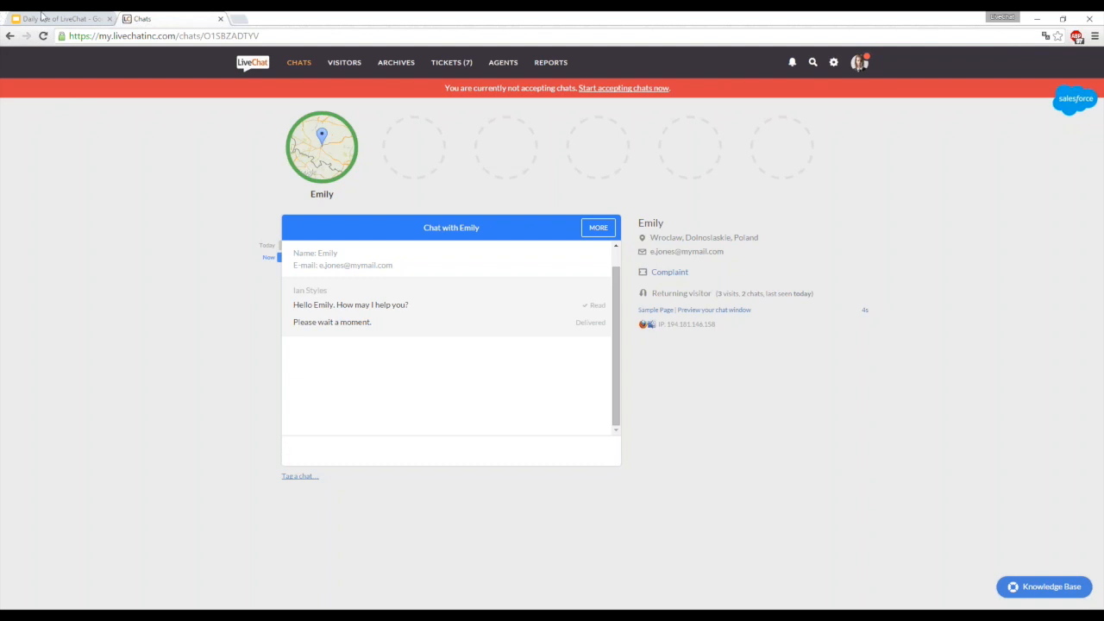
click(503, 62)
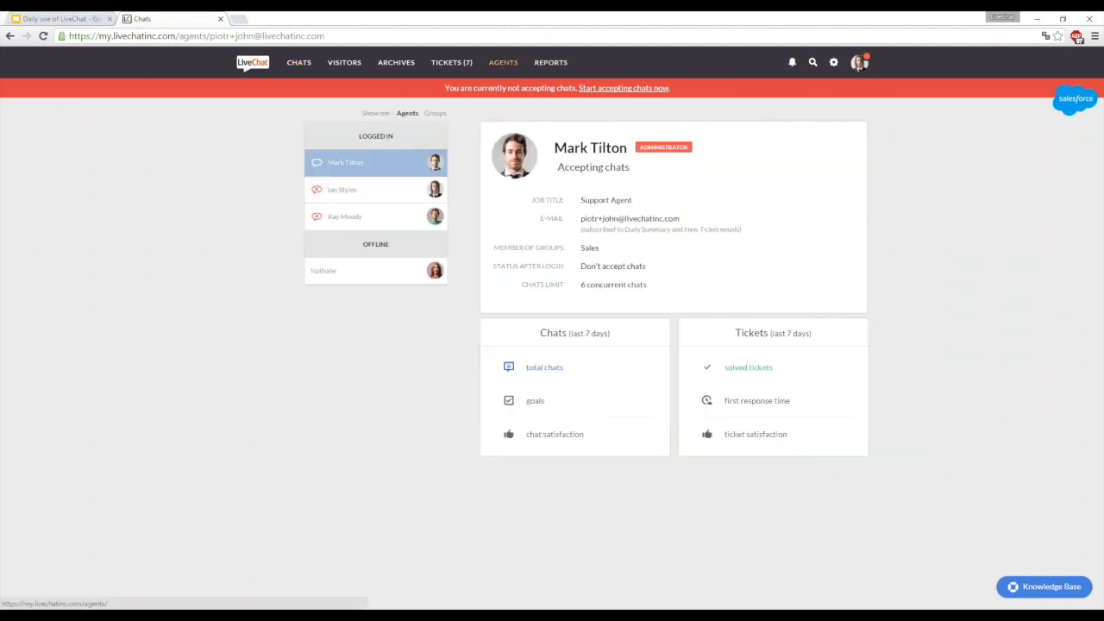
click(391, 187)
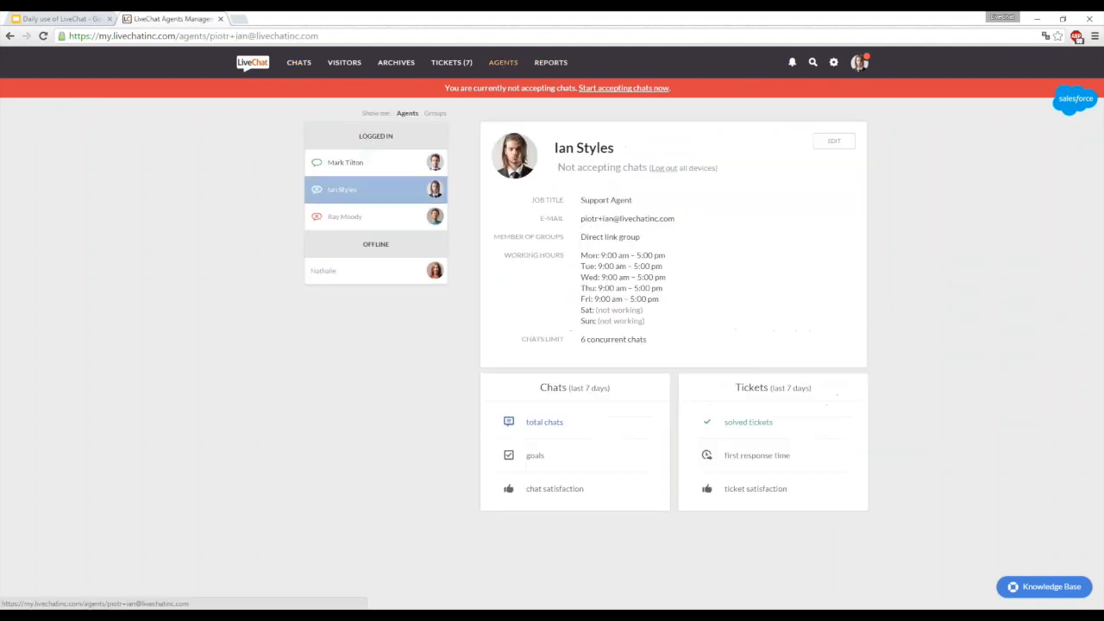
click(835, 141)
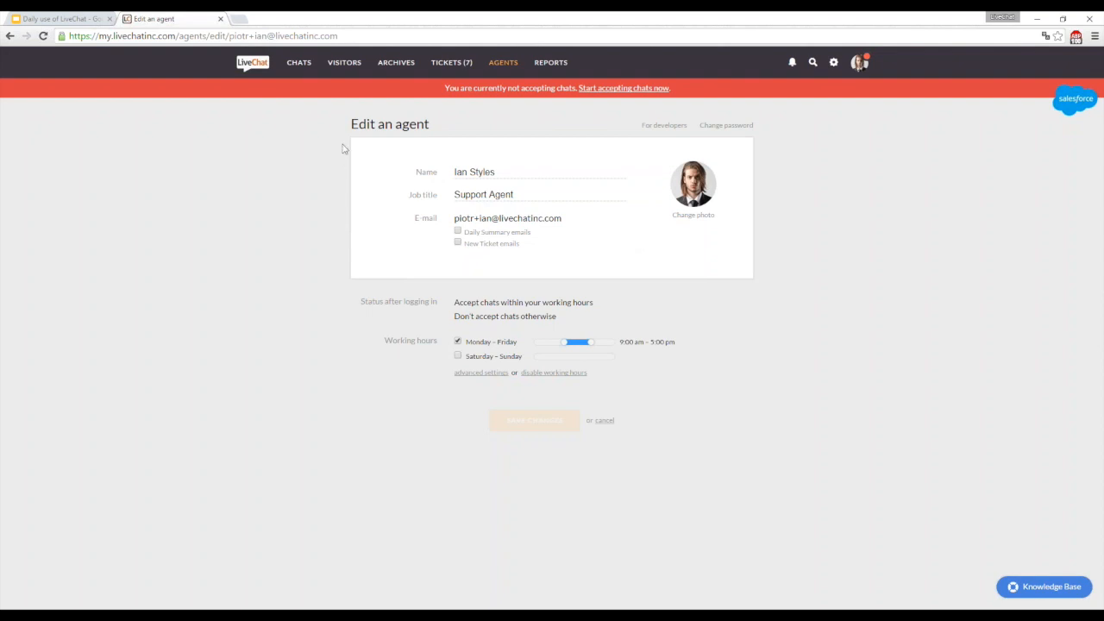
- Tag the ongoing chat as "complaint"
click(300, 63)
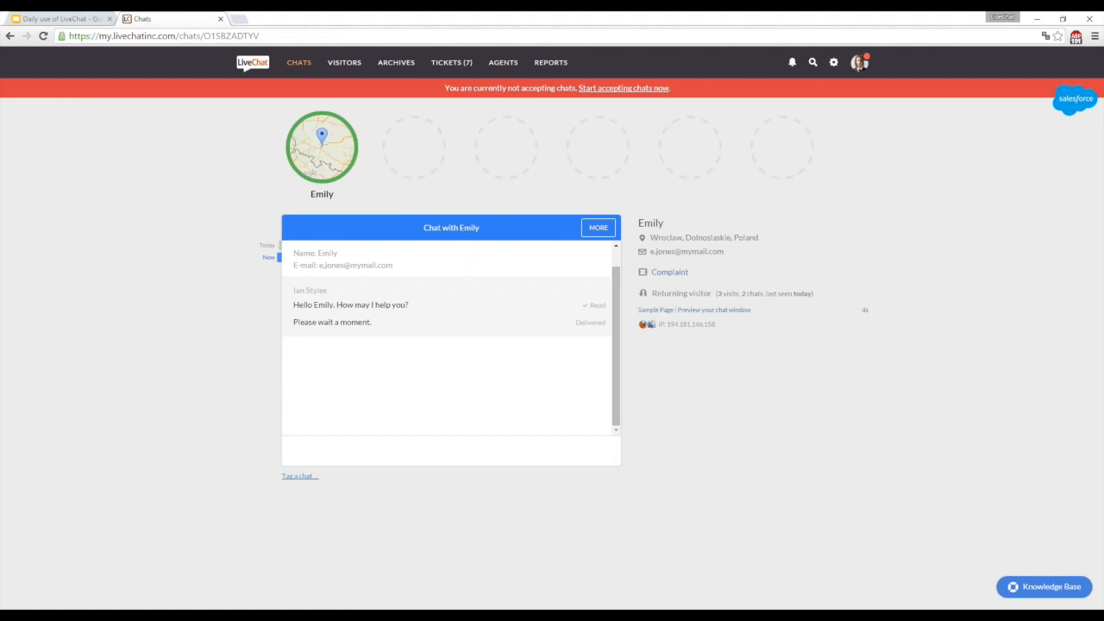
click(300, 476)
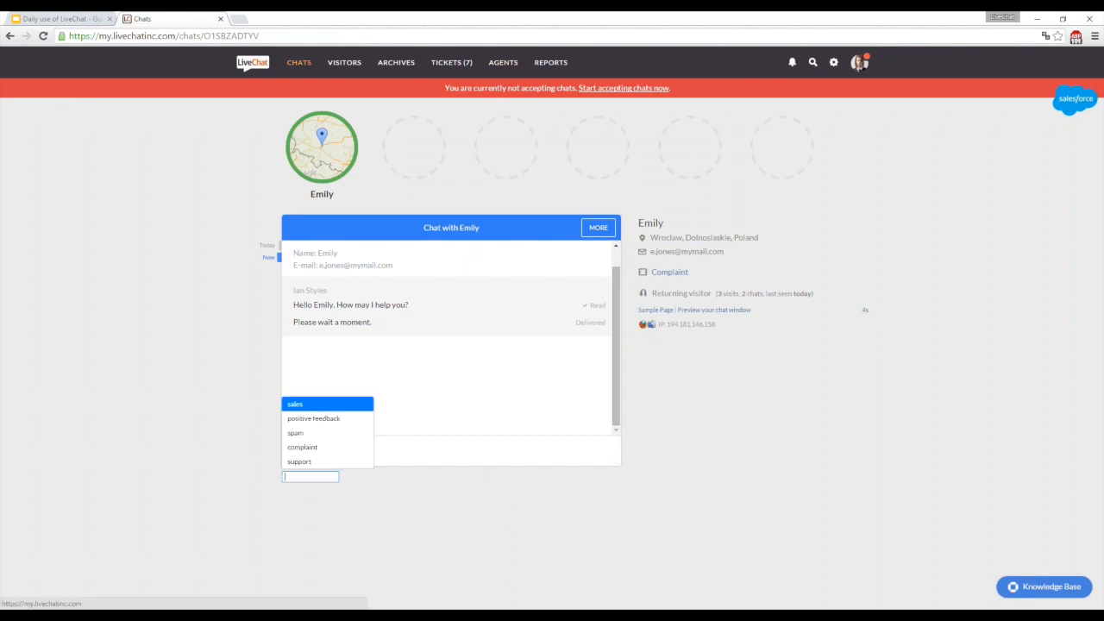
click(325, 446)
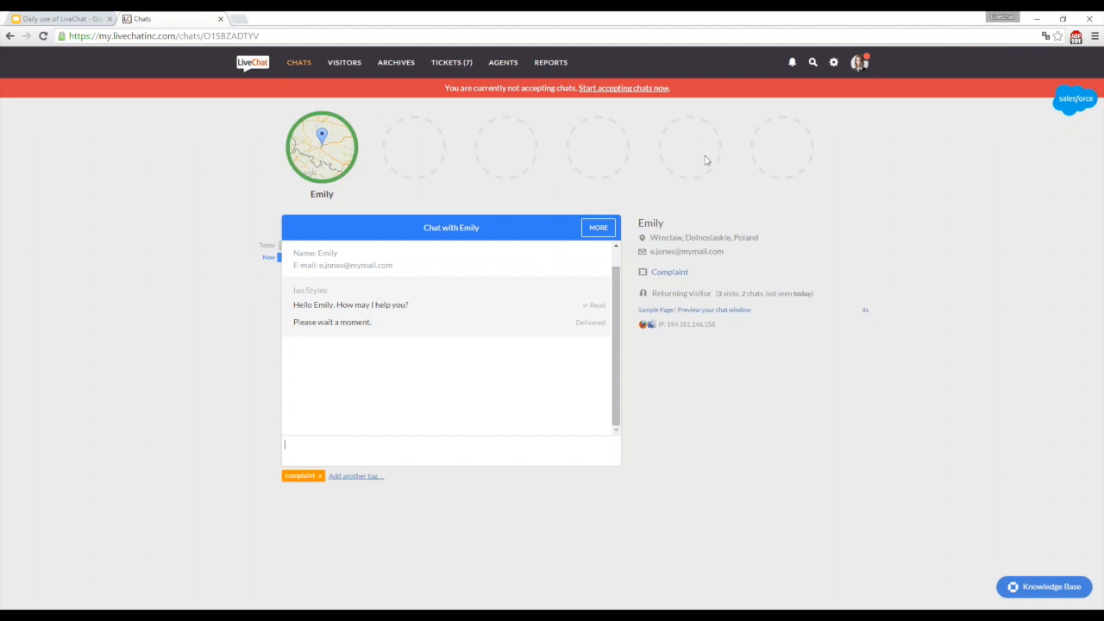
- View the canned responses settings and the tag filter options in the chat archives, and return to the ongoing chat
click(834, 64)
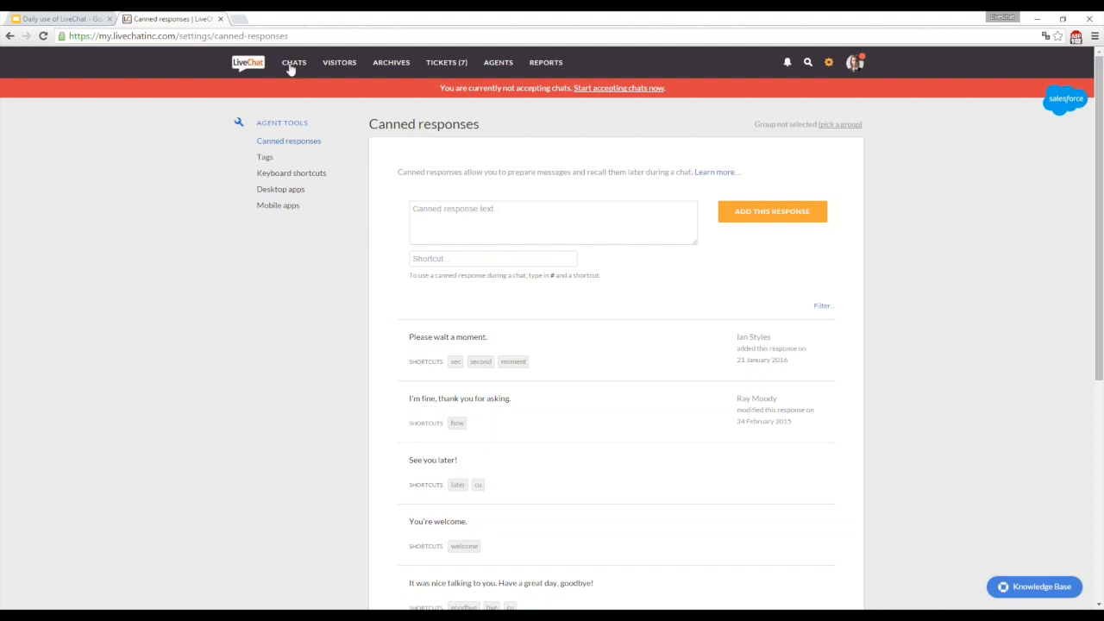
click(294, 62)
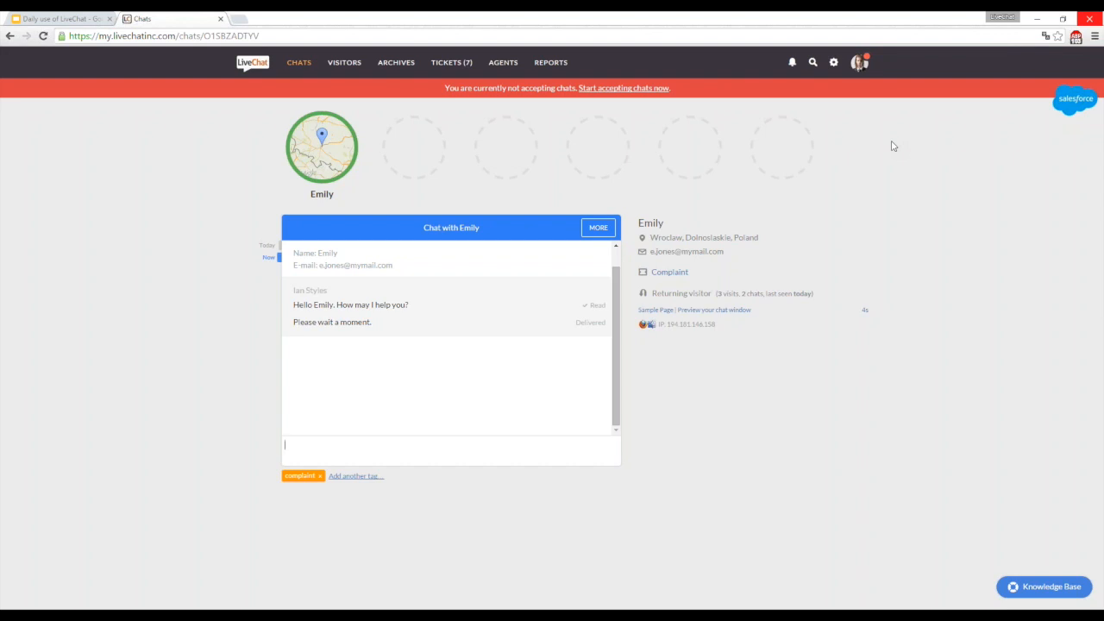
click(396, 65)
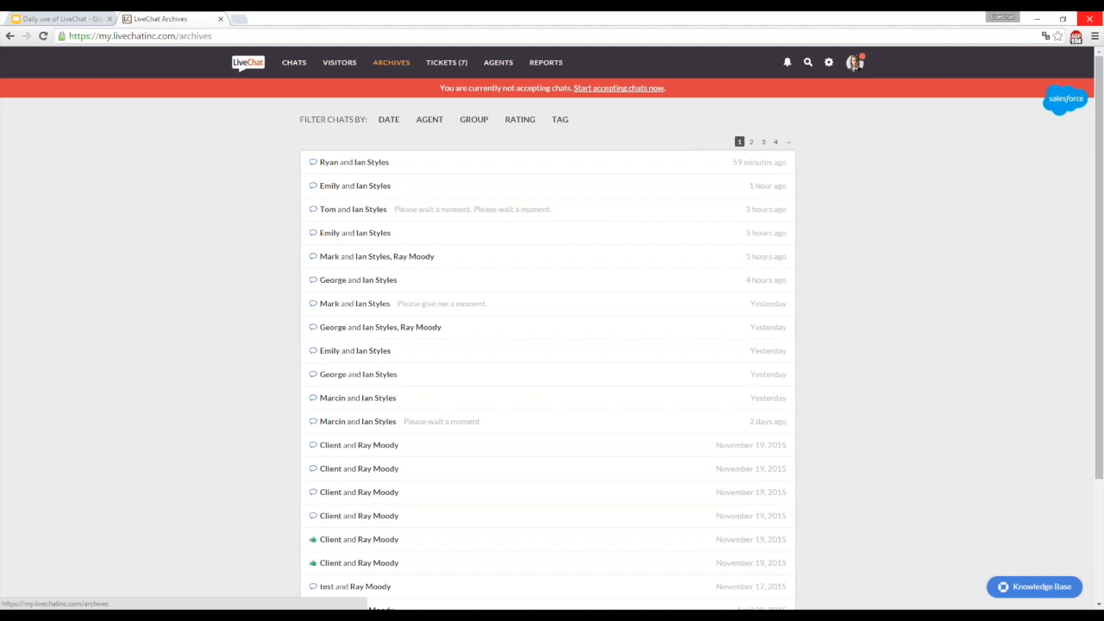
click(562, 124)
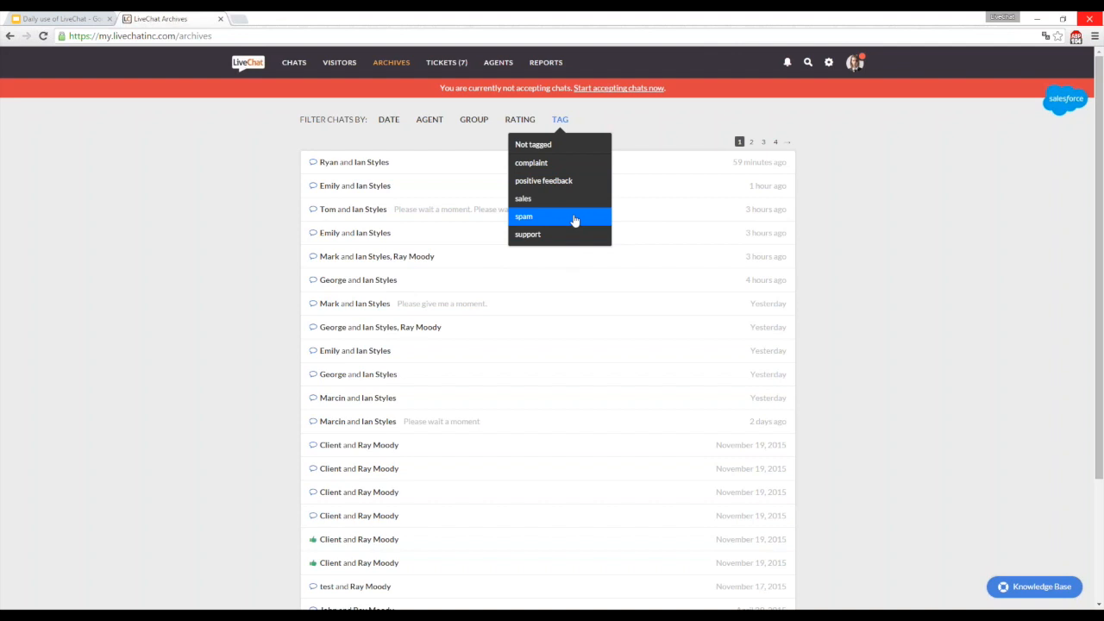
click(294, 75)
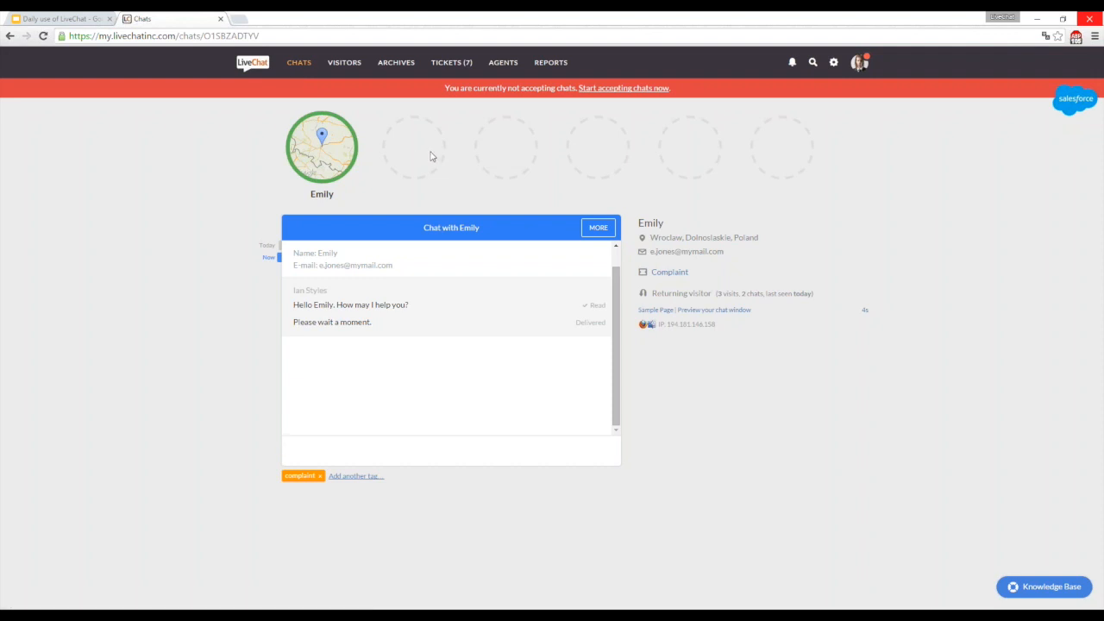
- View the canned responses settings for the Direct link group, and cancel the group selection
click(833, 62)
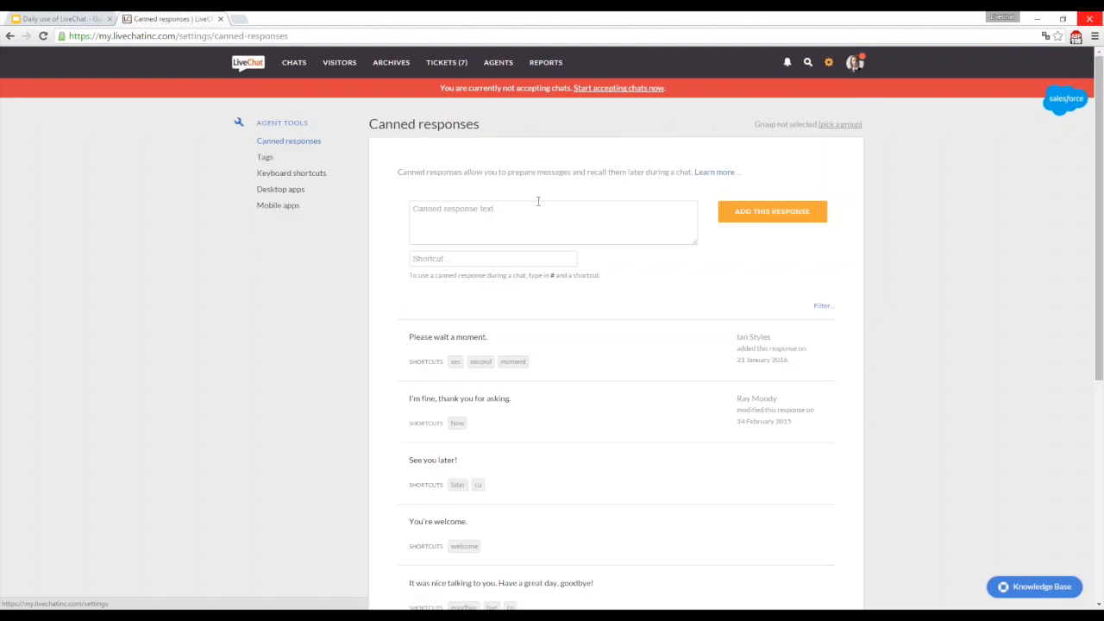
click(294, 62)
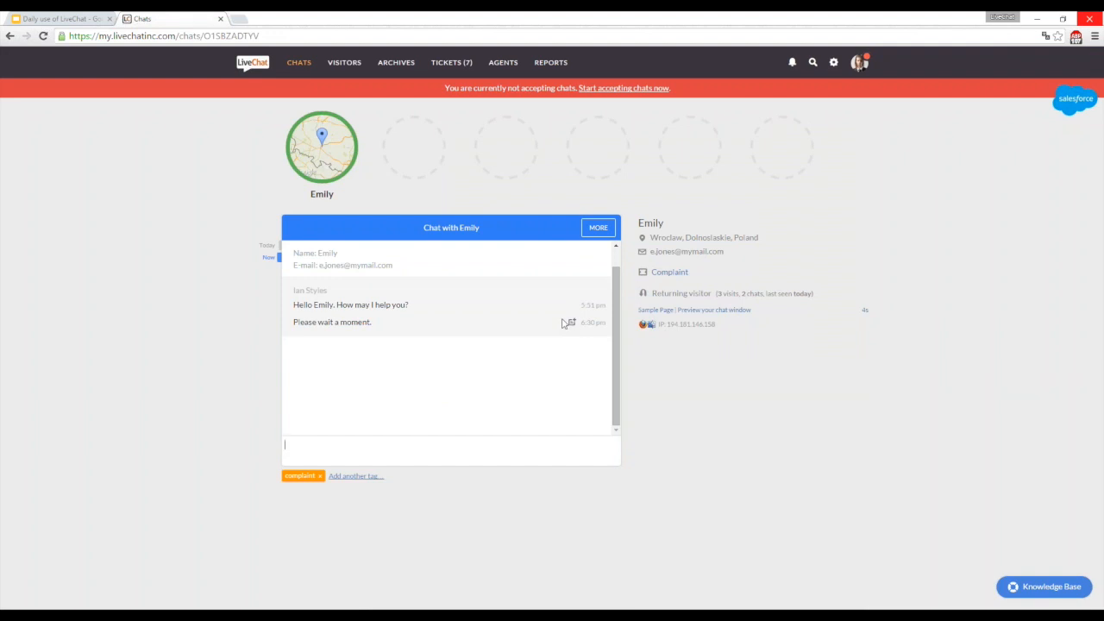
click(828, 65)
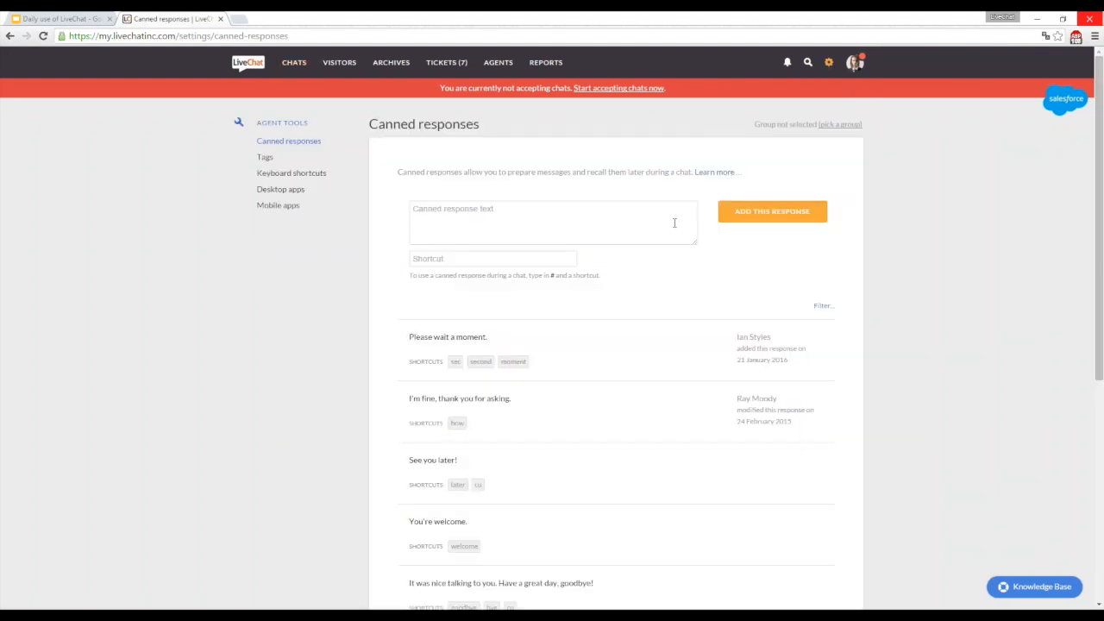
click(851, 127)
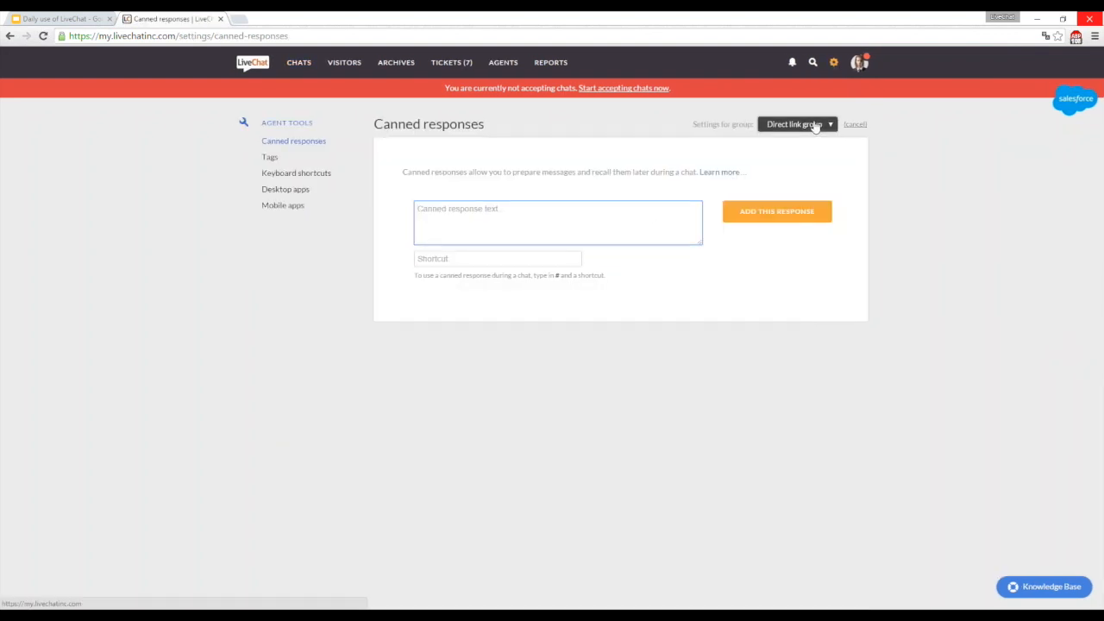
click(815, 127)
click(818, 146)
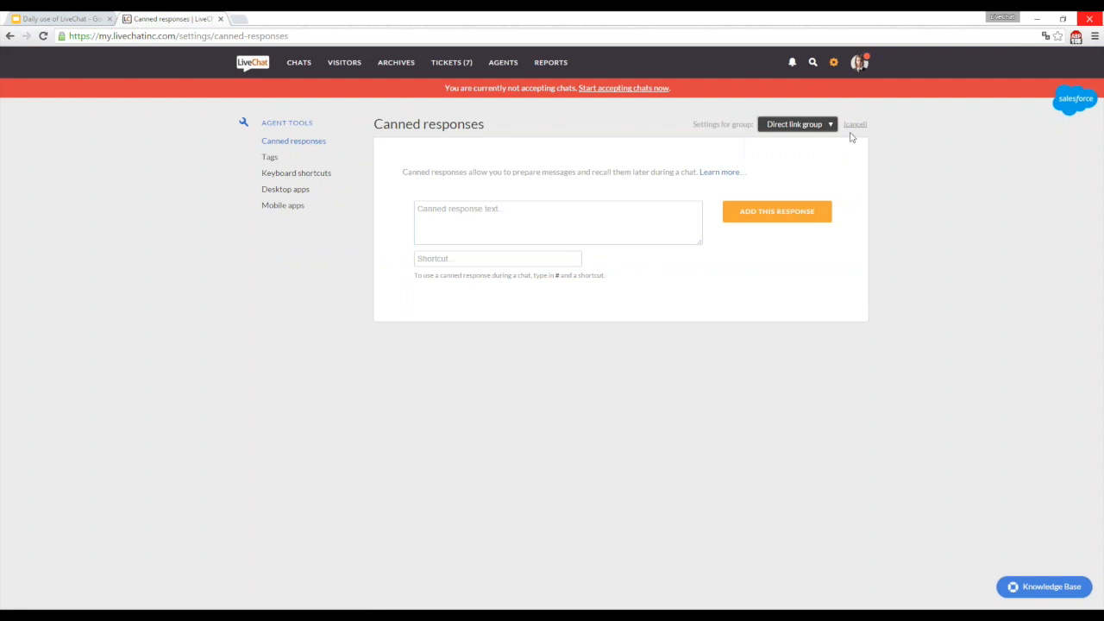
click(855, 125)
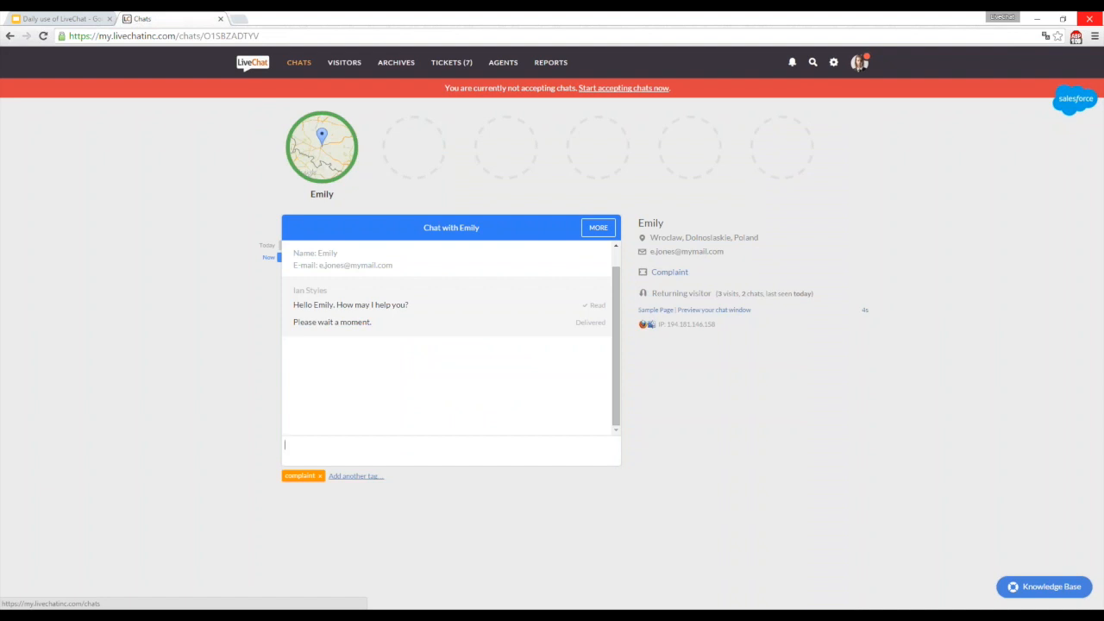
- Compare the list of agents with the list of groups, and view the members of the Direct link group
click(501, 65)
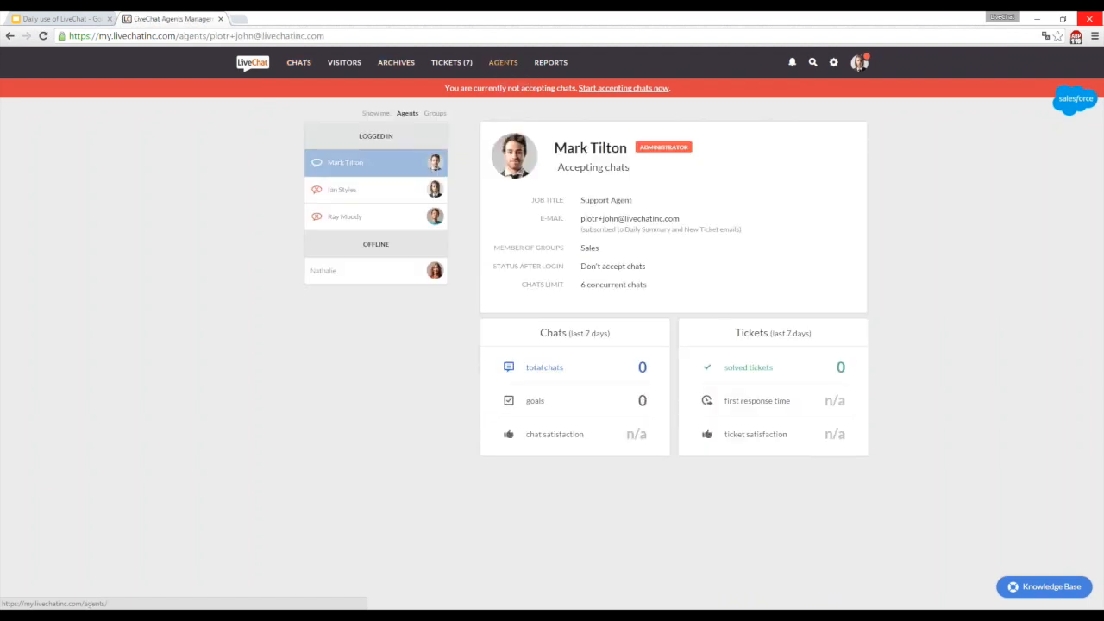
click(433, 115)
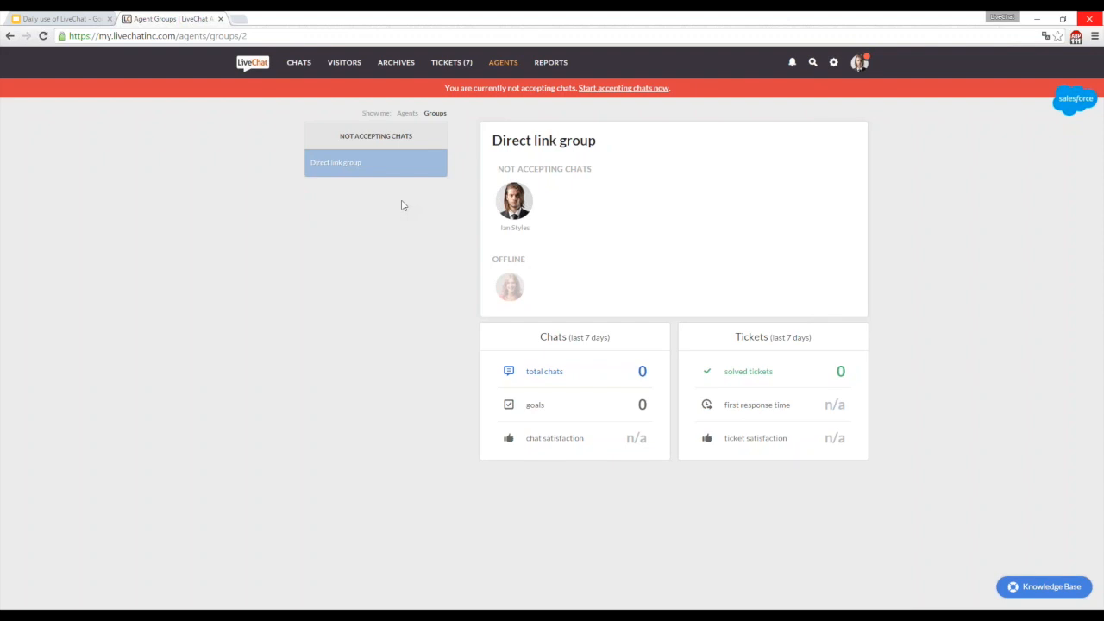
click(408, 113)
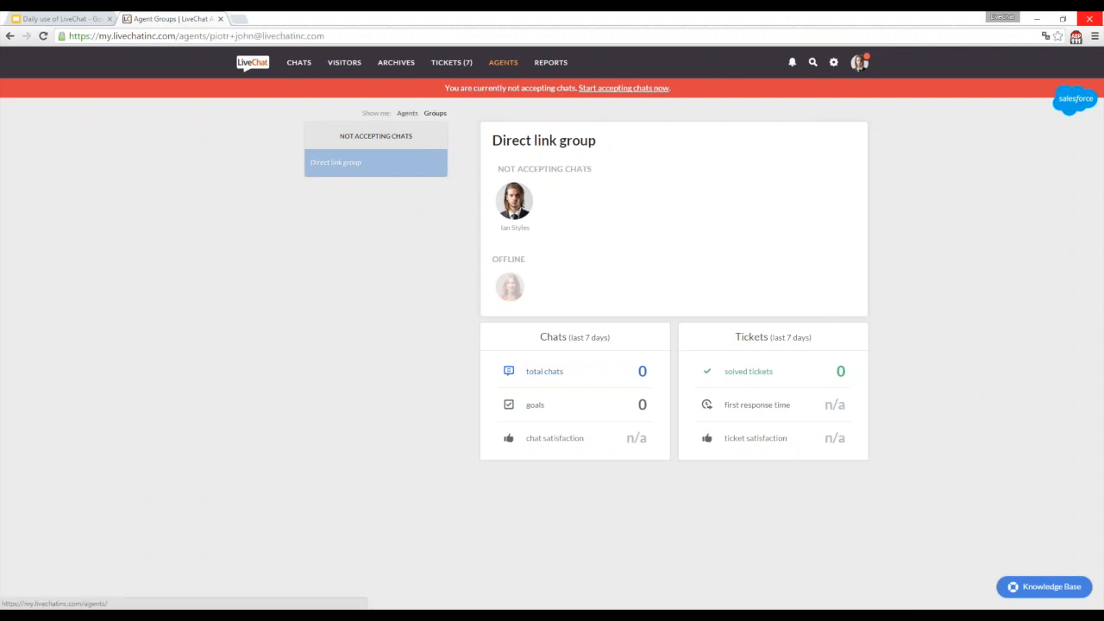
click(435, 113)
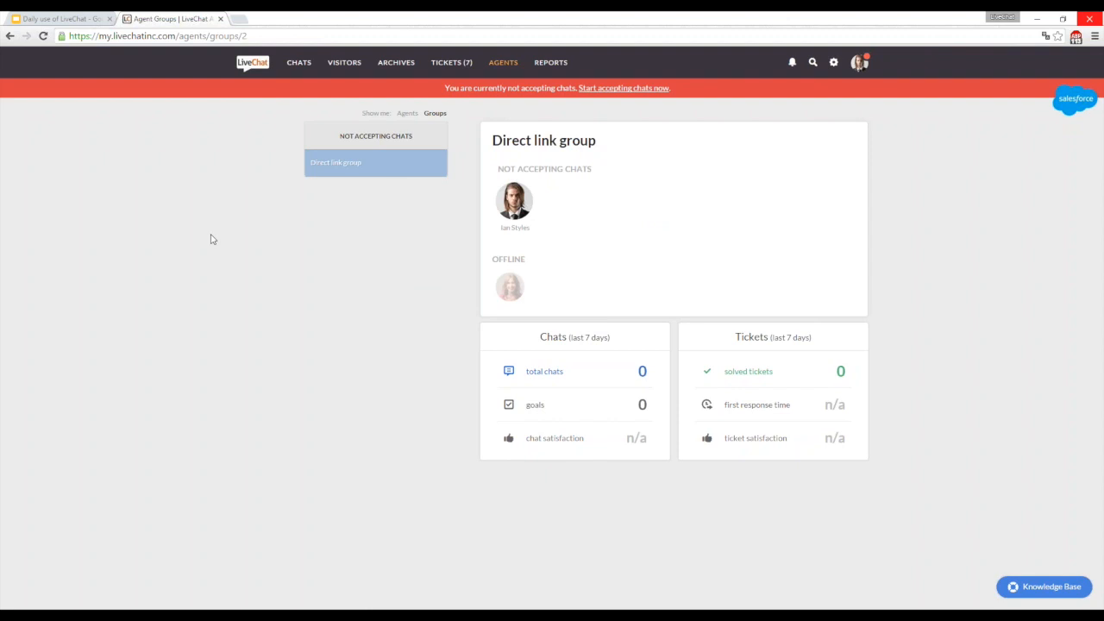
- Return to the ongoing chat and switch to the "07. Q&A" slide in the Google Slides presentation
click(297, 65)
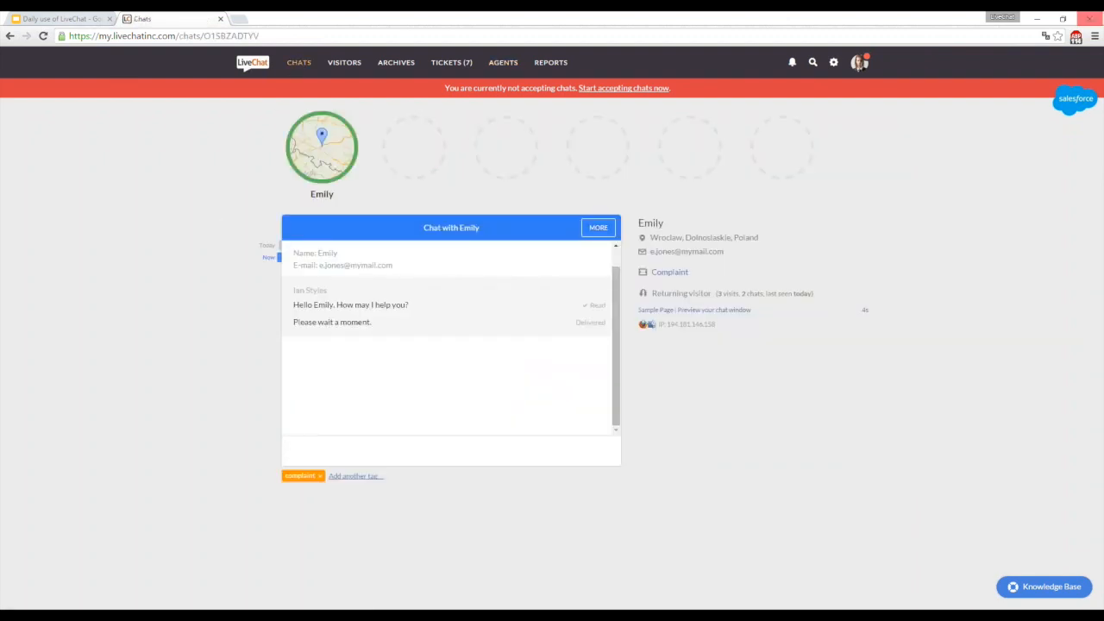
click(78, 19)
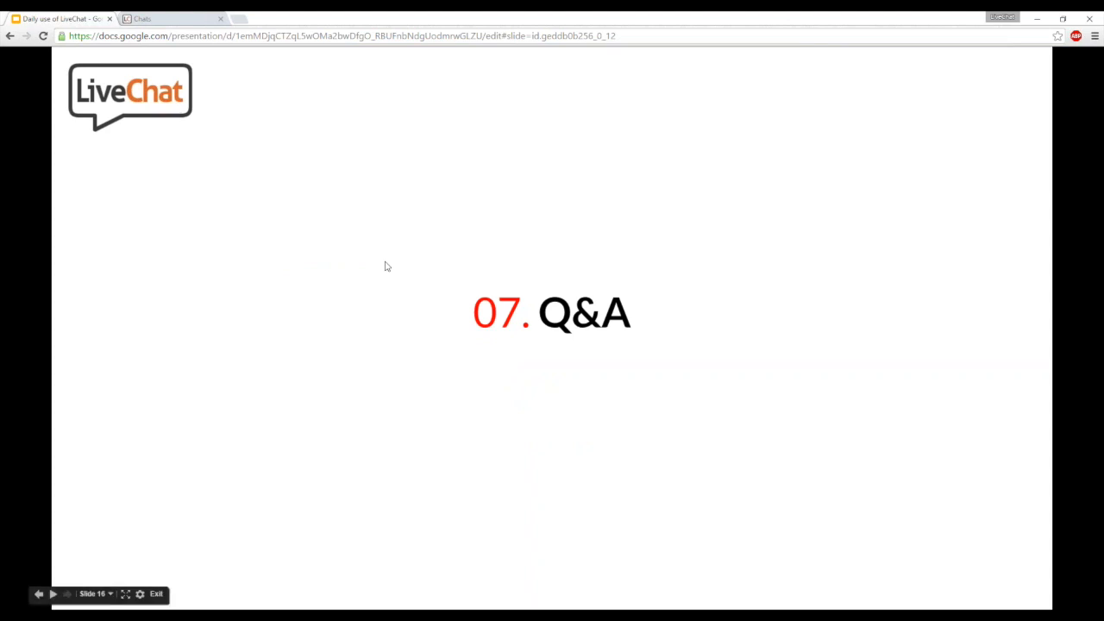
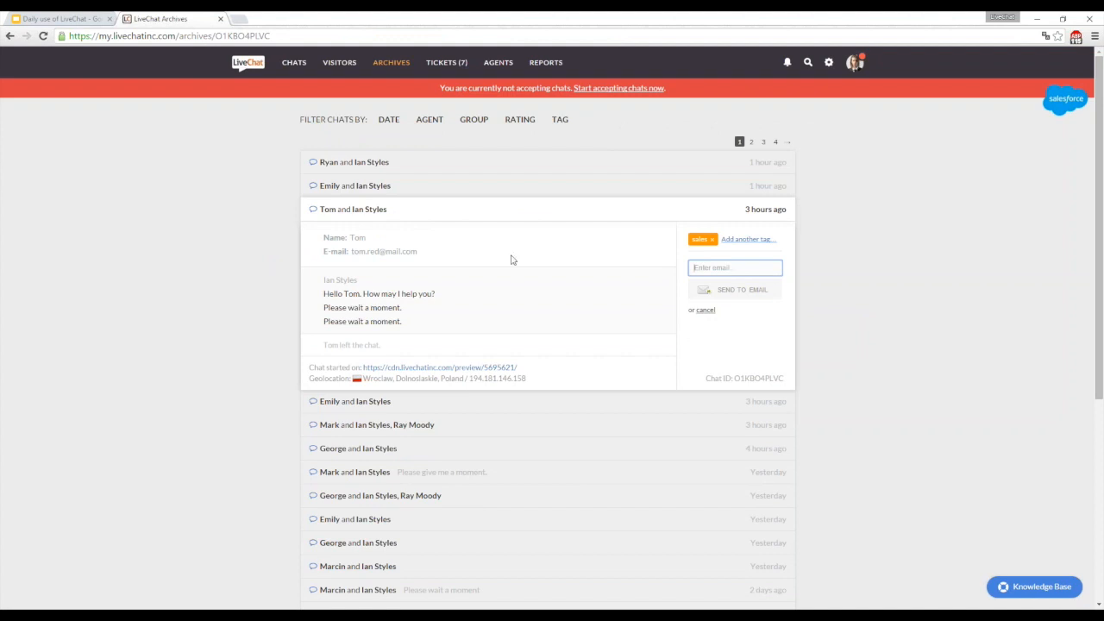
- Examine the visitor's e-mail address and the send-to-email field in the archived sales chat, and return to the Google Slides presentation
double_click(409, 251)
click(703, 263)
click(95, 18)
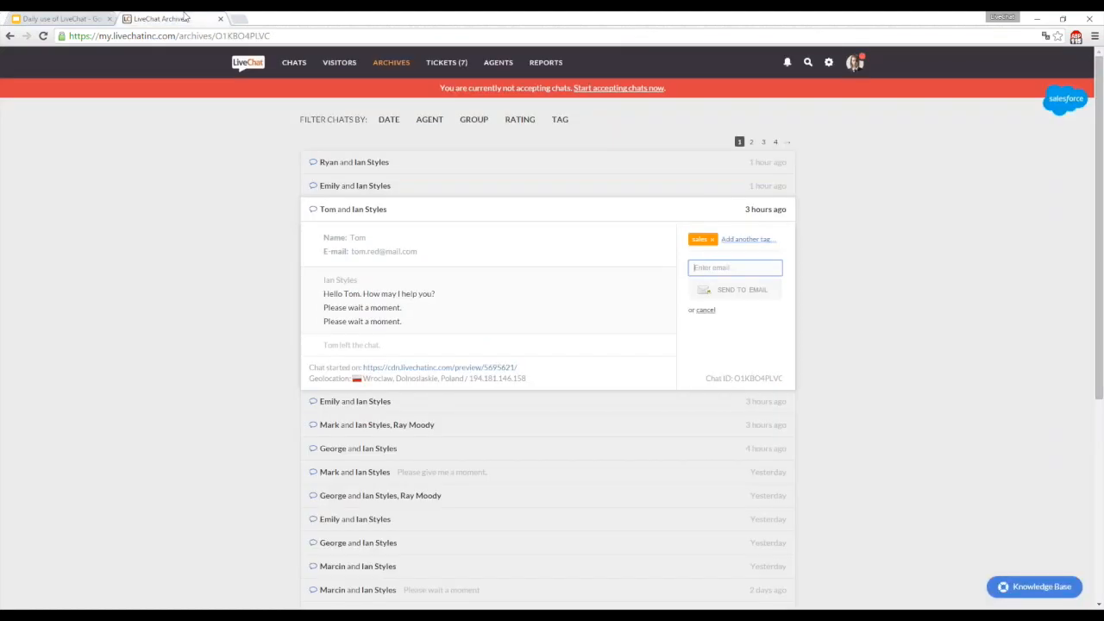
- Switch to LiveChat, view the open "Quote" ticket, and toggle its reply box between internal comment and regular message twice
click(152, 18)
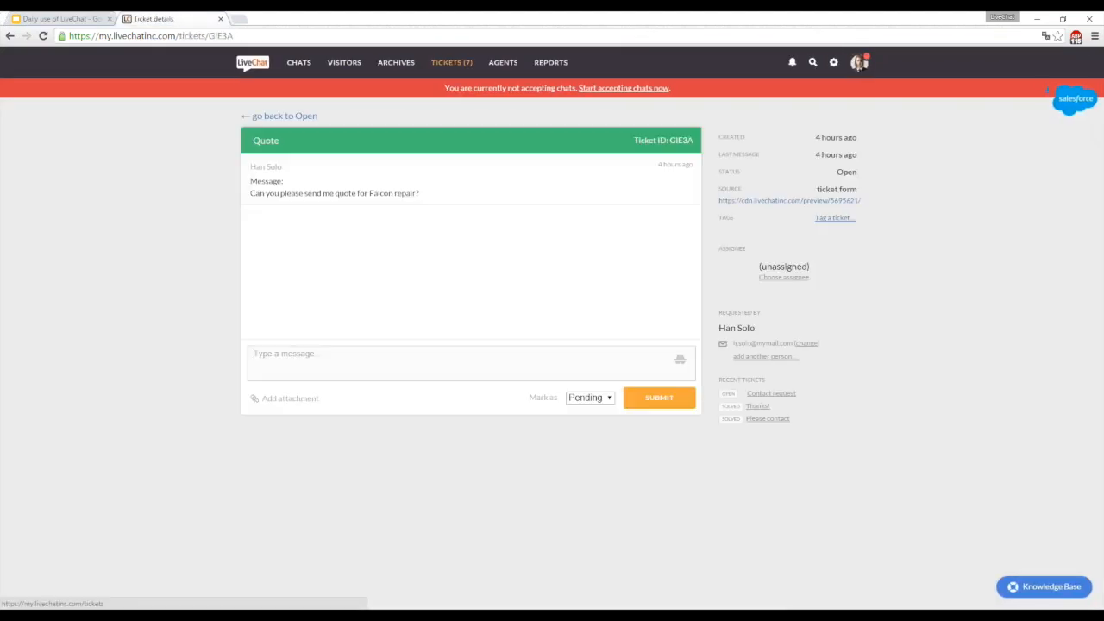
click(680, 361)
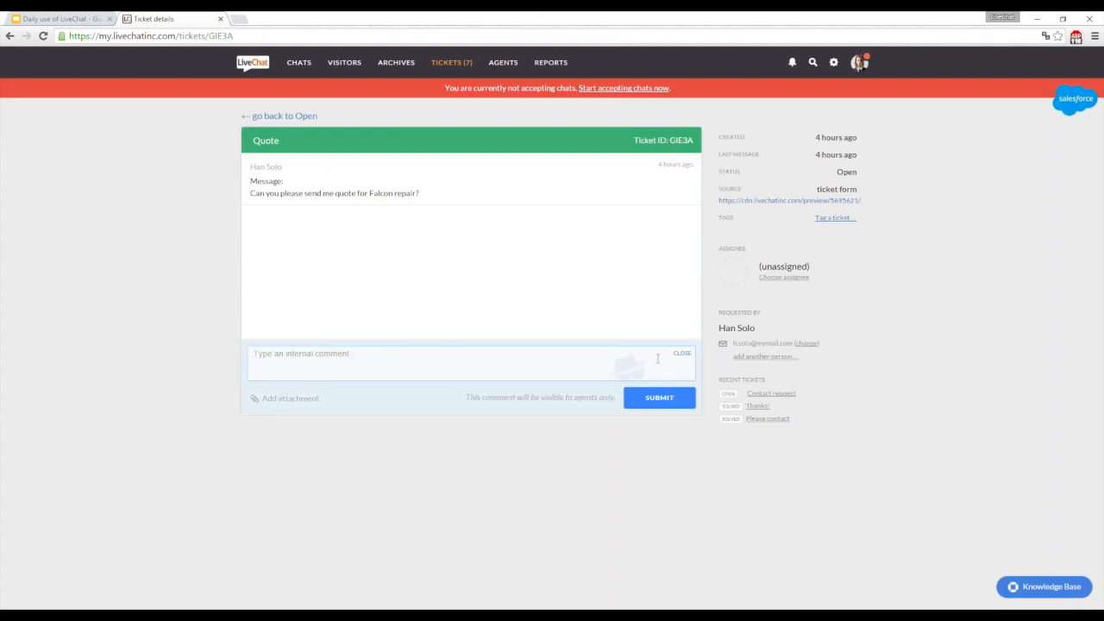
click(680, 355)
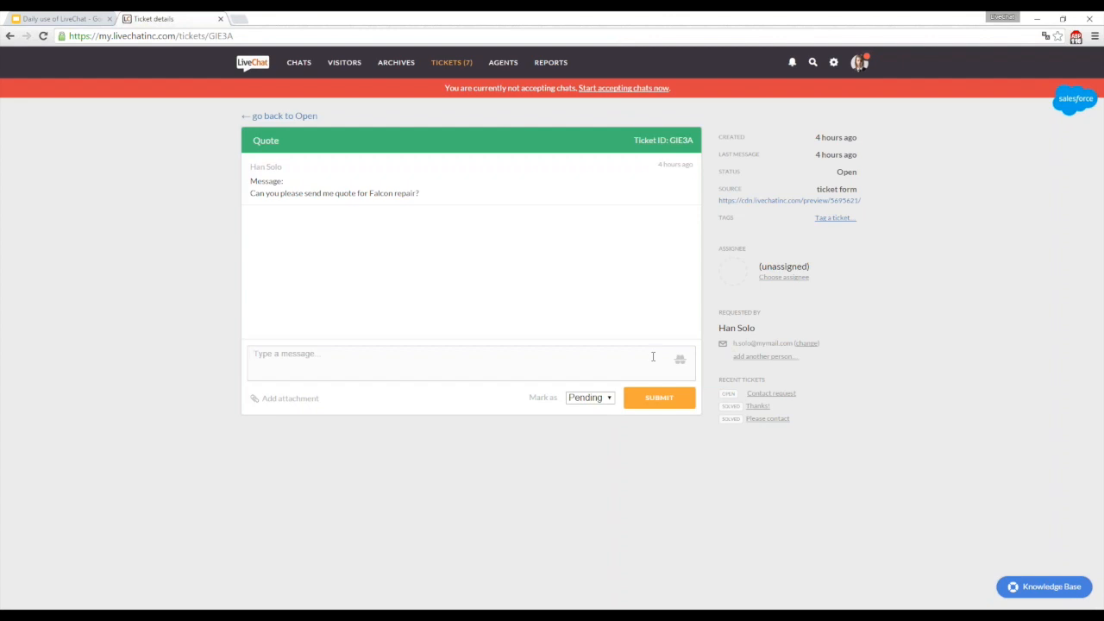
click(680, 361)
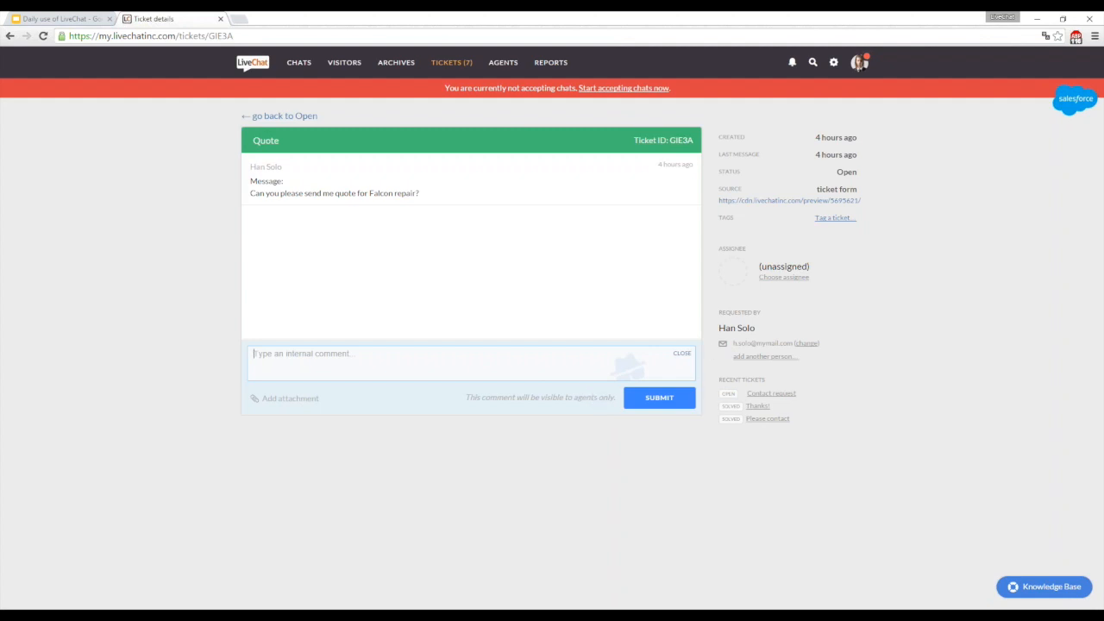
click(682, 354)
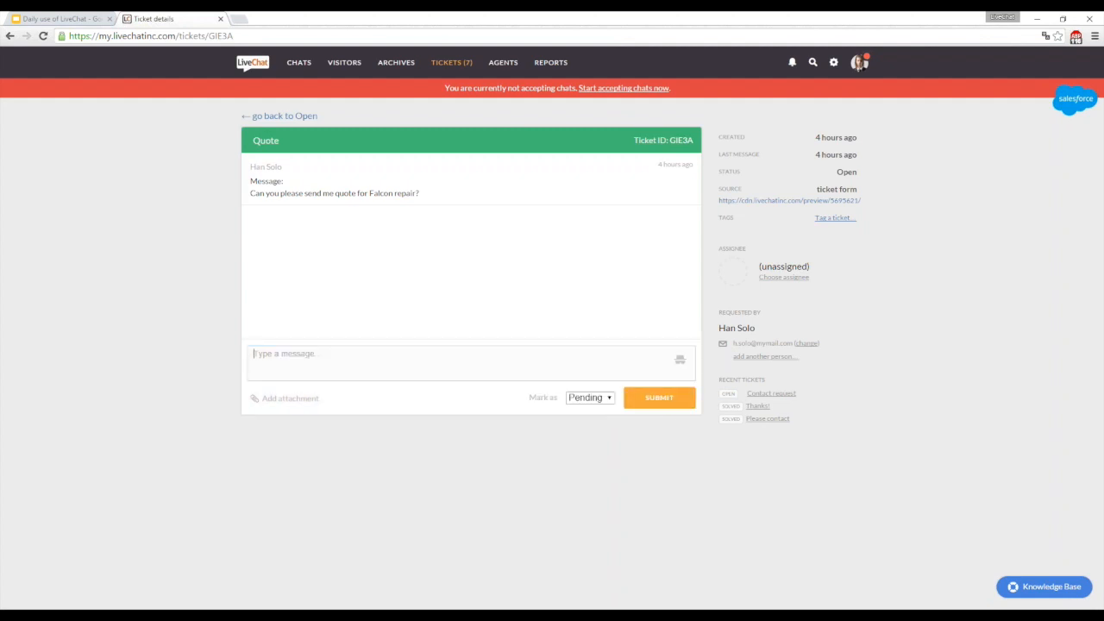
- View the ongoing chat tagged complaint, and switch back to the "07. Q&A" slide in the Google Slides presentation
click(302, 63)
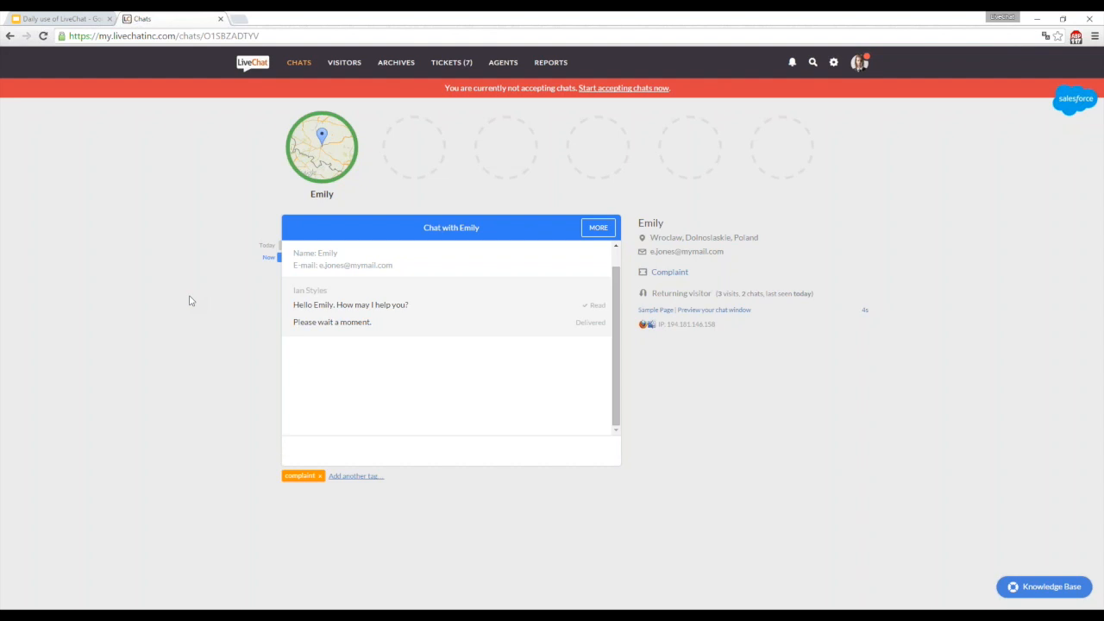
click(74, 19)
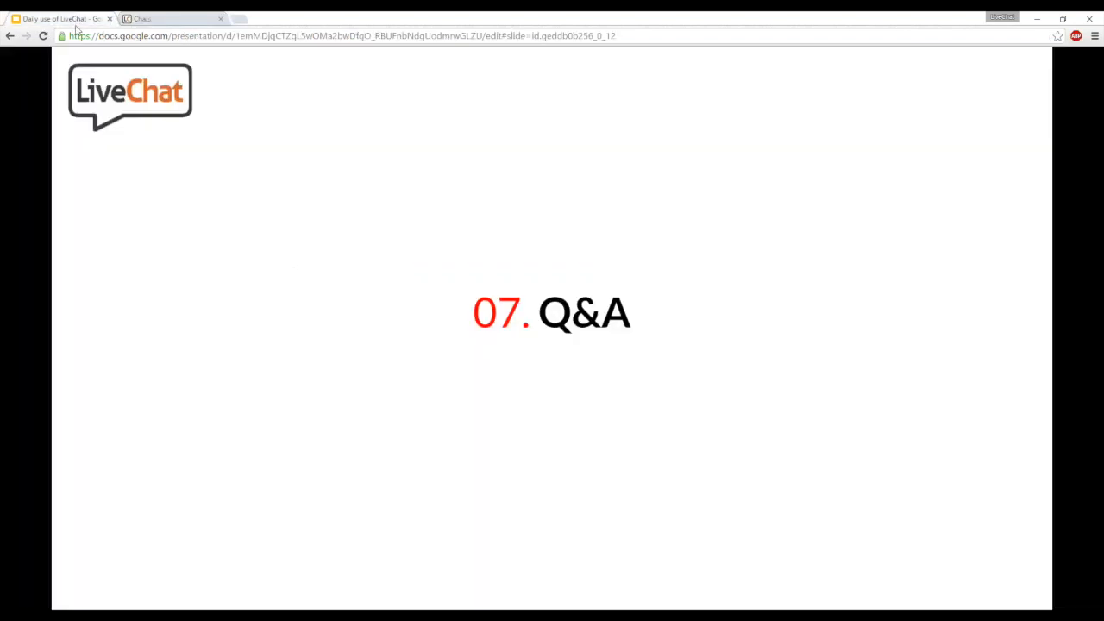